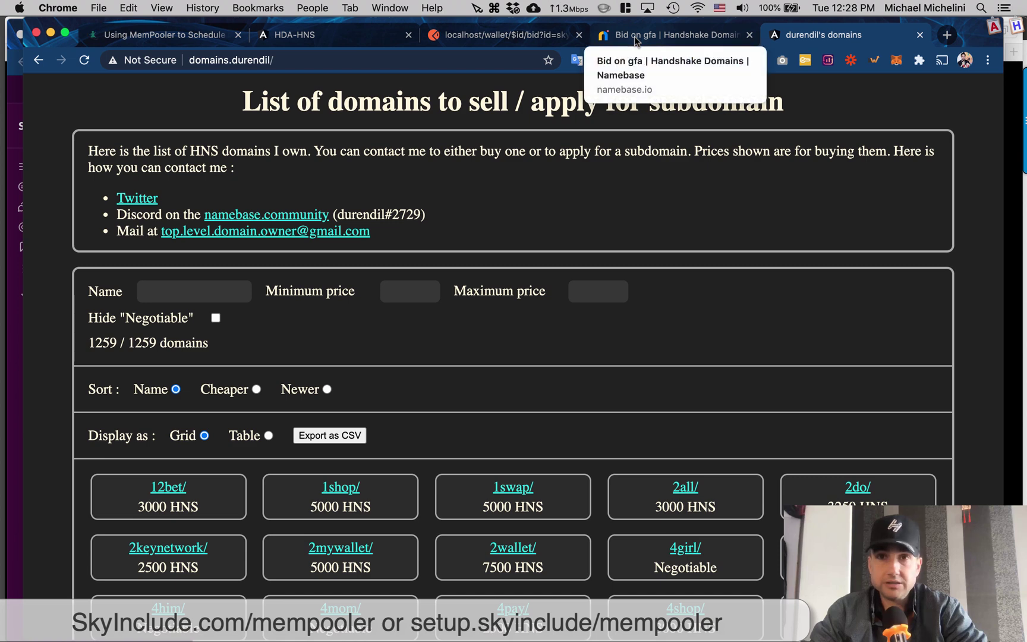
# - Review the HNS Mempooler scheduler page, then bring up SkyInclude's 'Using MemPooler to Schedule Bids' guide
pyautogui.click(320, 35)
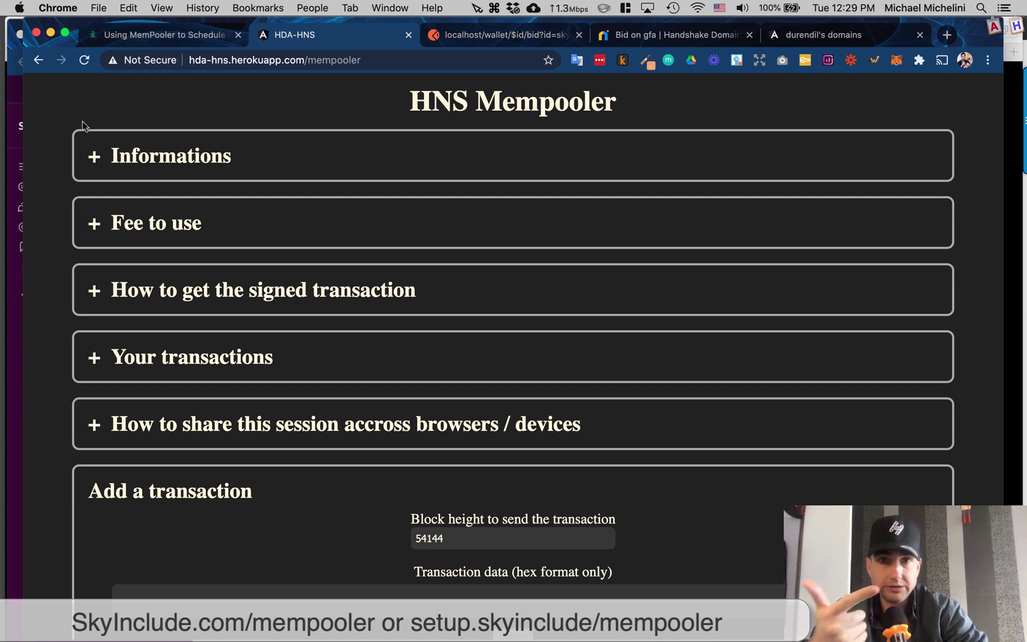
pyautogui.click(474, 35)
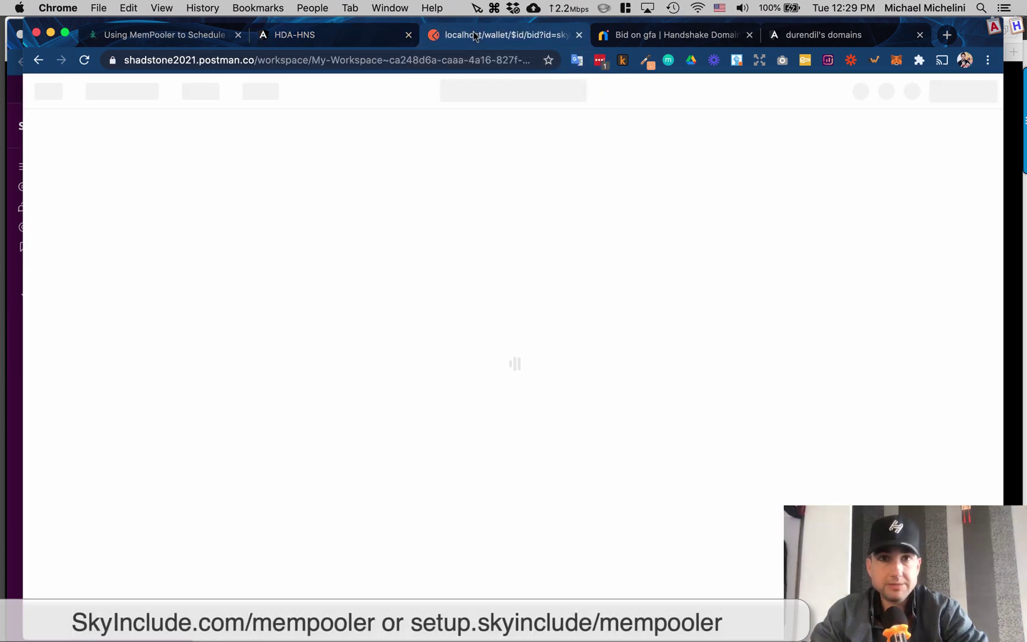
pyautogui.click(342, 34)
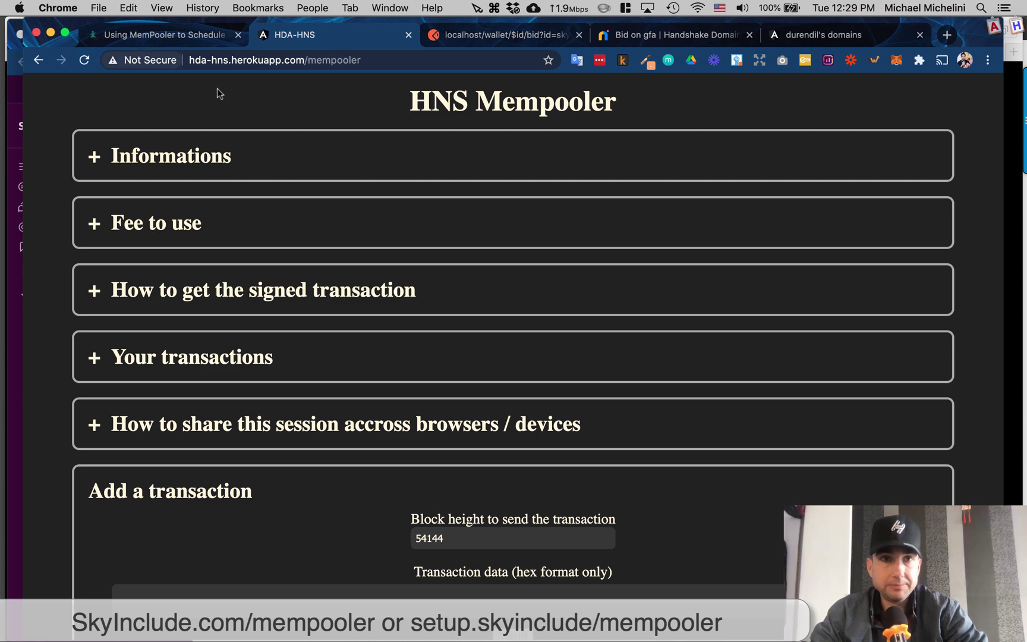
pyautogui.click(136, 37)
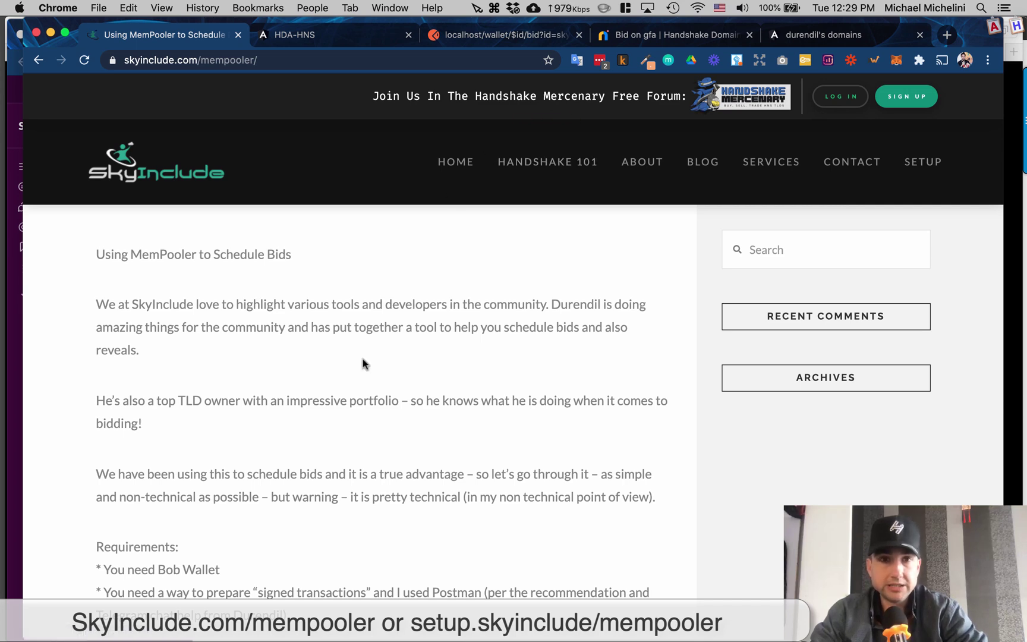
# - Read the guide's requirements and Postman steps, then return to the saved nemo bid request (bid 51, lockup 100)
pyautogui.scroll(-4, 305, 390)
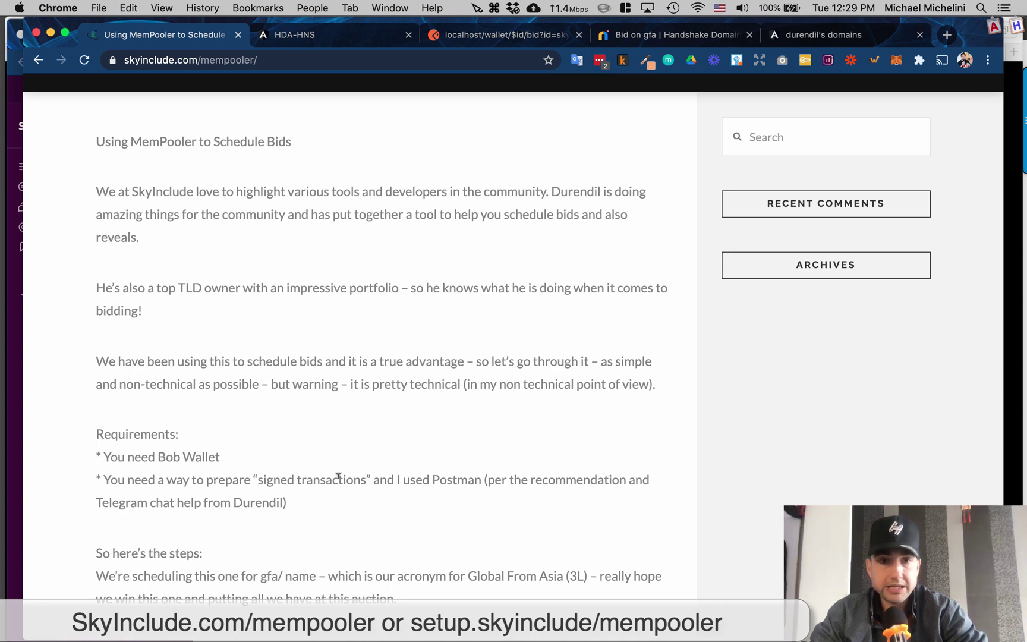
pyautogui.scroll(-5, 409, 489)
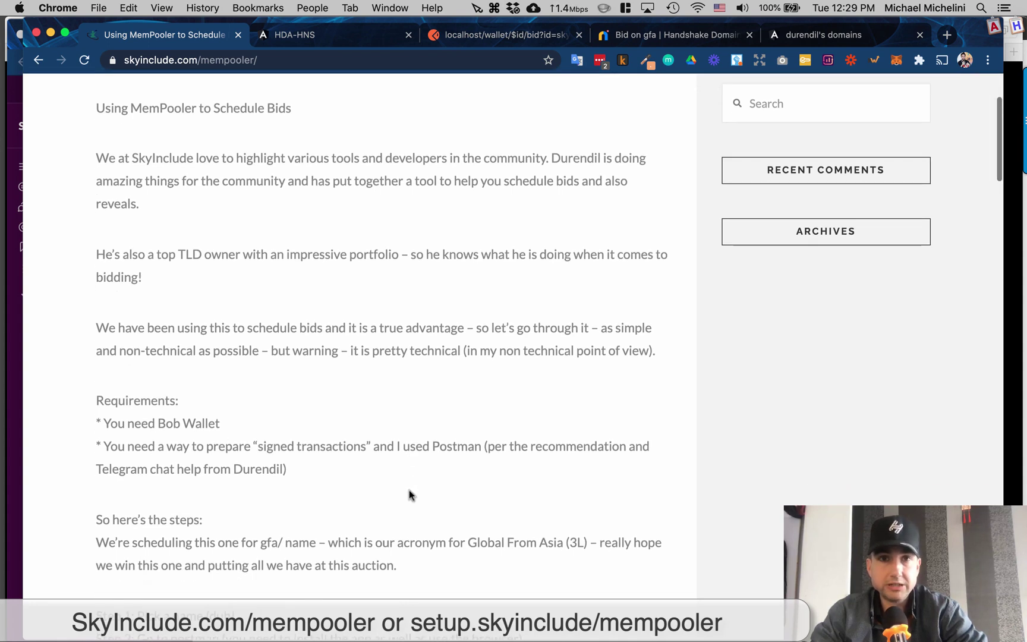
pyautogui.scroll(-2, 409, 490)
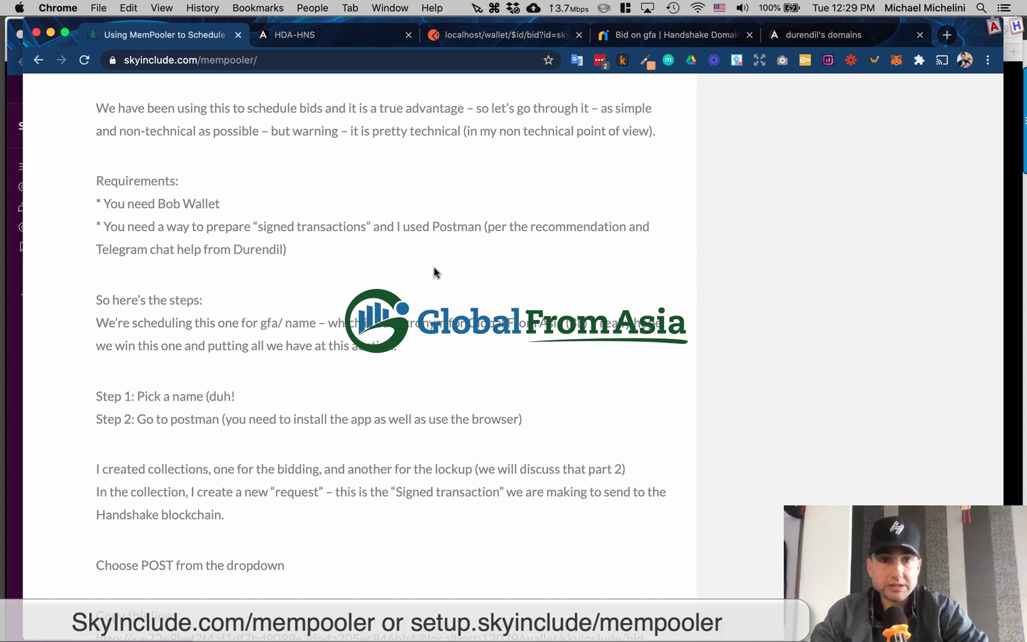
pyautogui.scroll(-4, 434, 272)
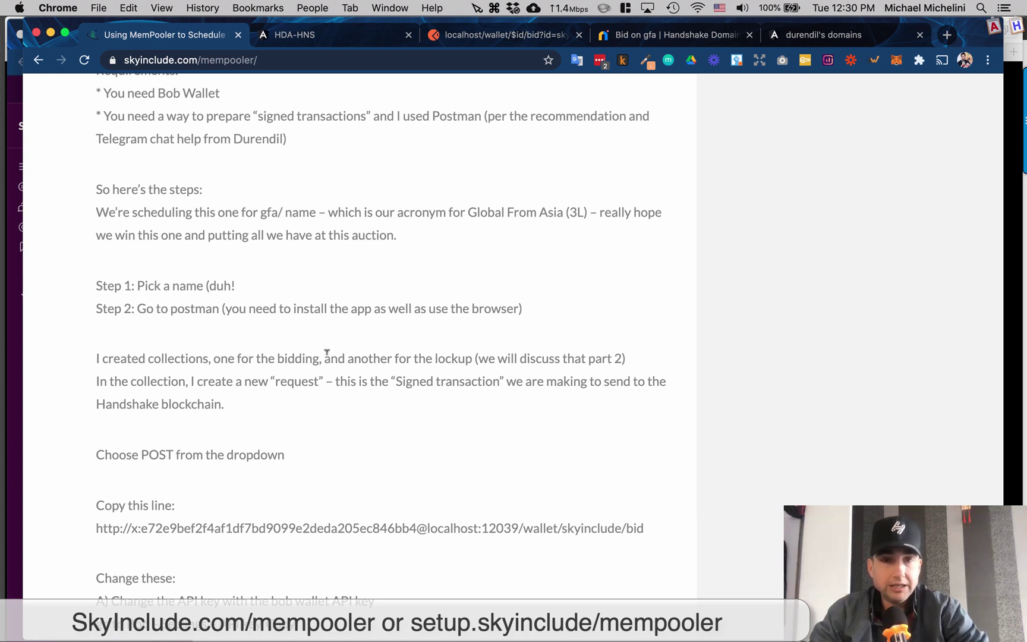
pyautogui.scroll(-2, 293, 381)
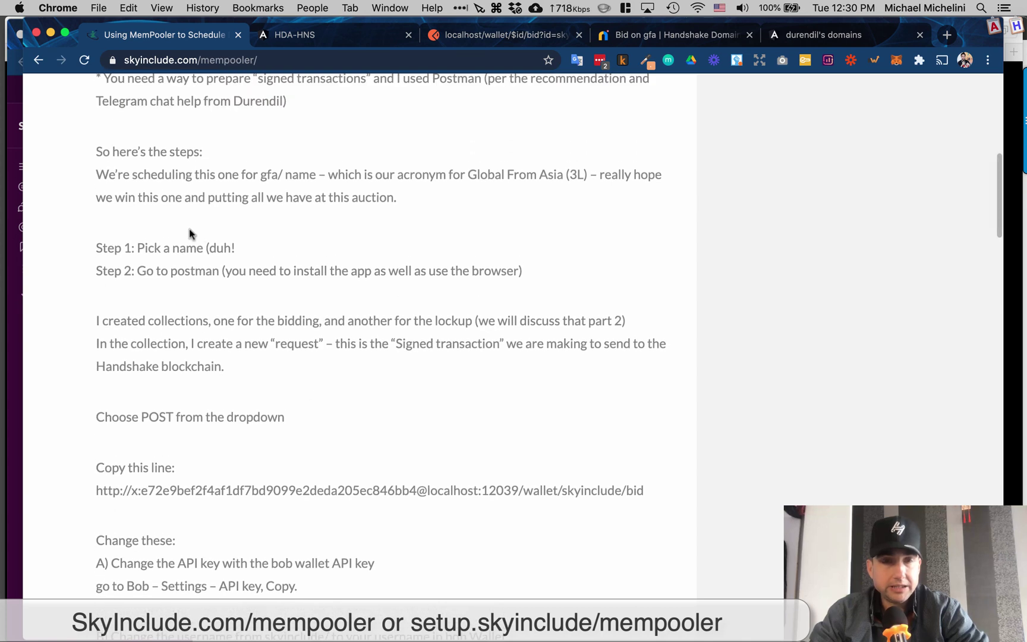
pyautogui.click(485, 36)
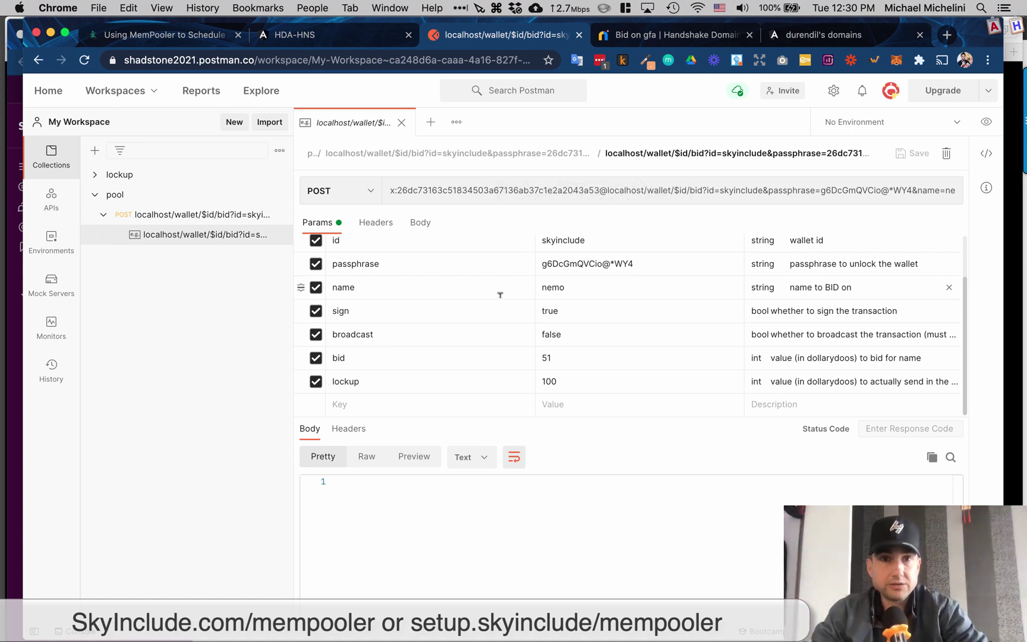
# - Open the pool collection's bid request and confirm its method stays POST
pyautogui.click(214, 219)
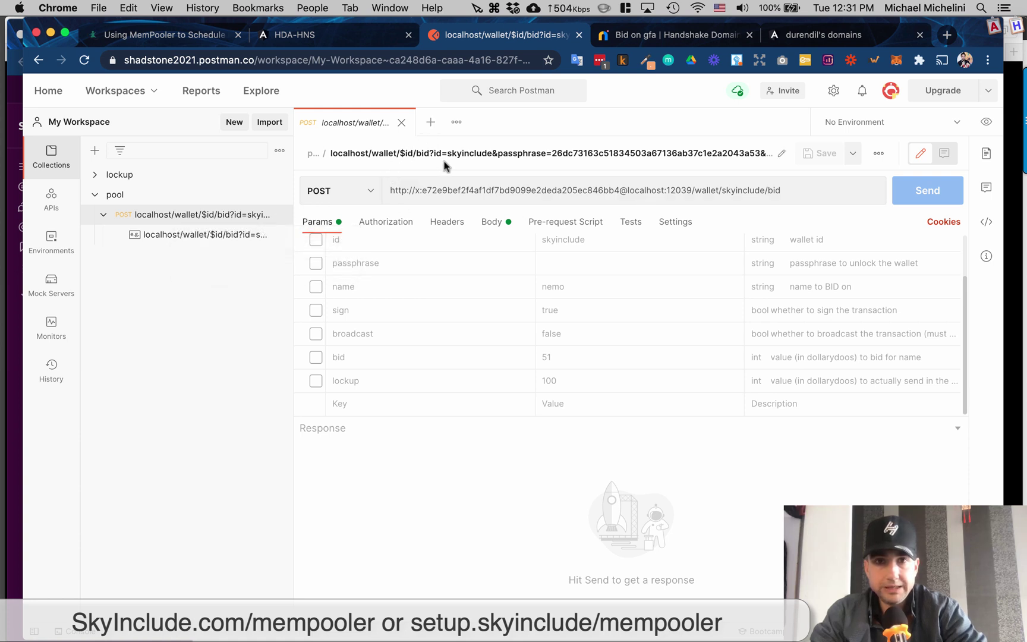
pyautogui.click(334, 189)
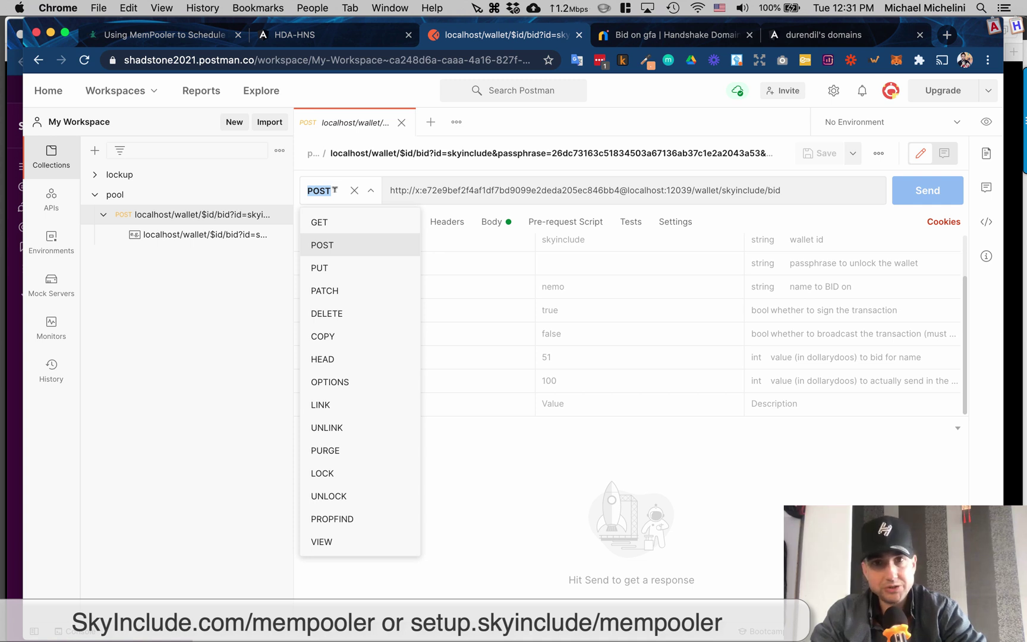
pyautogui.click(335, 189)
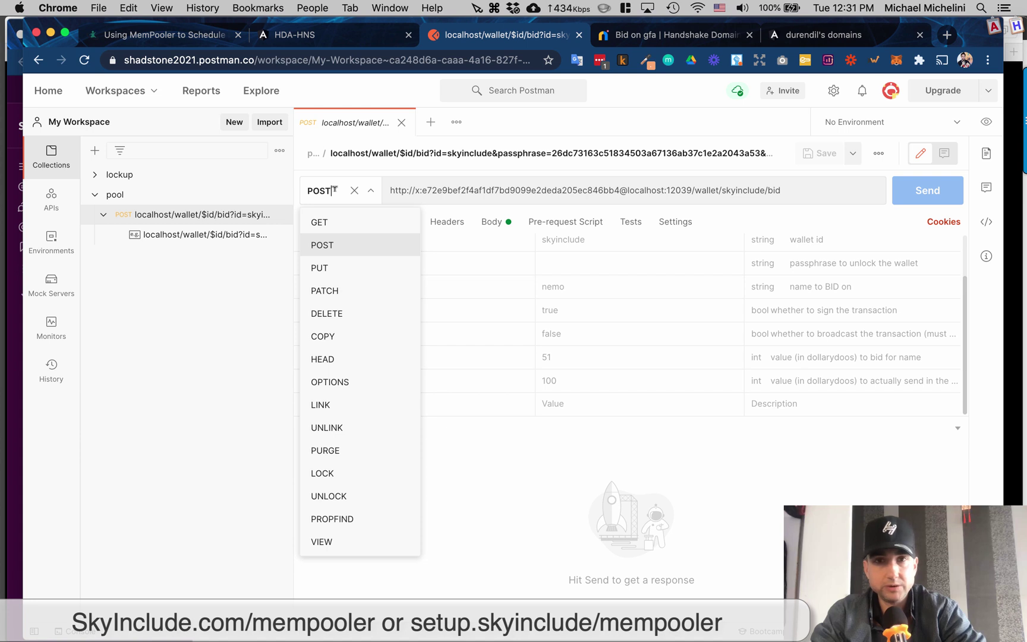
pyautogui.click(541, 128)
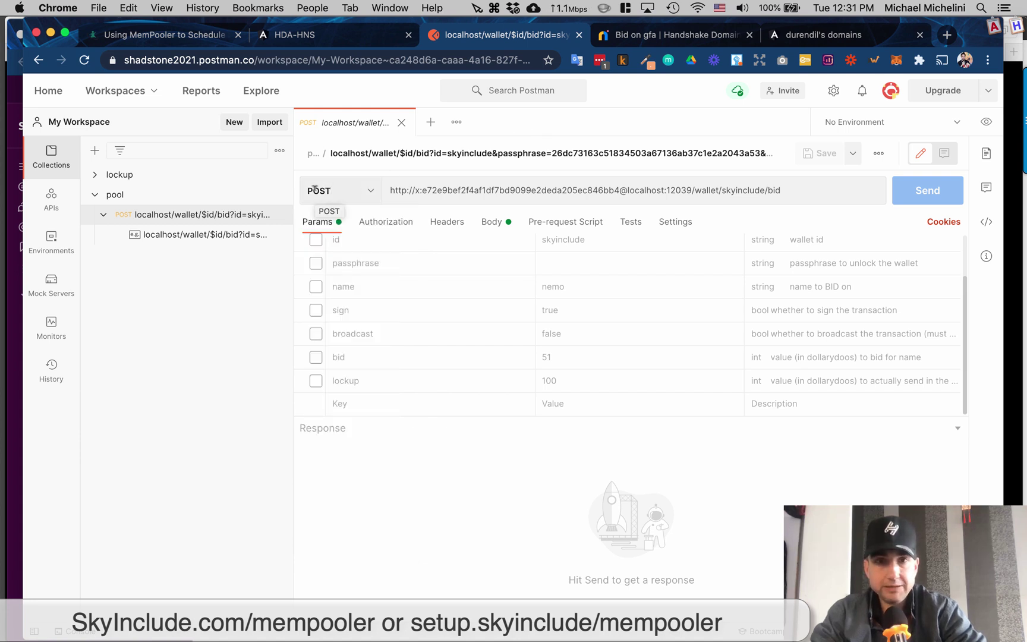
# - Inspect the localhost wallet bid URL, then return to the SkyInclude guide
pyautogui.doubleClick(433, 189)
pyautogui.tripleClick(434, 189)
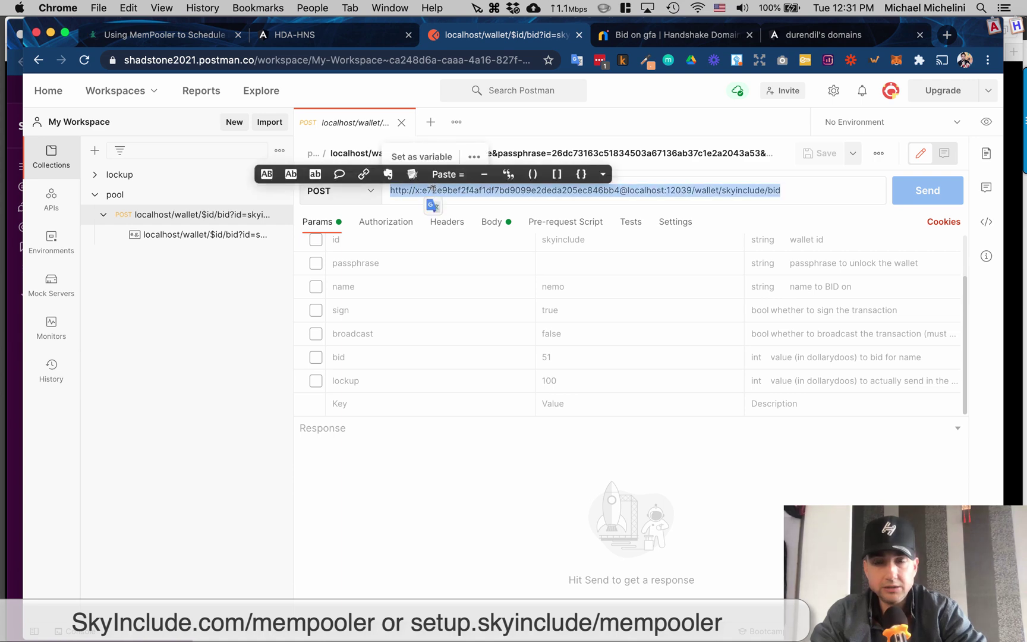
pyautogui.click(434, 189)
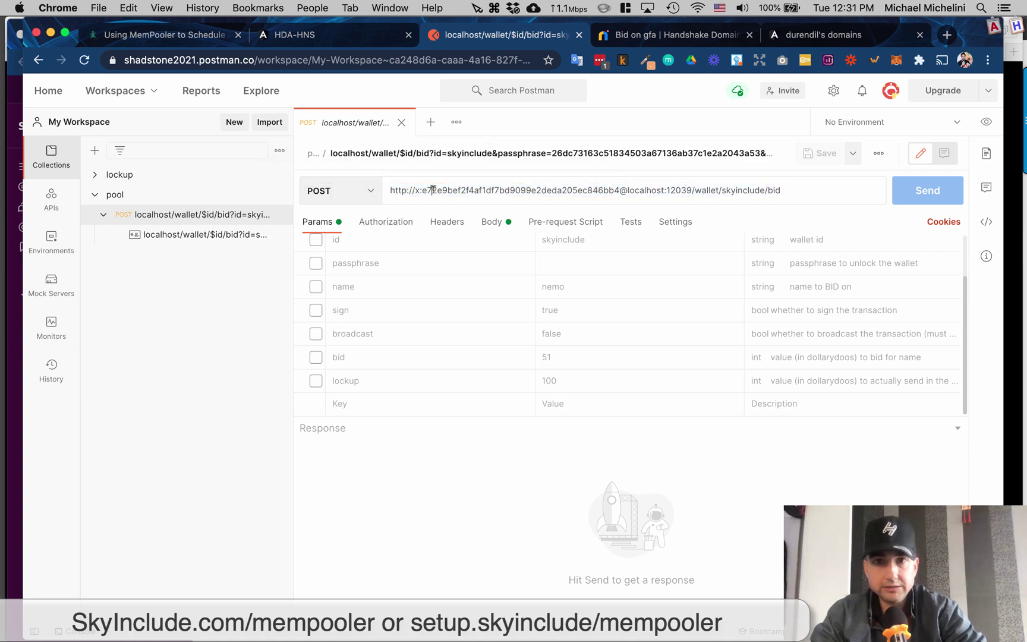
pyautogui.click(188, 37)
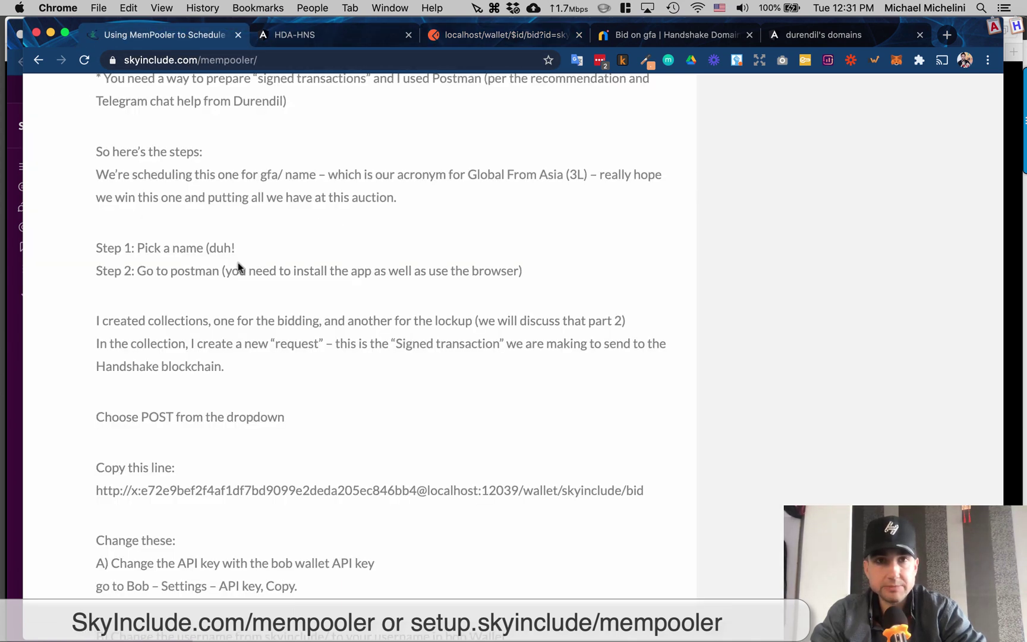
# - On HNS Mempooler, expand Informations, 'How to get the signed transaction' and 'Using Bob & Postman'
pyautogui.click(318, 38)
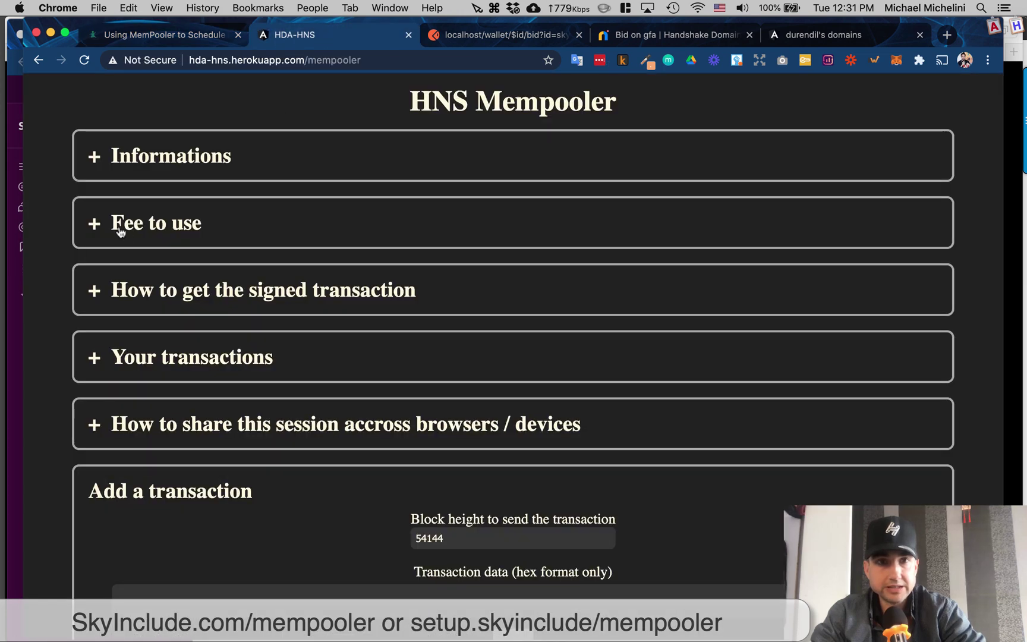
pyautogui.click(93, 158)
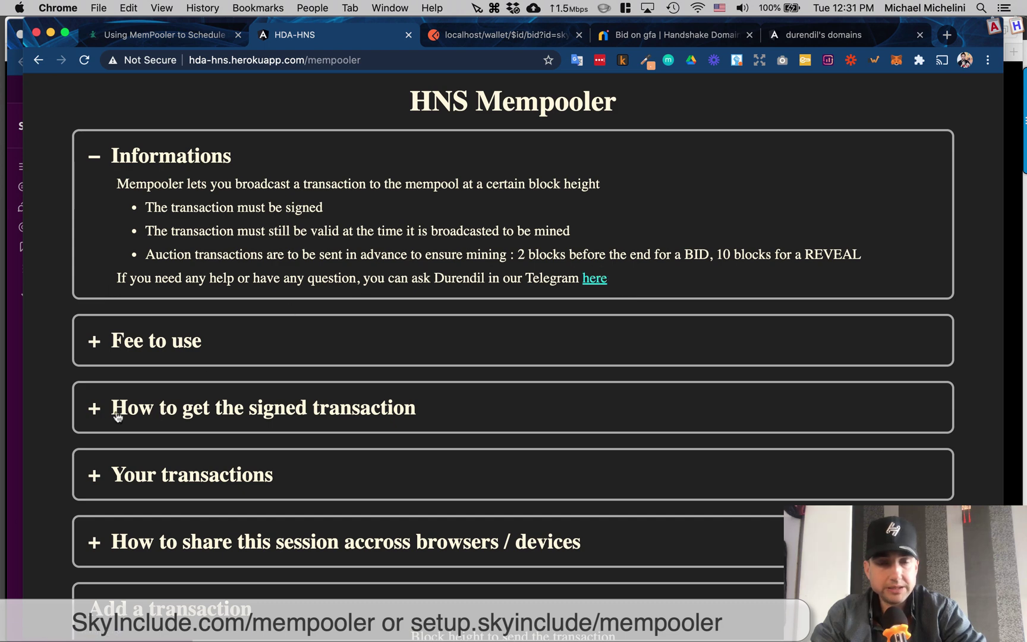
pyautogui.click(90, 411)
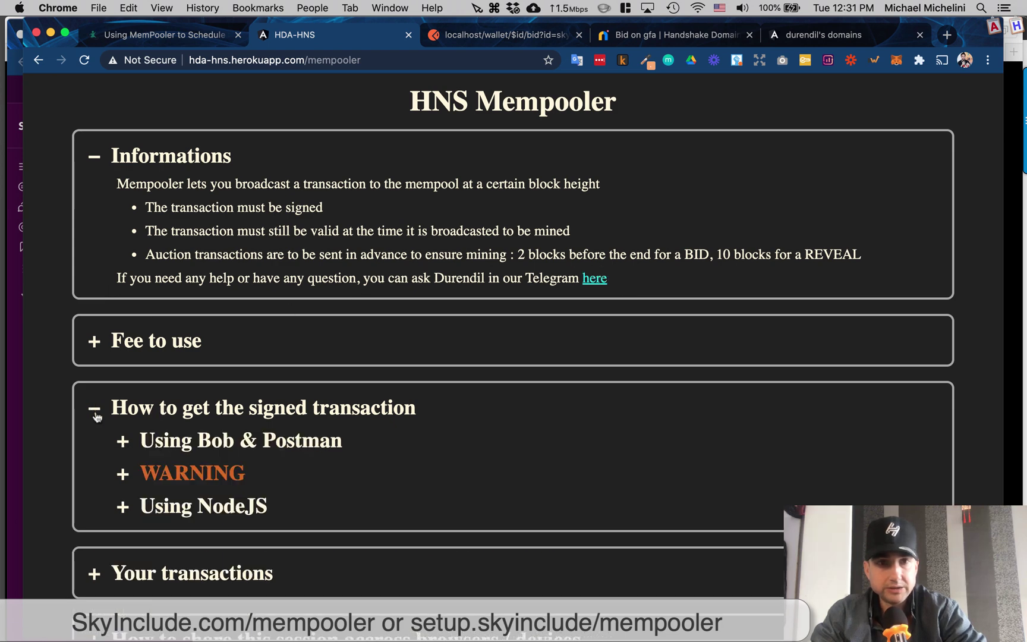
pyautogui.click(145, 445)
pyautogui.scroll(-4, 258, 449)
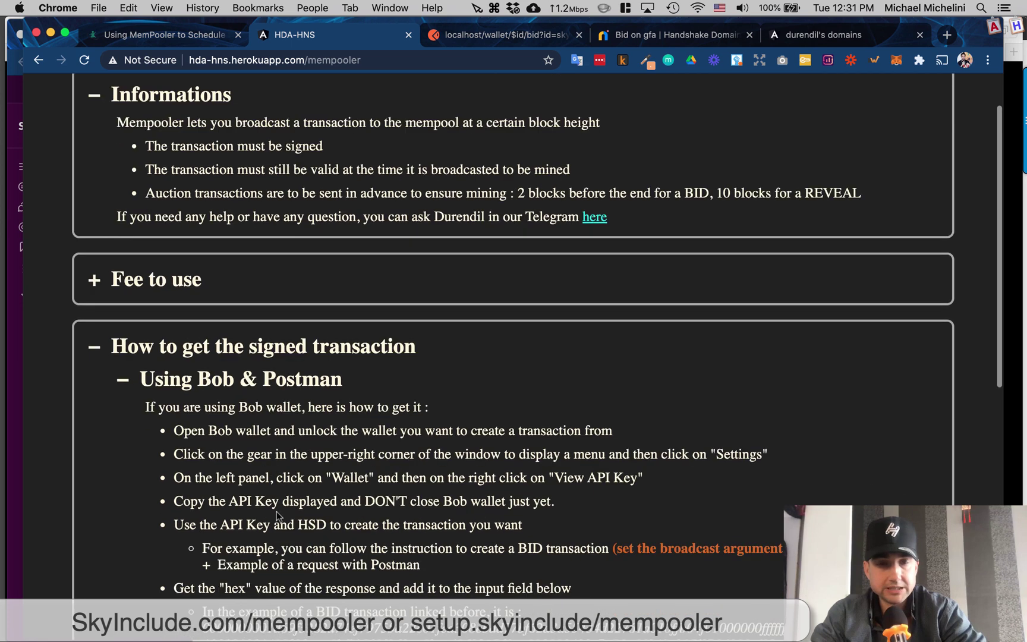
pyautogui.scroll(-3, 295, 469)
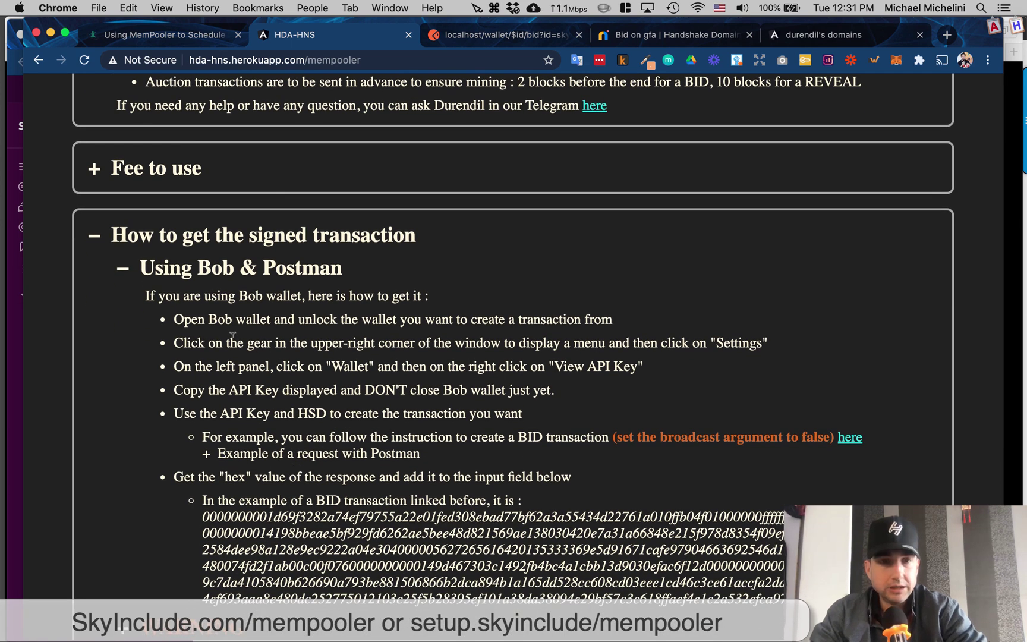
pyautogui.click(192, 36)
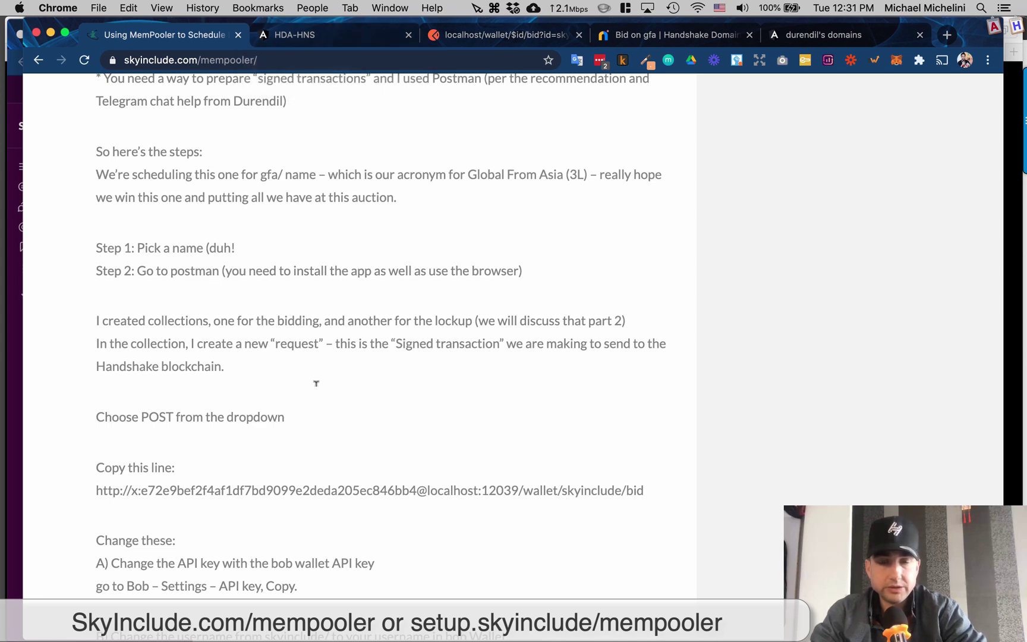
# - Review the localhost:12039/wallet/skyinclude/bid URL and its API key portion, then switch to Bob Wallet
pyautogui.click(484, 38)
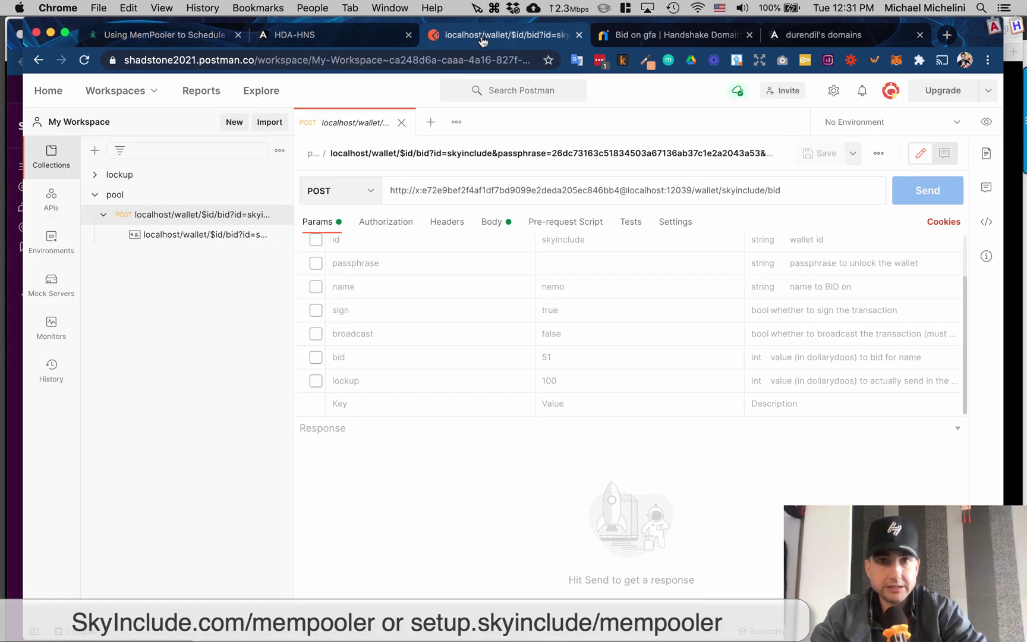
pyautogui.tripleClick(429, 189)
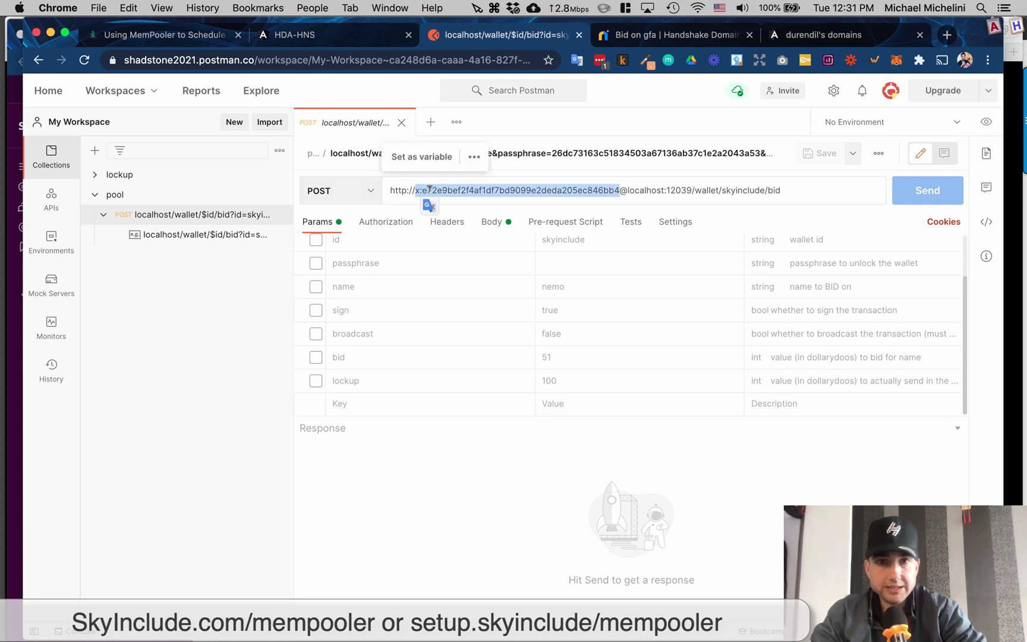
pyautogui.click(432, 190)
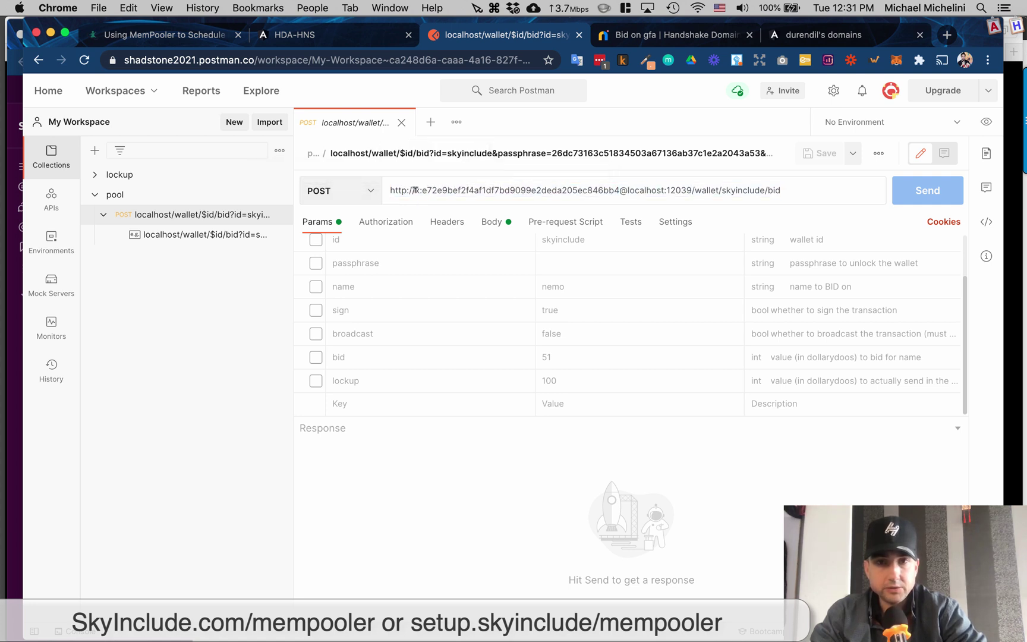
pyautogui.moveTo(422, 189); pyautogui.dragTo(620, 189)
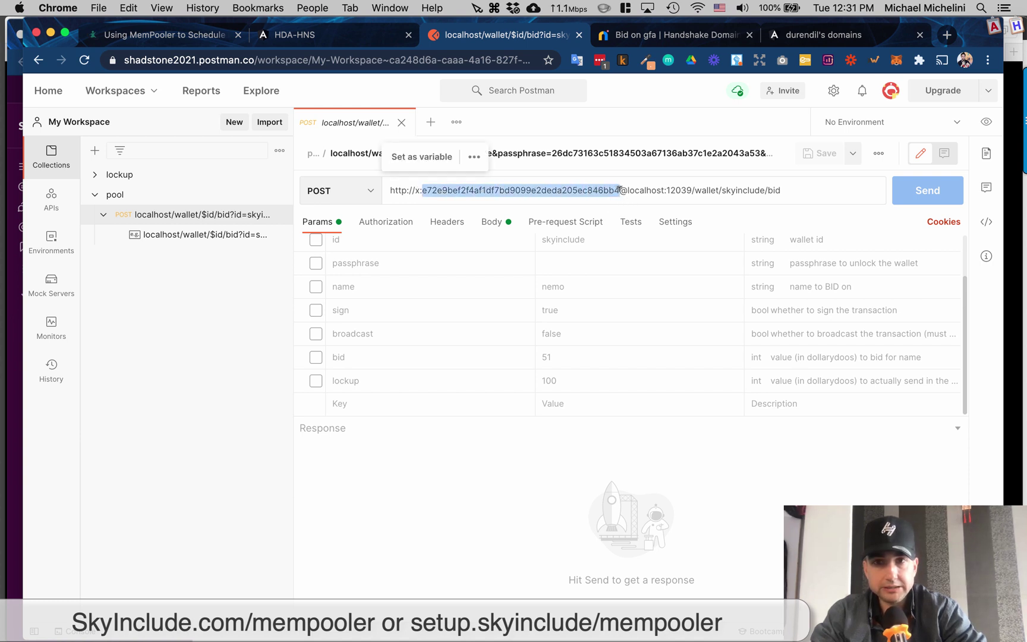
pyautogui.click(621, 190)
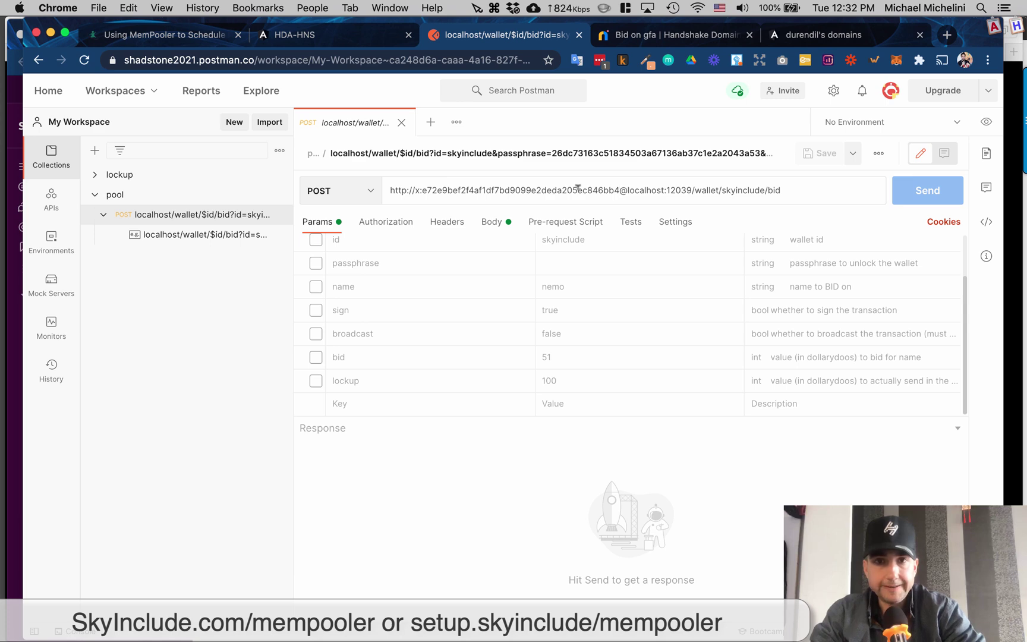
pyautogui.press('super+Tab')
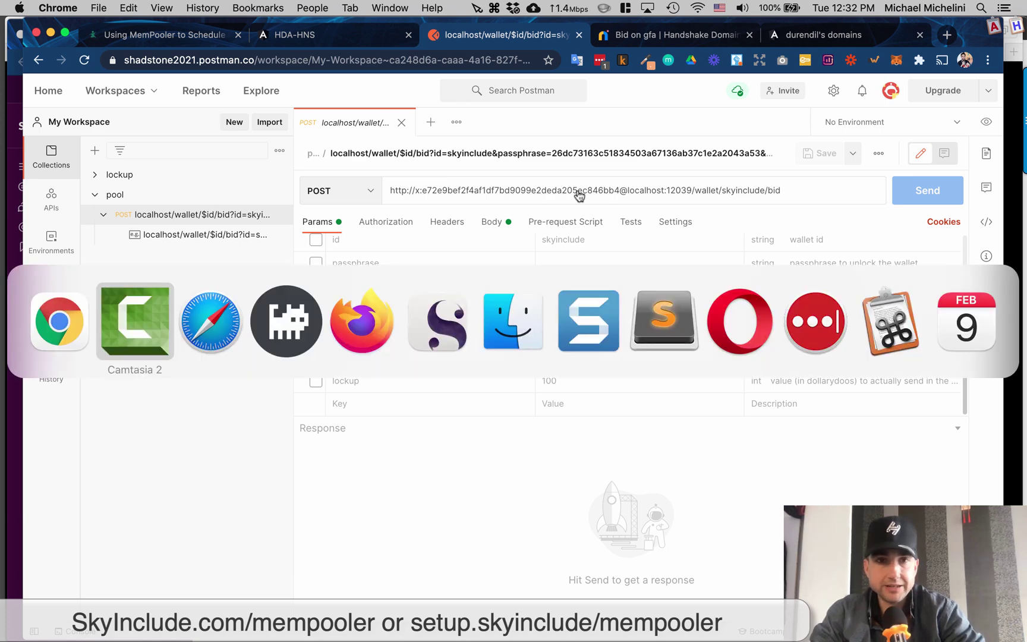
pyautogui.press('super+Tab')
pyautogui.press('super+Tab')
# - Paste the wallet password from clipboard history and unlock Bob Wallet
pyautogui.press('alt+super+c')
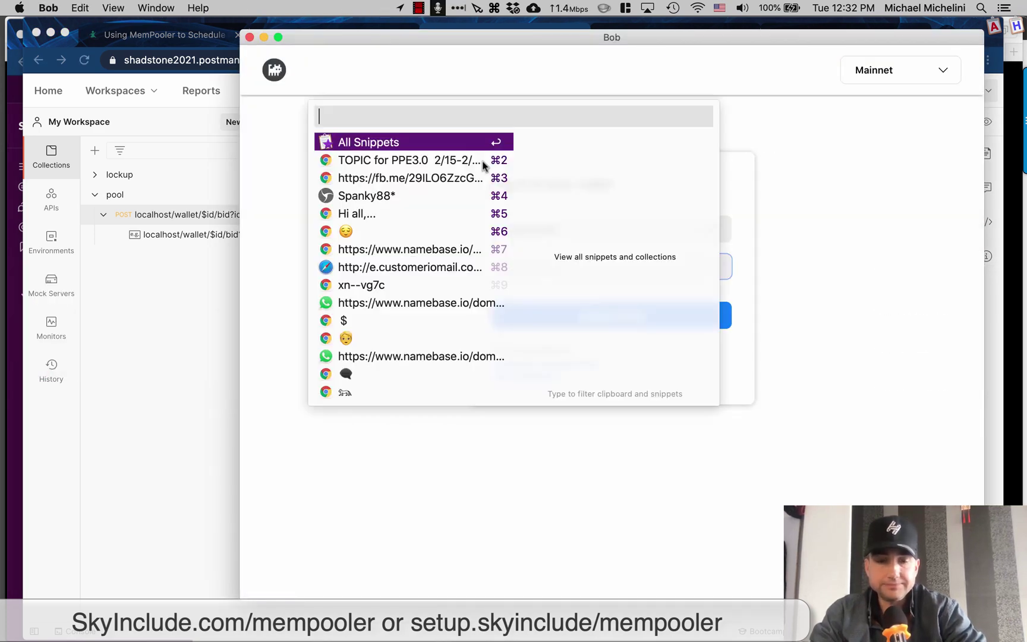
pyautogui.press('Return')
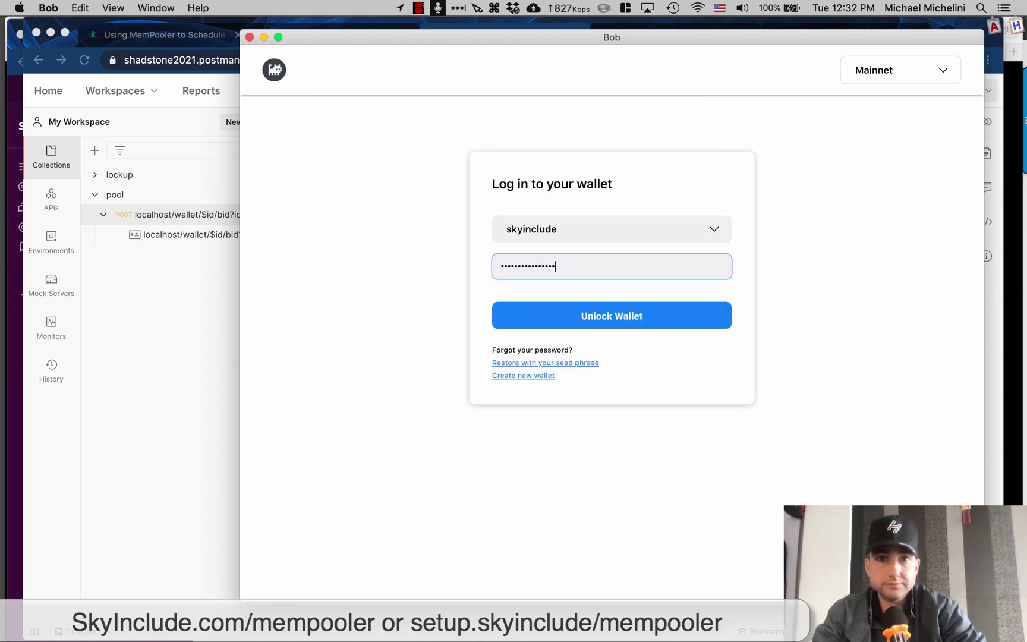
pyautogui.press('Return')
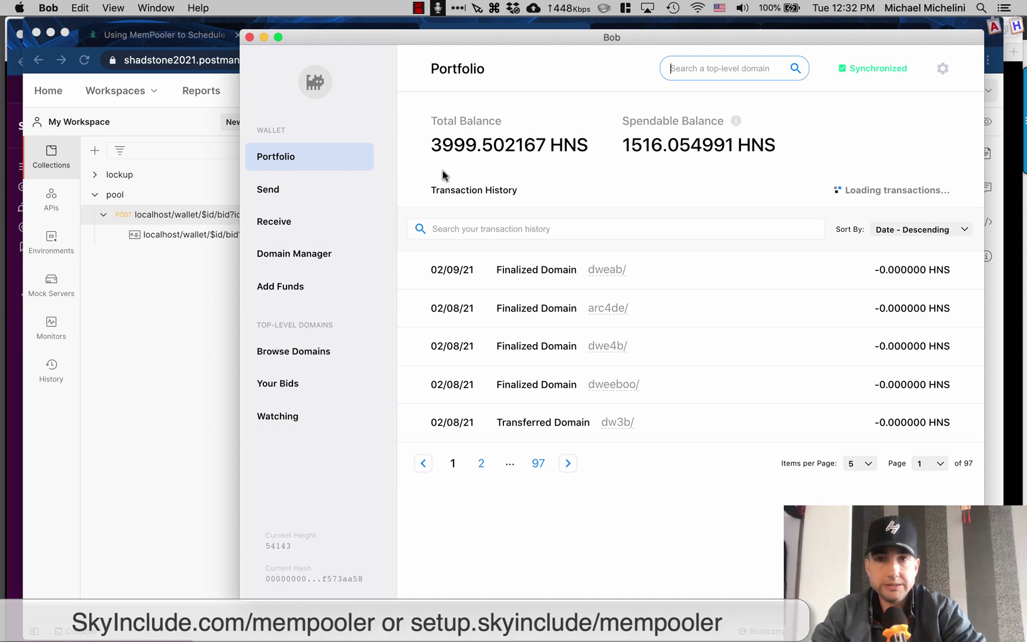
# - View the skyinclude wallet's API key under Bob's Settings > Wallet
pyautogui.click(941, 77)
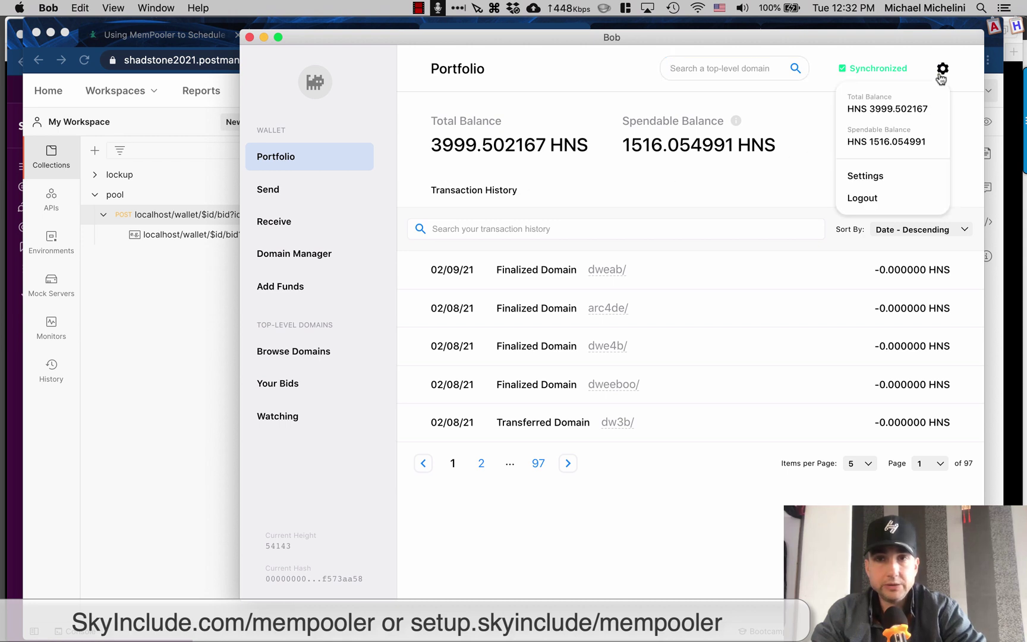
pyautogui.click(867, 176)
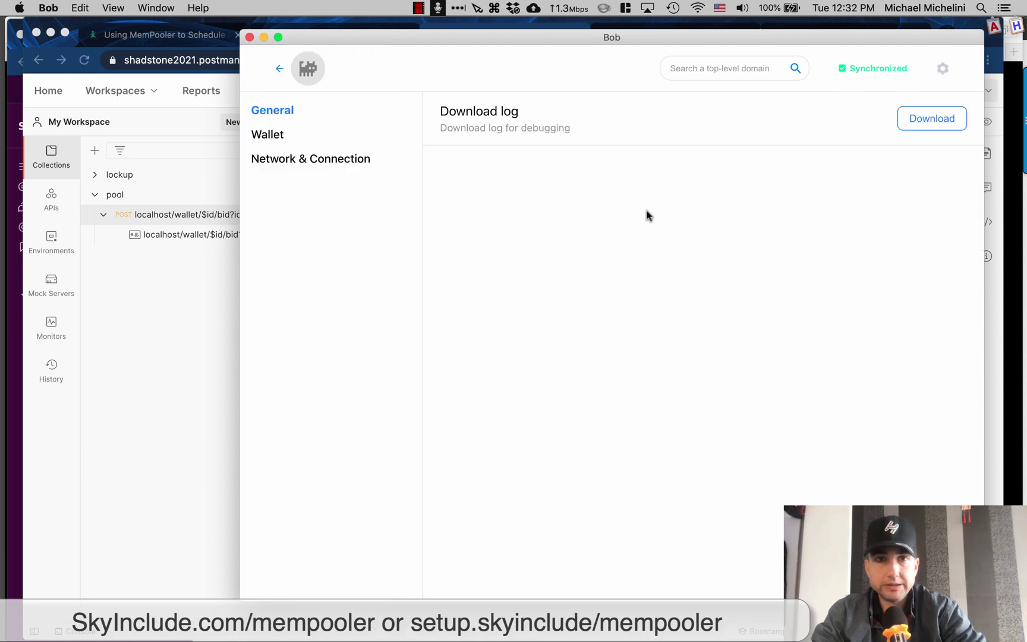
pyautogui.click(282, 136)
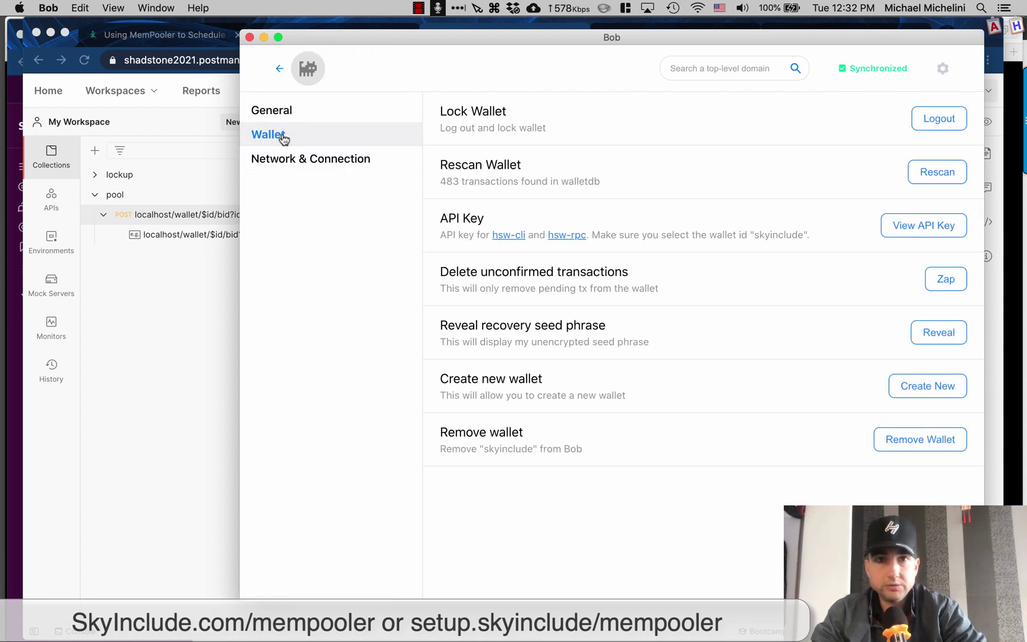
pyautogui.click(911, 226)
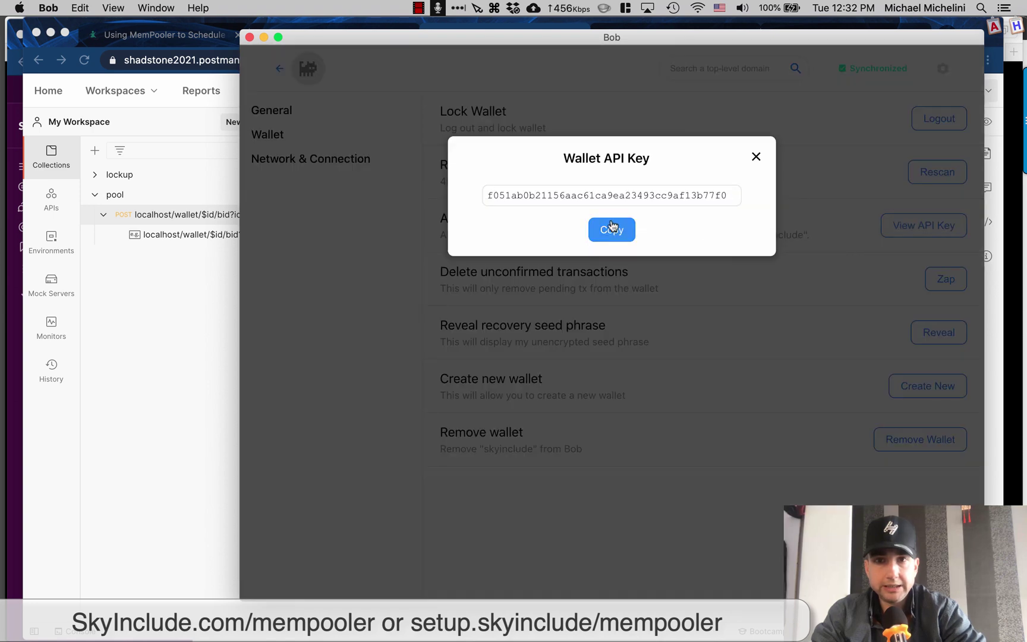
pyautogui.click(757, 162)
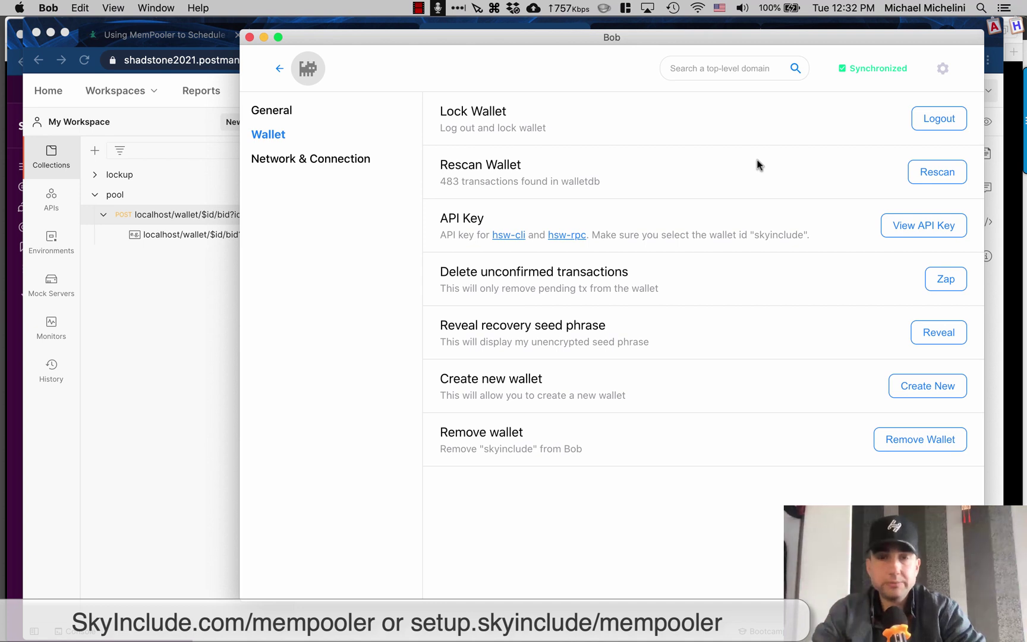
# - Compare Bob's API key with the key in the Postman request URL
pyautogui.press('super+Tab')
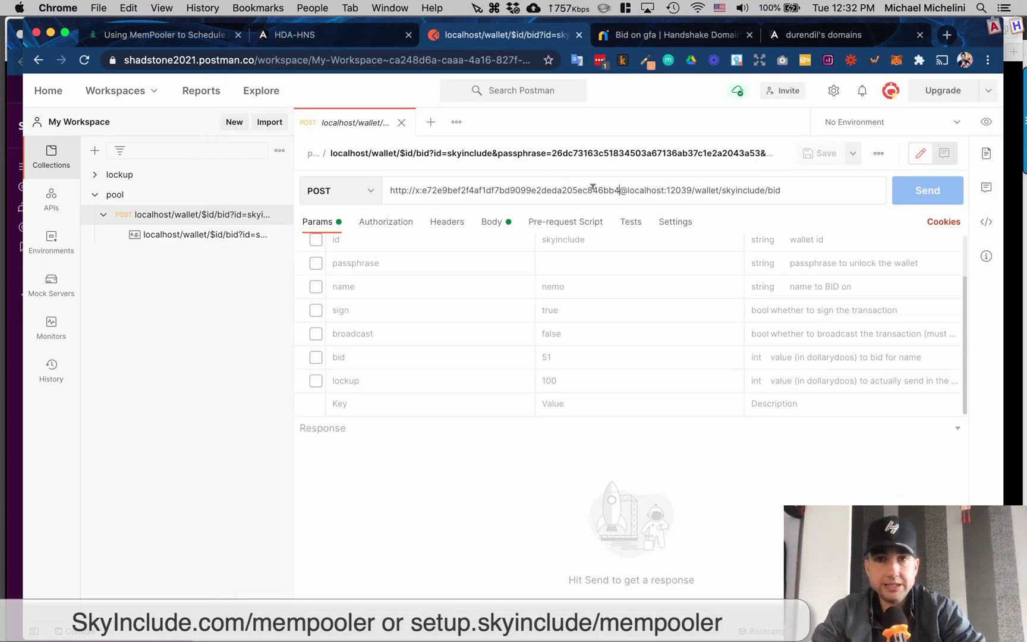
pyautogui.moveTo(620, 190); pyautogui.dragTo(423, 185)
pyautogui.click(424, 185)
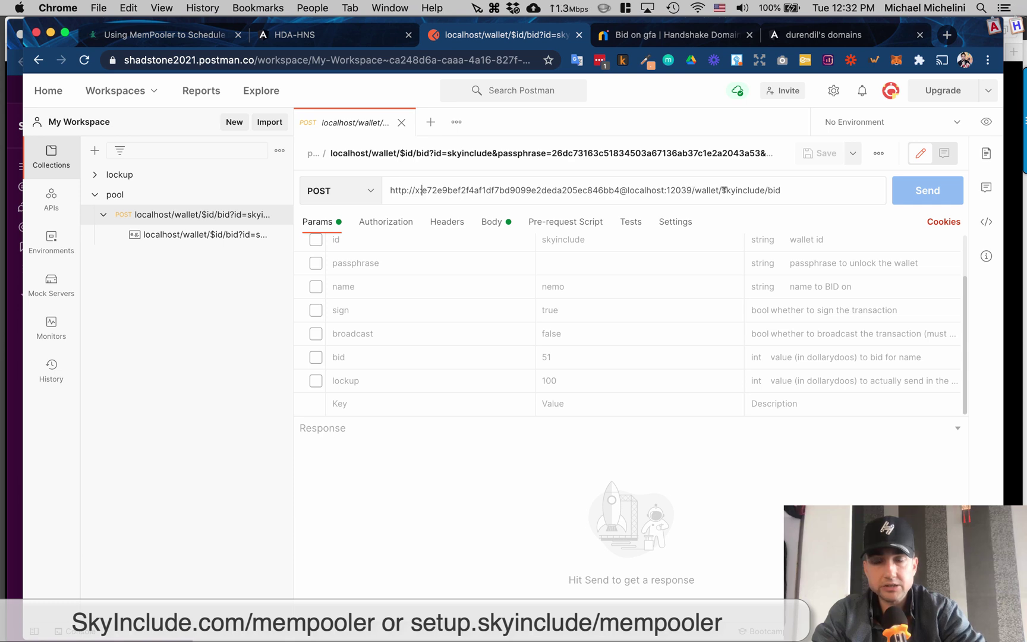
pyautogui.press('super+Tab')
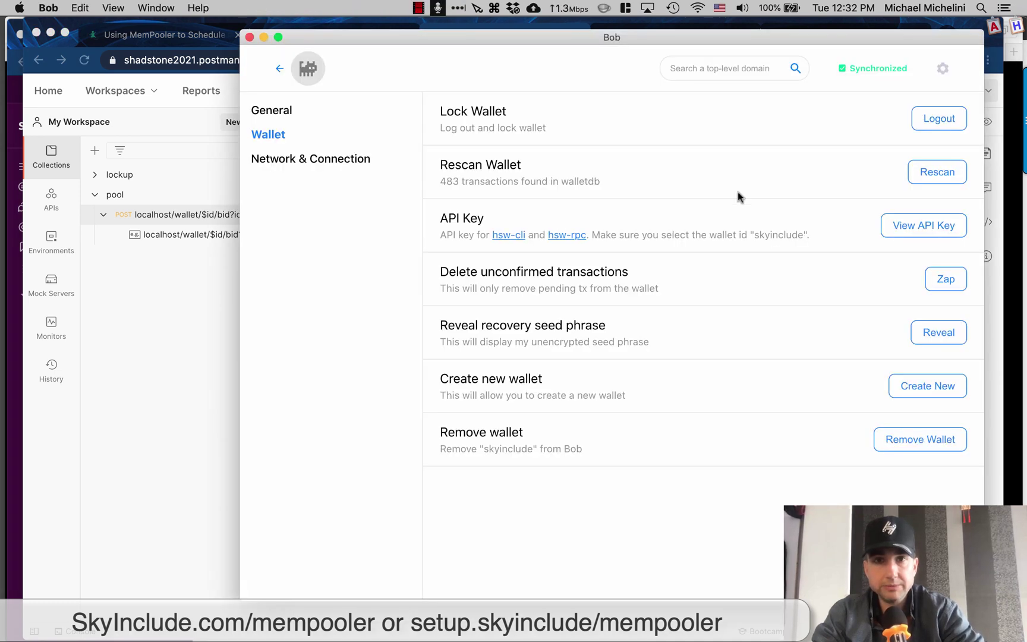
pyautogui.click(255, 109)
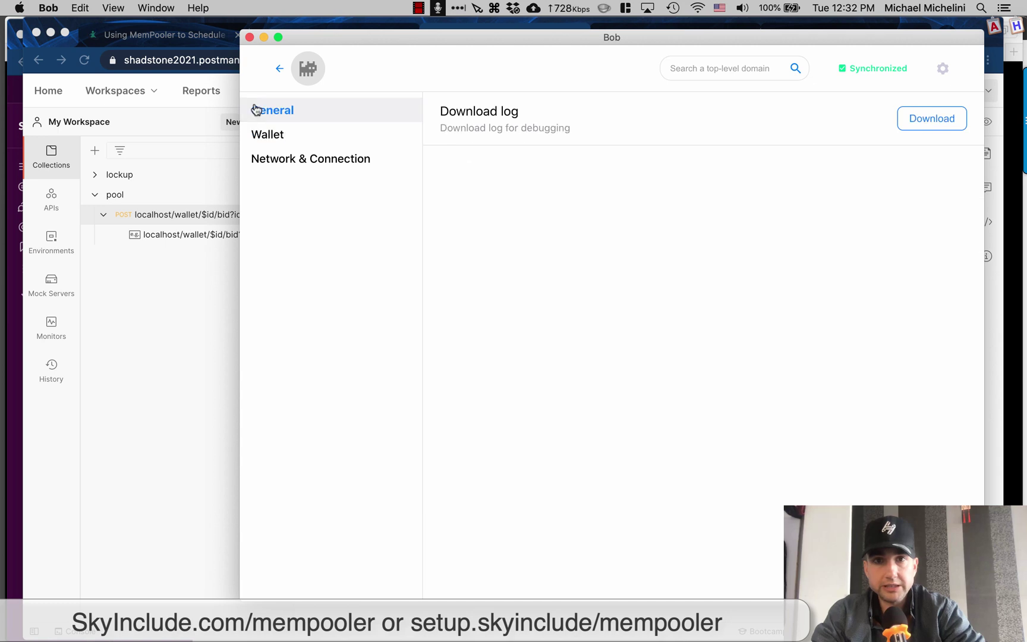
pyautogui.click(279, 70)
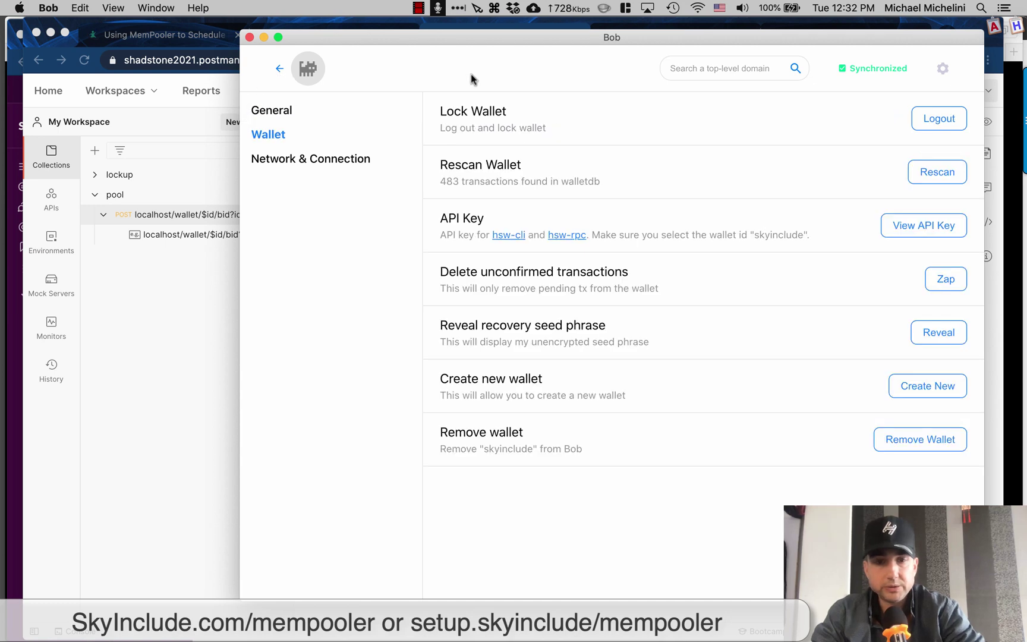
pyautogui.press('super+Tab')
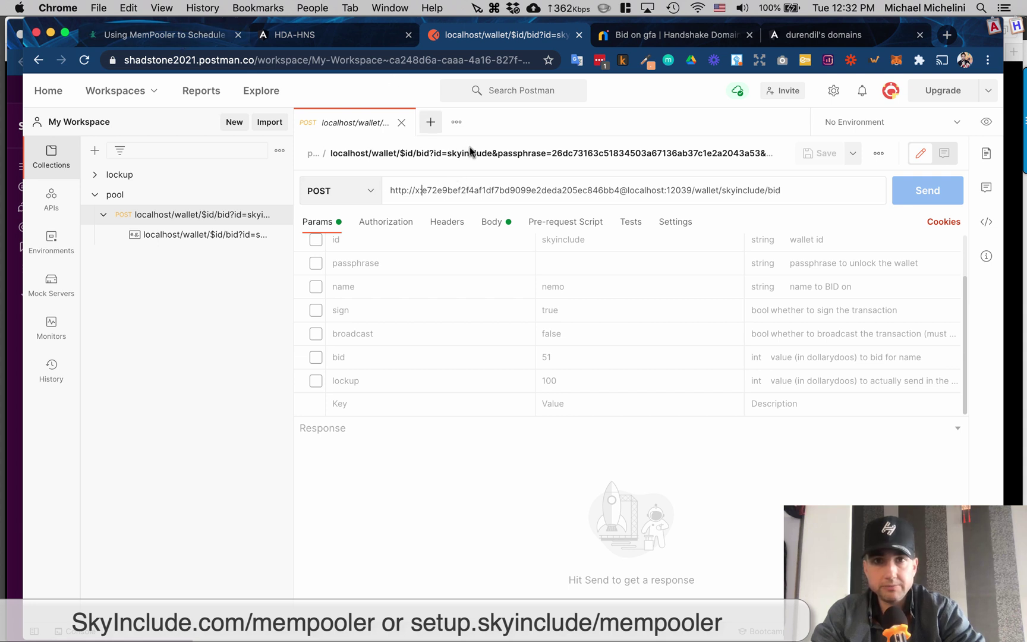
# - Show the bid request's raw JSON body
pyautogui.click(492, 223)
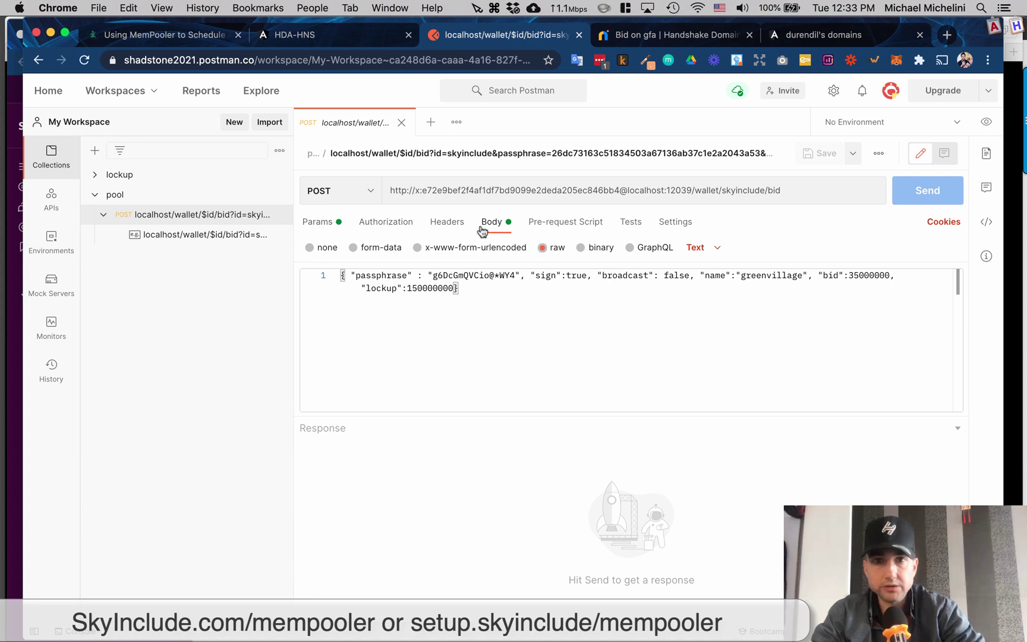
pyautogui.click(470, 304)
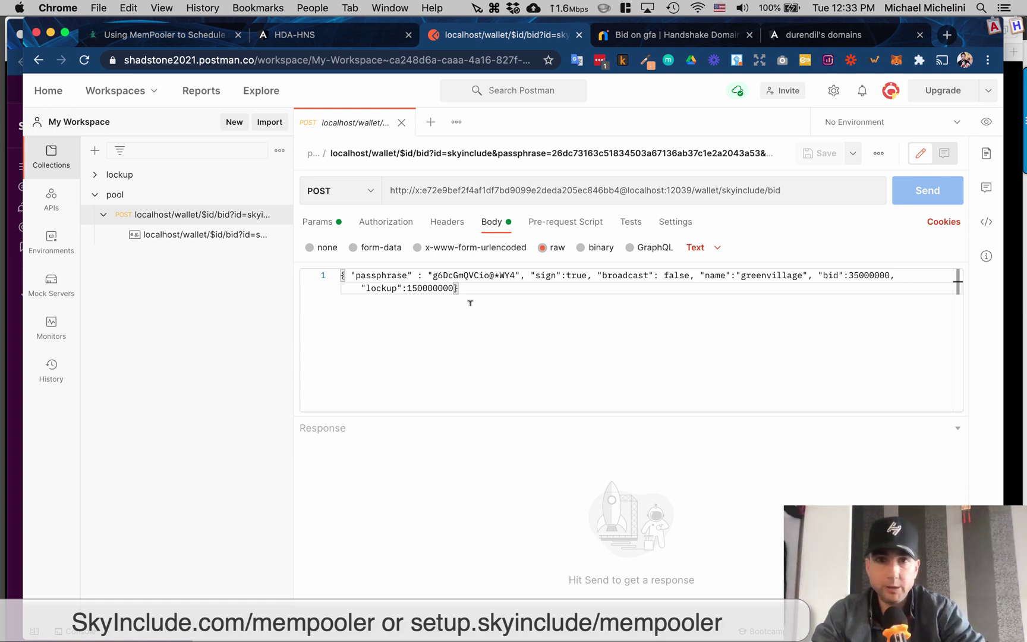
pyautogui.press('super+a')
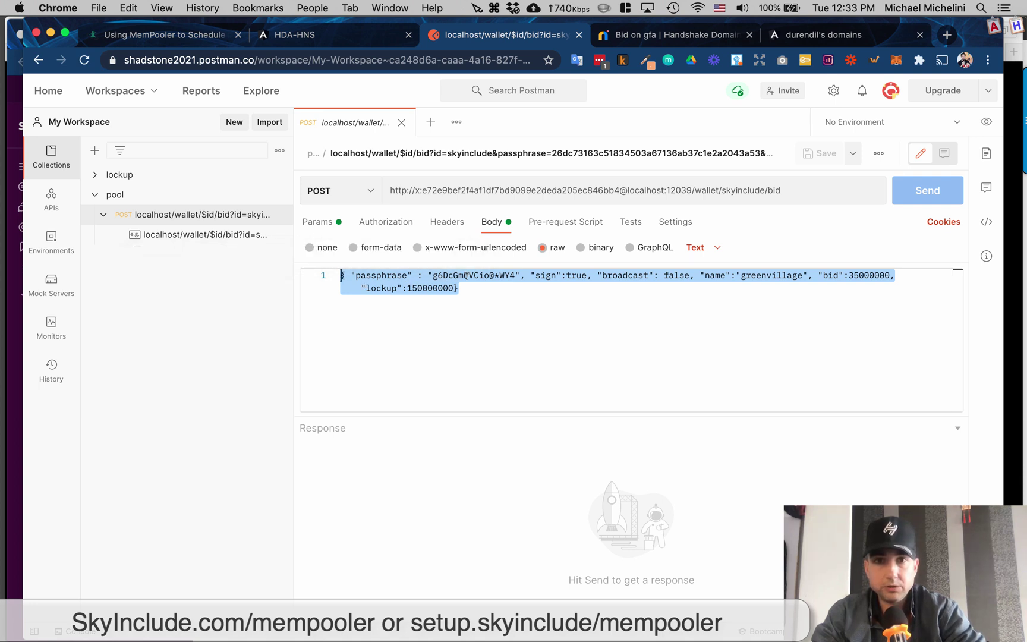
pyautogui.click(459, 275)
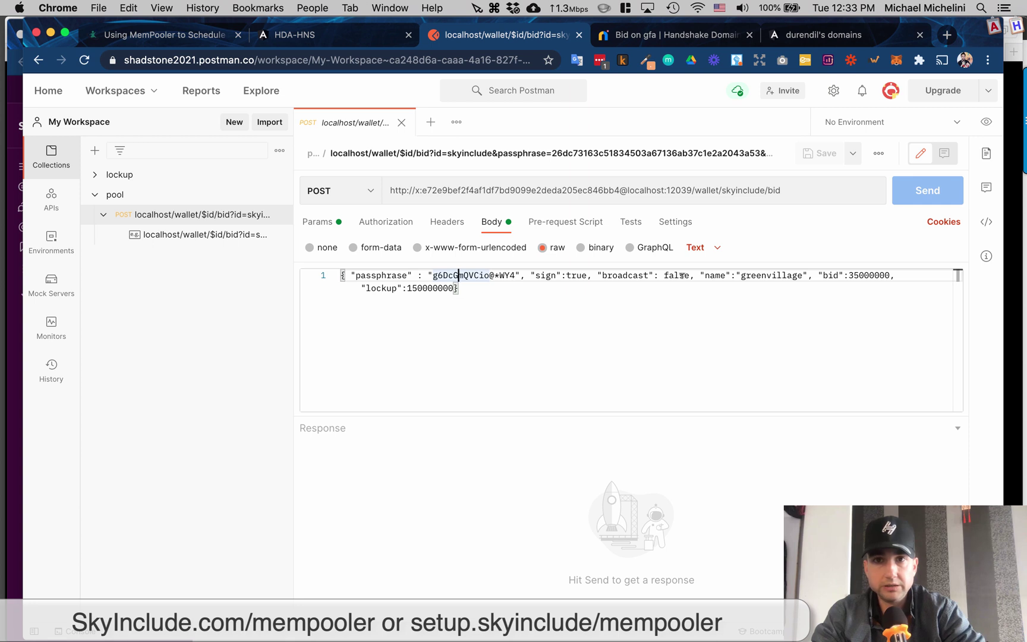
# - Change the domain from greenvillage to gfa and the bid from 35000000 to 150000000
pyautogui.doubleClick(754, 275)
pyautogui.write('gfa')
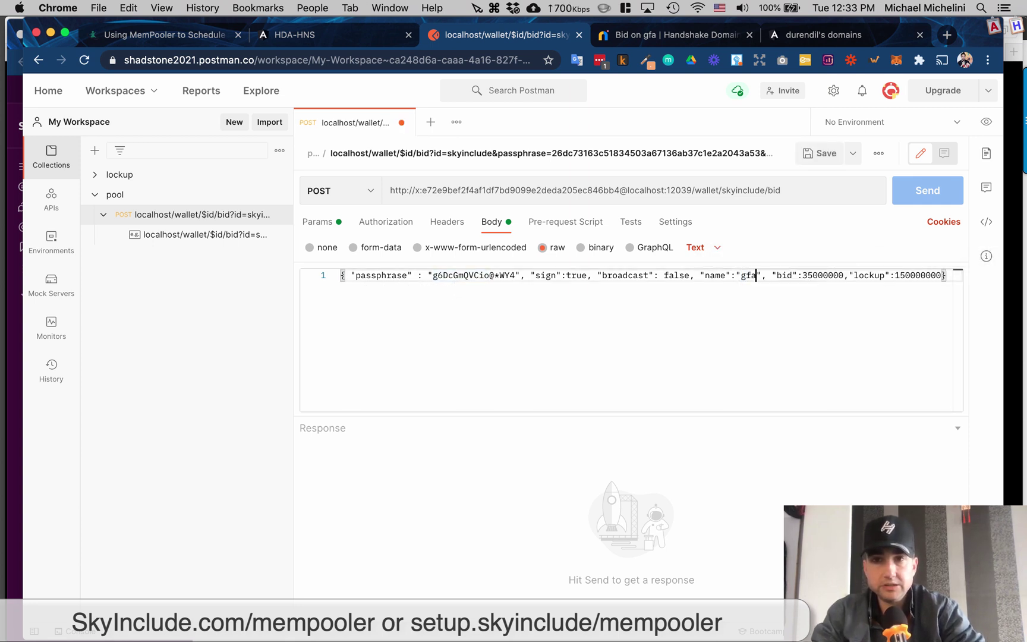
pyautogui.doubleClick(813, 275)
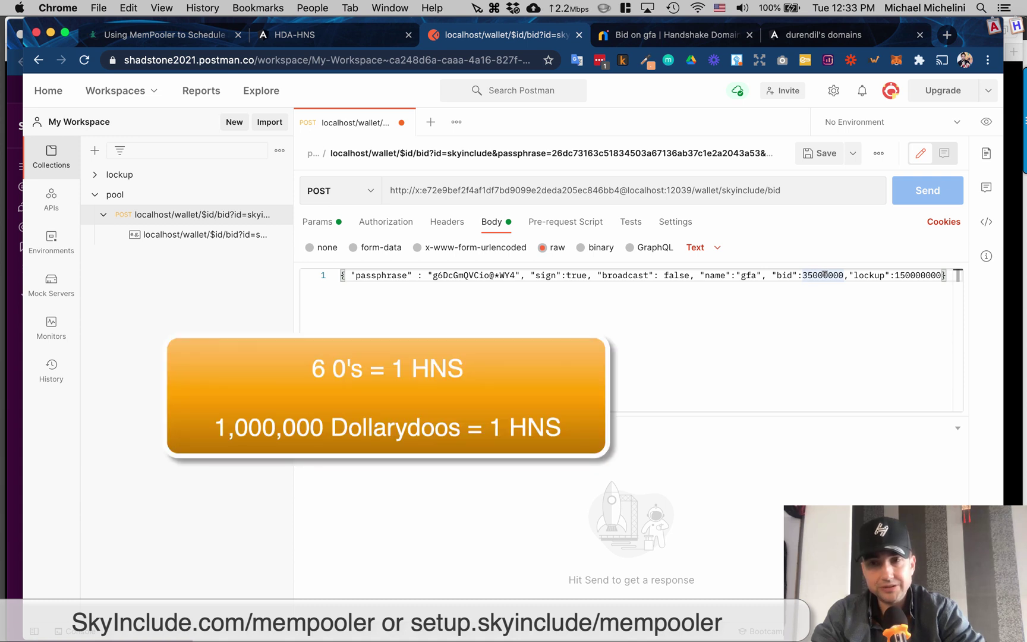
pyautogui.press('BackSpace')
pyautogui.press('BackSpace')
pyautogui.write('1')
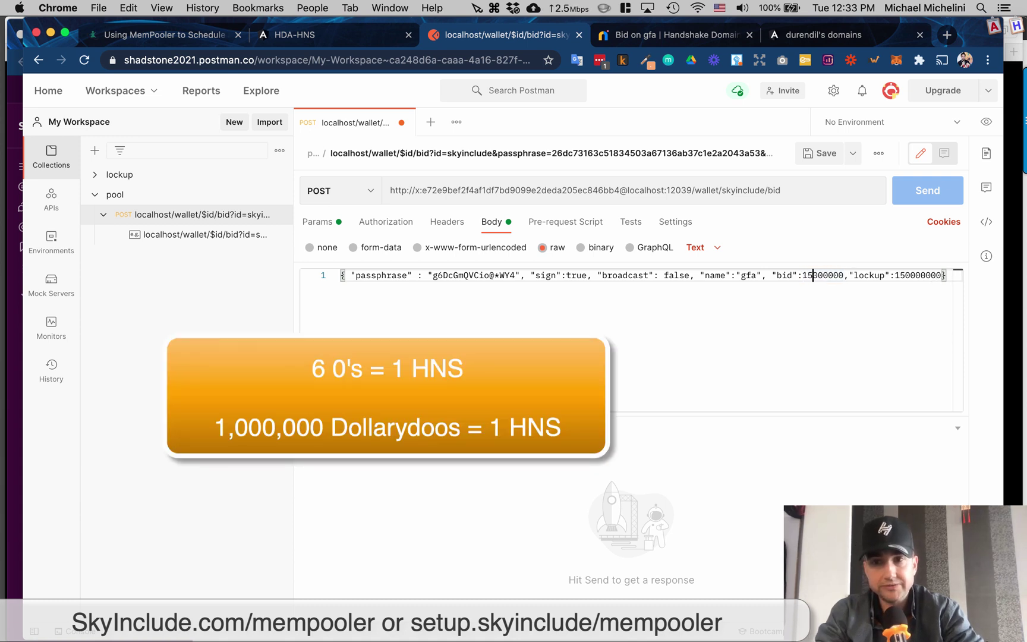
pyautogui.write('50')
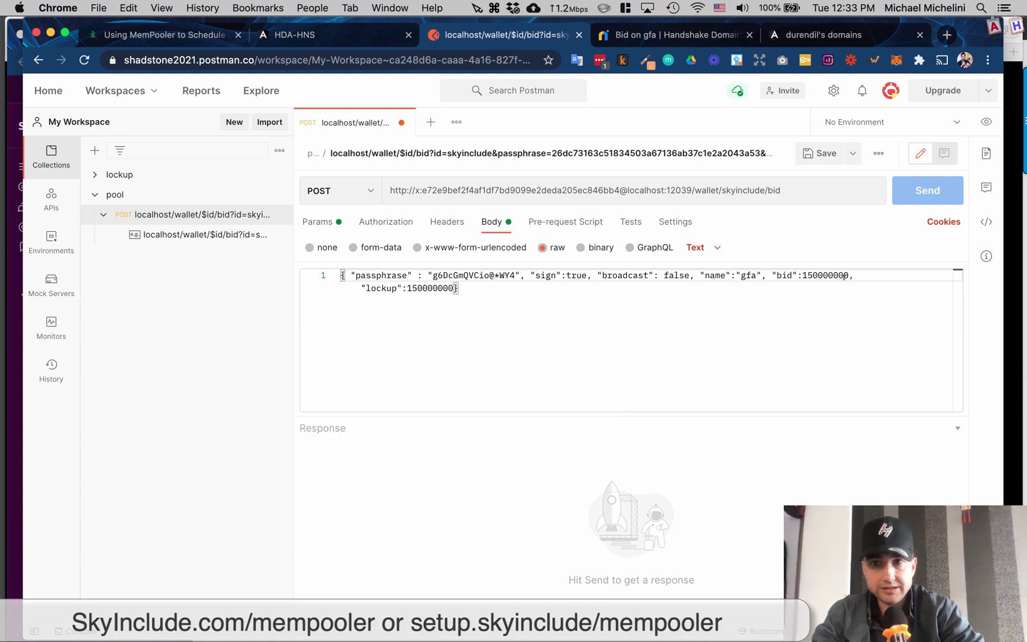
pyautogui.moveTo(849, 274); pyautogui.dragTo(817, 275)
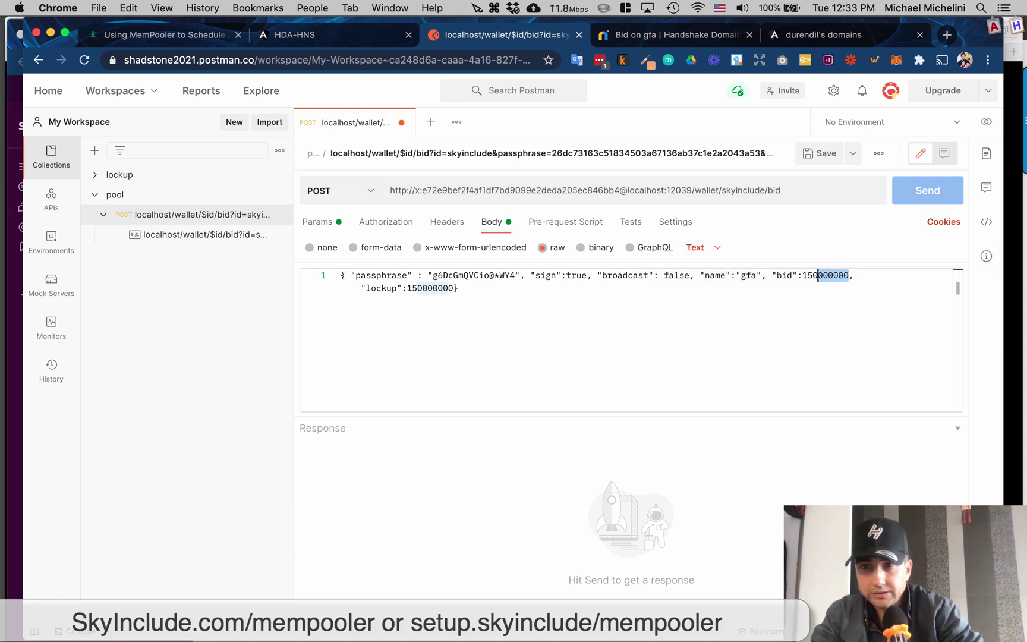
pyautogui.click(817, 275)
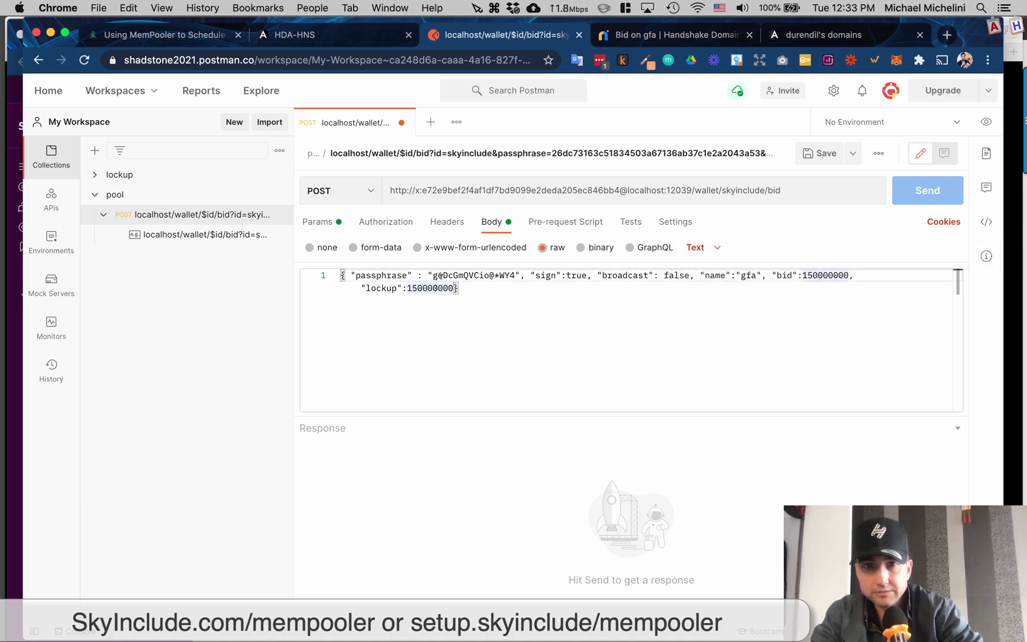
pyautogui.click(423, 288)
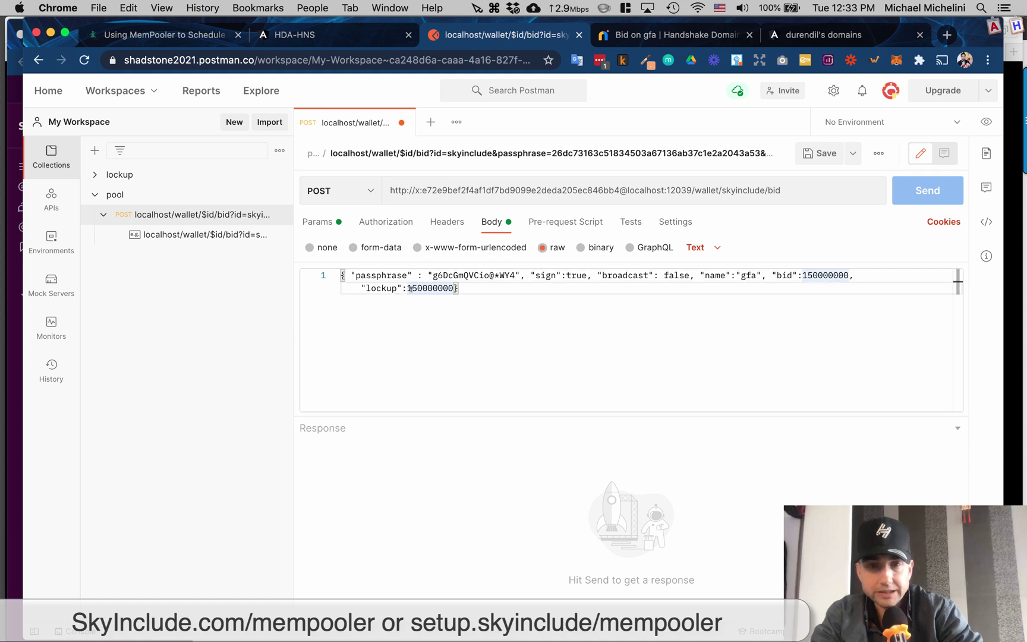
pyautogui.write('0')
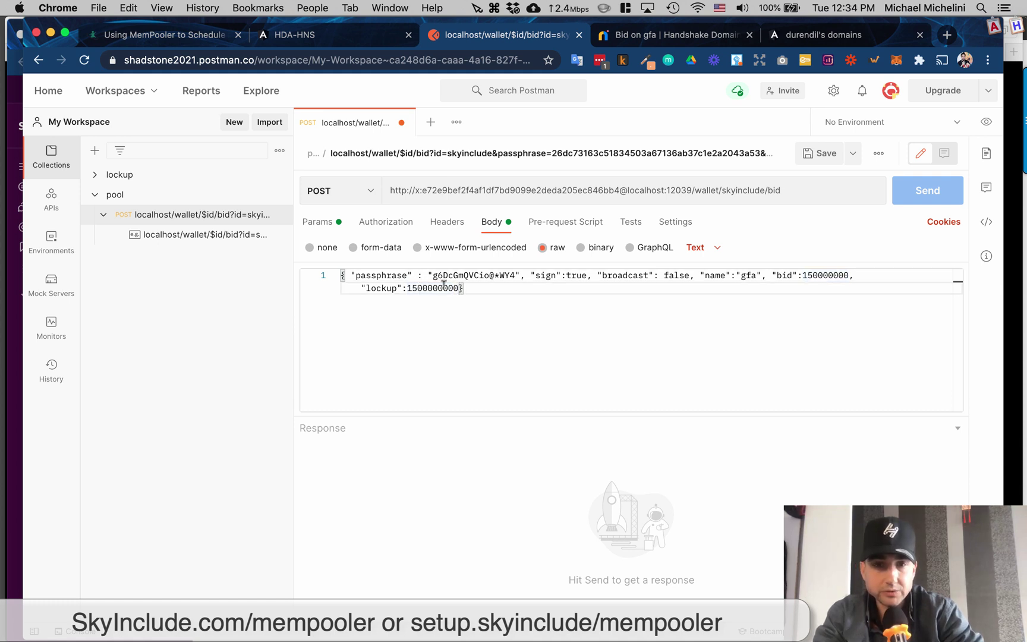
pyautogui.moveTo(461, 288); pyautogui.dragTo(427, 288)
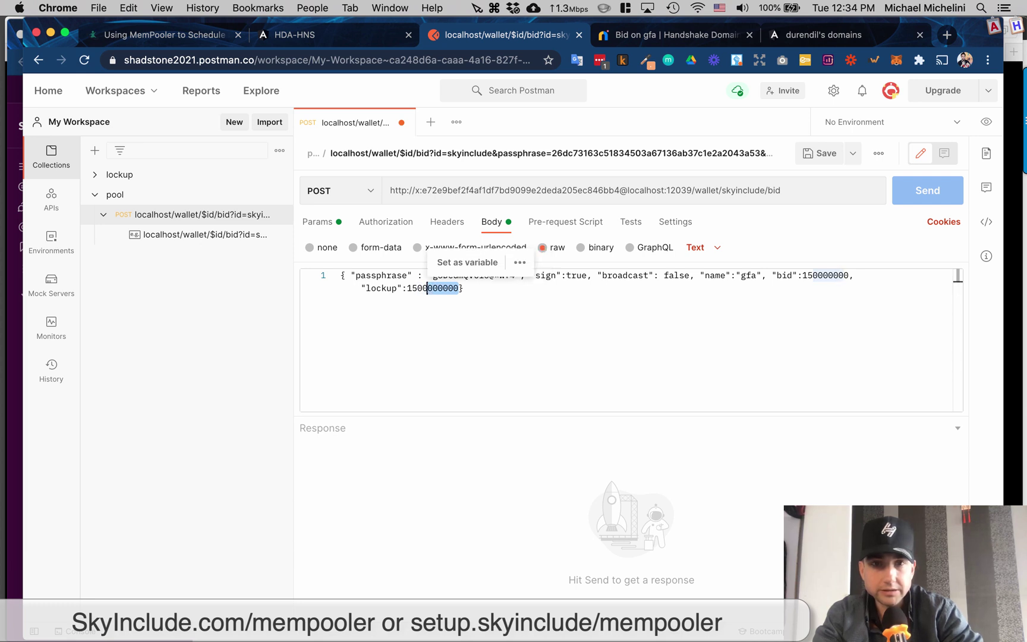
pyautogui.click(818, 275)
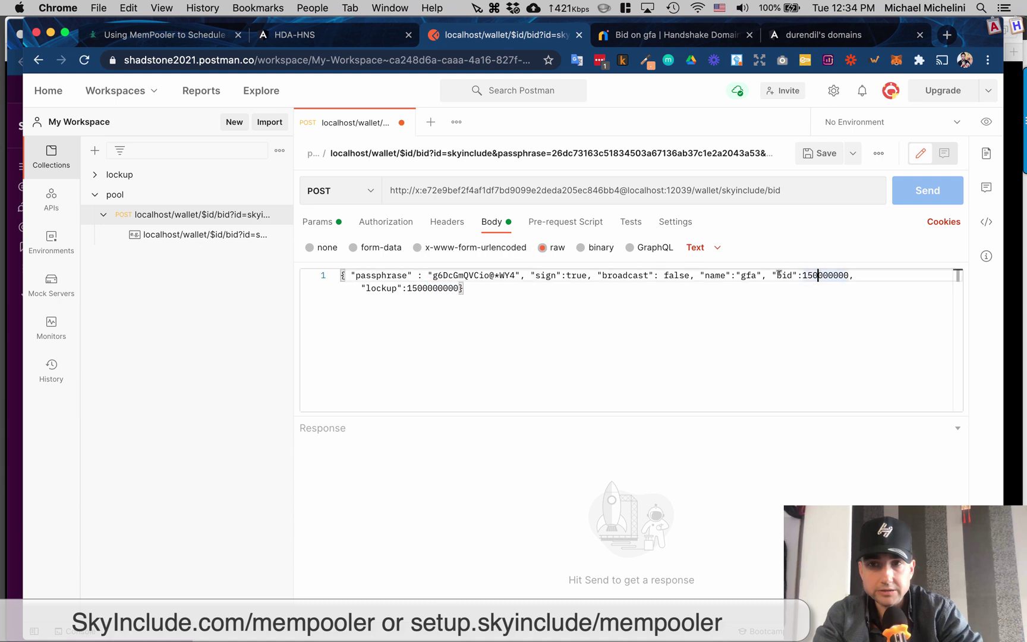
pyautogui.write('0')
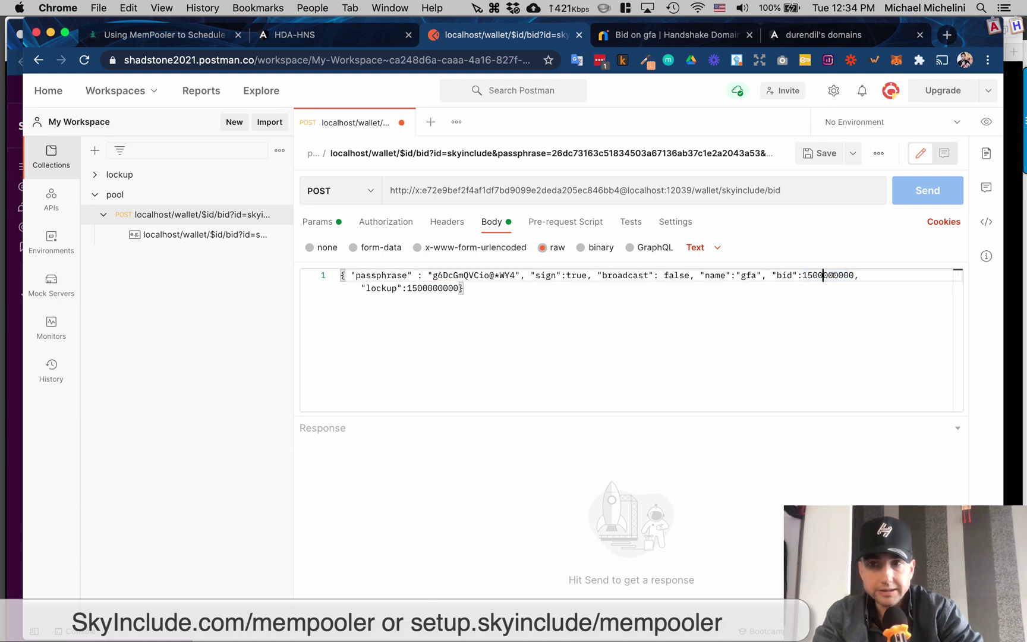
pyautogui.moveTo(854, 275); pyautogui.dragTo(823, 275)
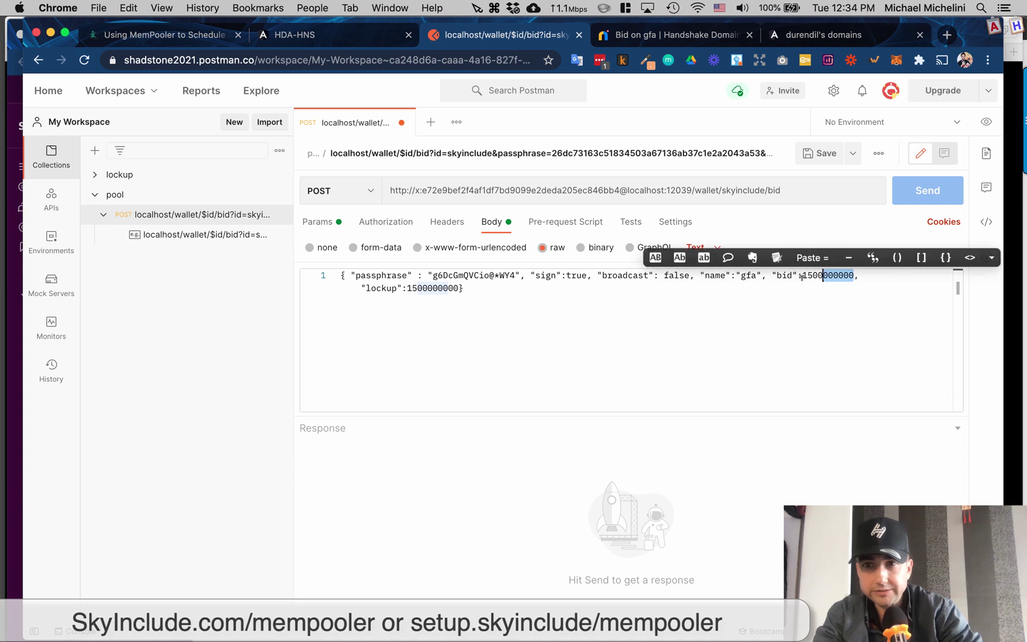
pyautogui.click(819, 276)
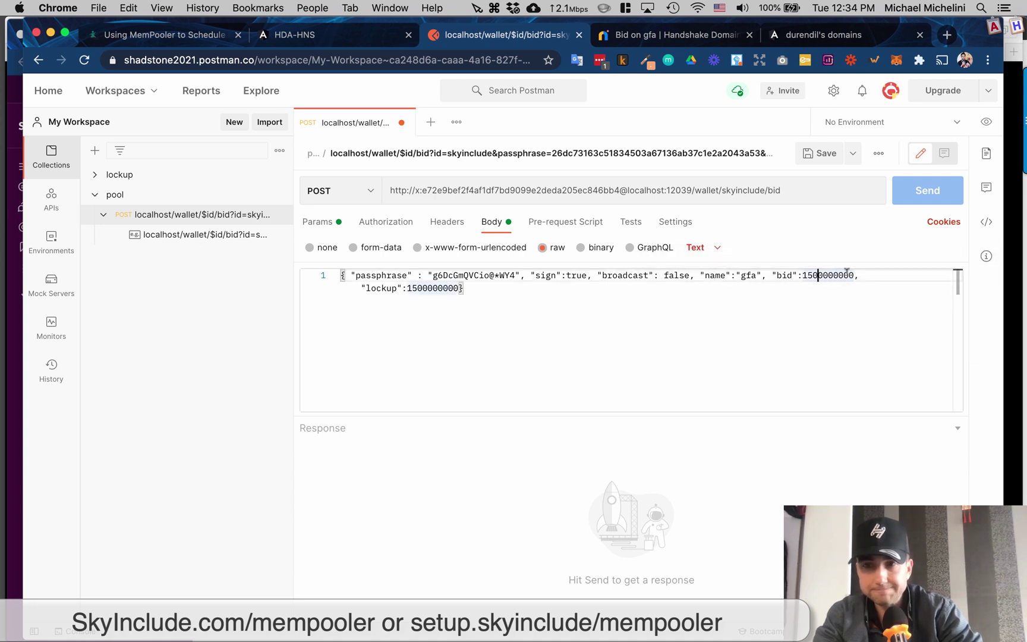
pyautogui.click(834, 275)
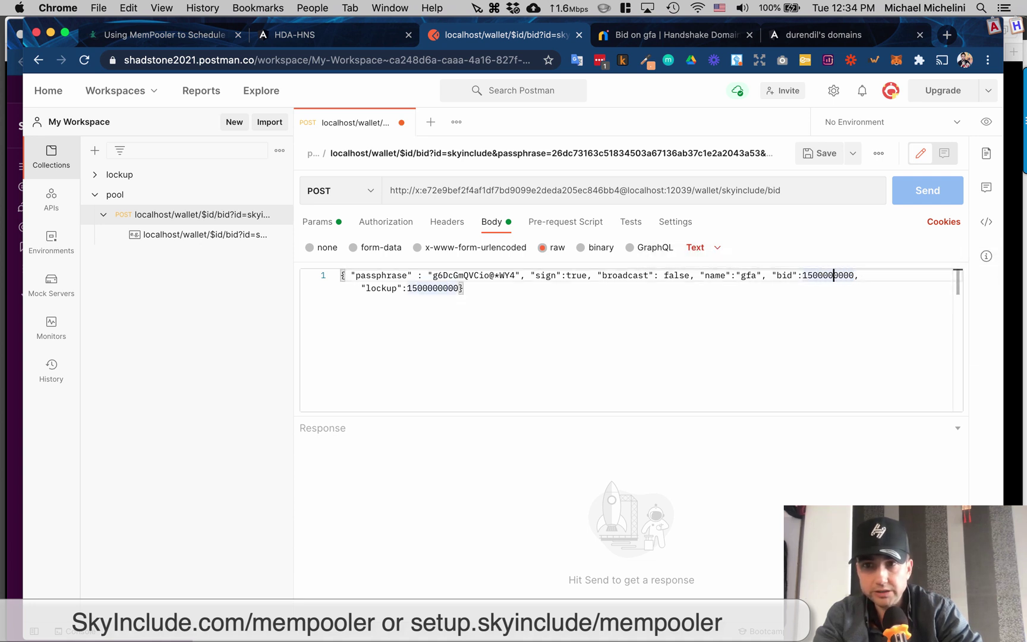
pyautogui.press('Left')
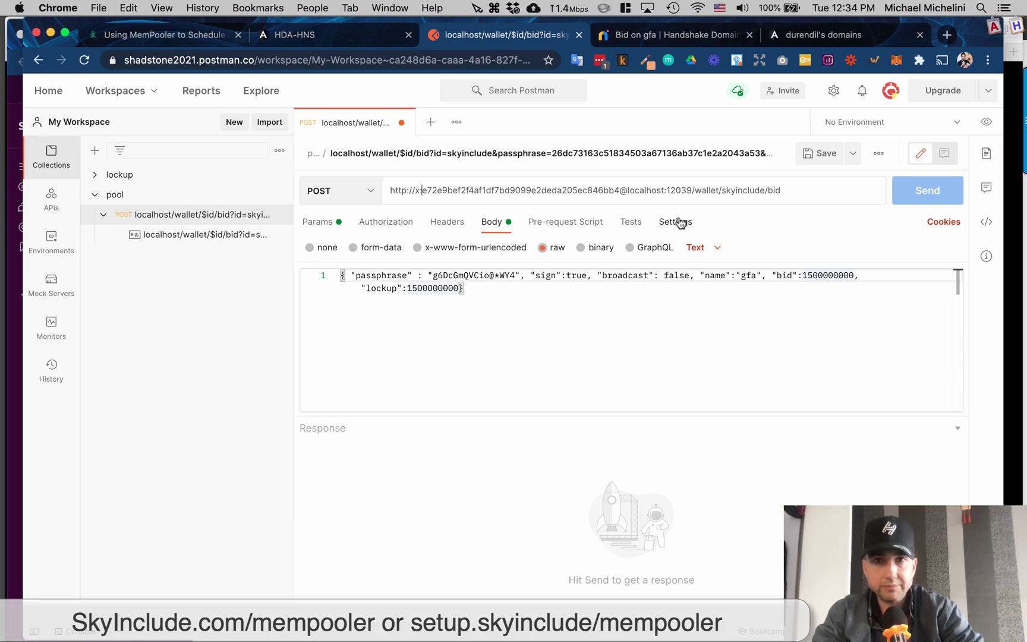
# - Save the gfa bid request in the pool collection
pyautogui.hotkey('alt', 'space')
pyautogui.write('pos')
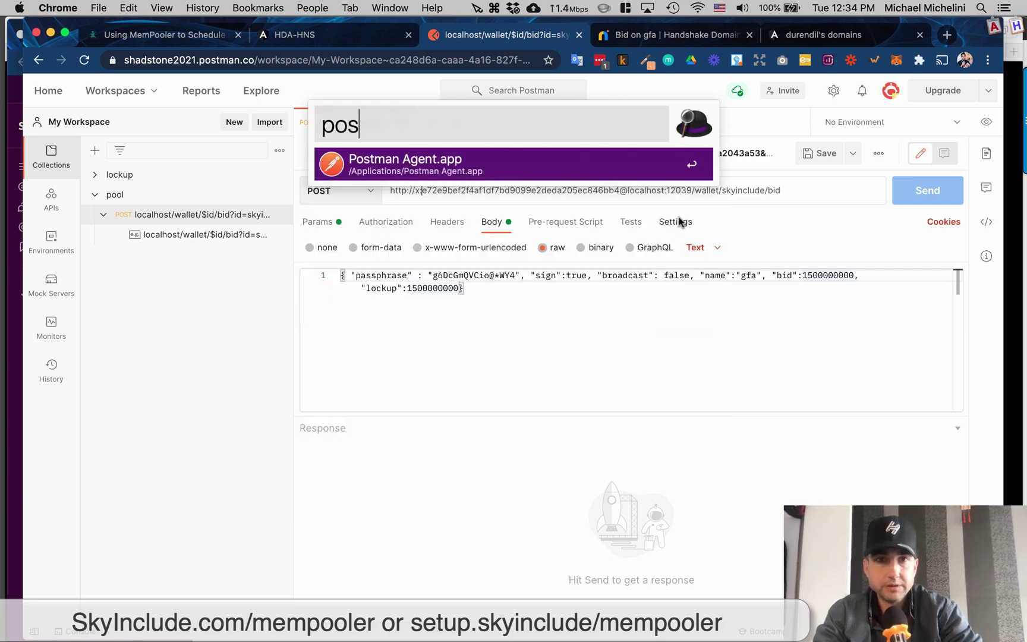
pyautogui.press('Return')
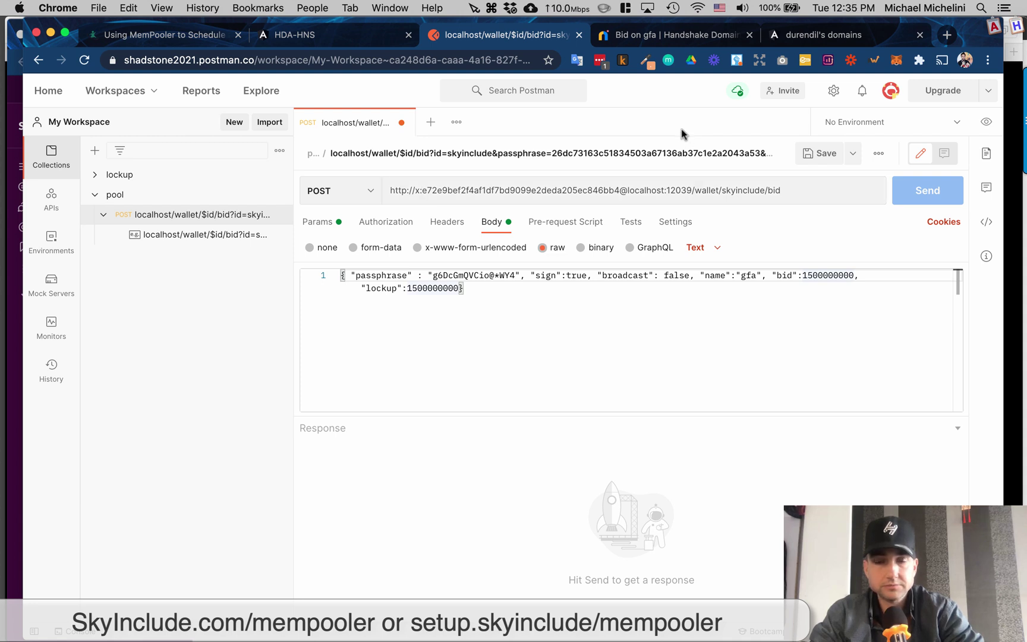
pyautogui.click(819, 154)
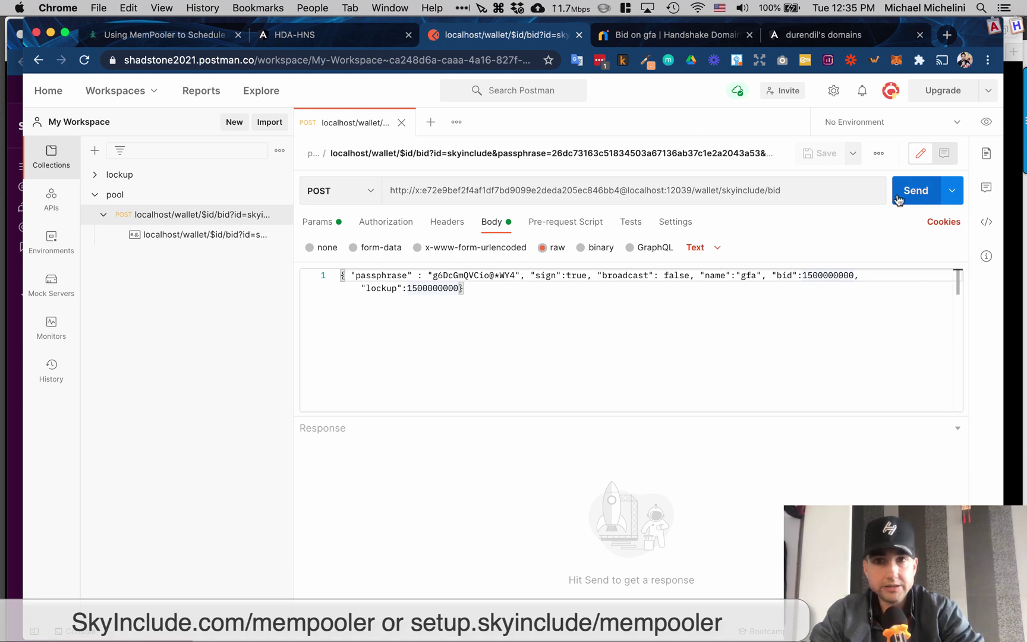
# - Send the gfa bid request, getting 401 Unauthorized, and copy the wallet API key from Bob
pyautogui.click(899, 197)
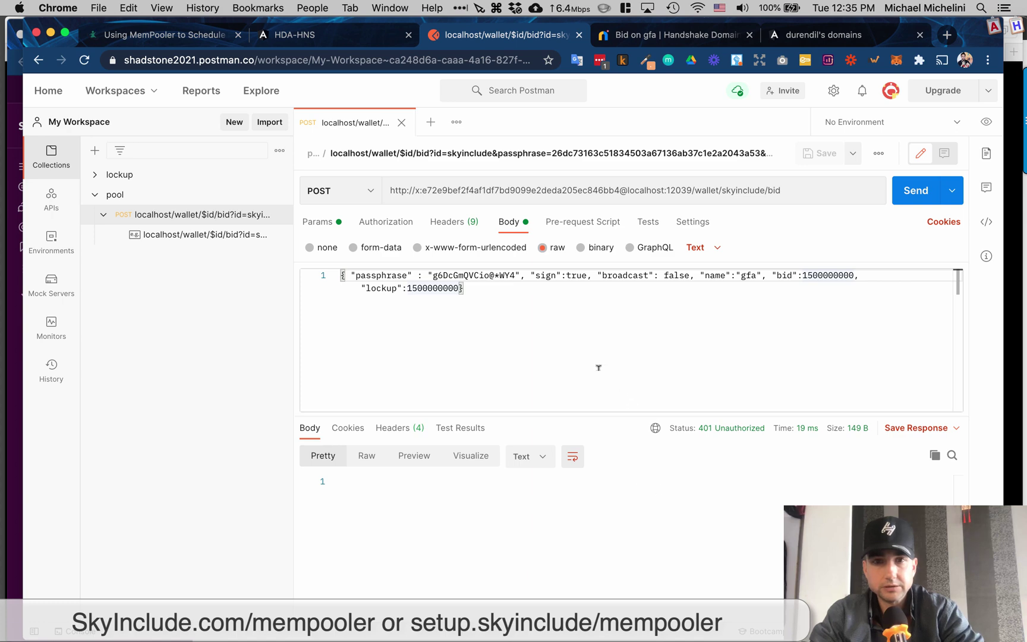
pyautogui.press('super+Tab')
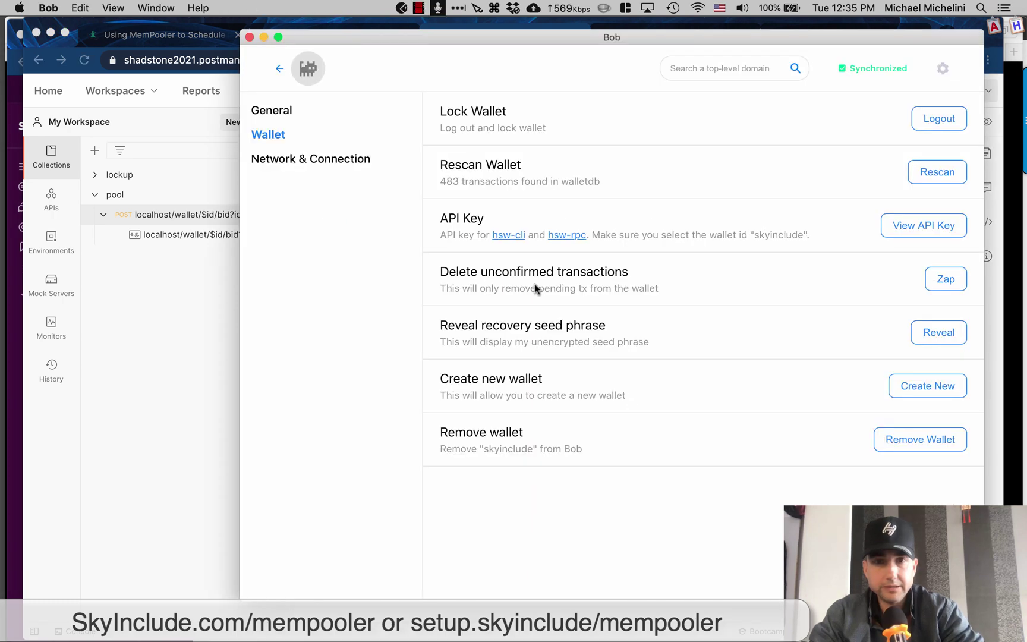
pyautogui.click(910, 225)
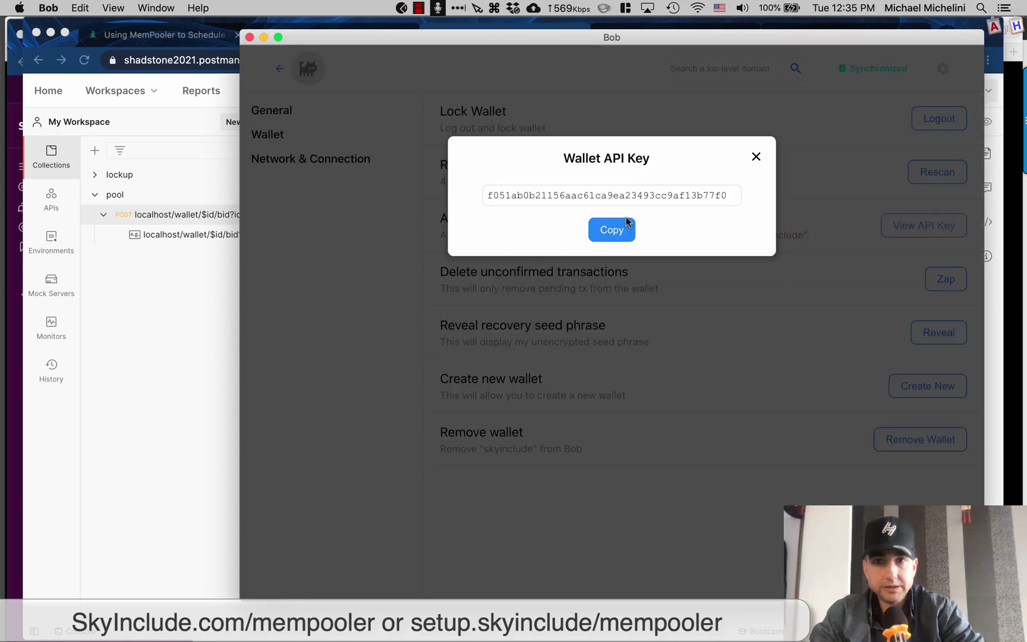
pyautogui.click(613, 229)
pyautogui.press('super+Tab')
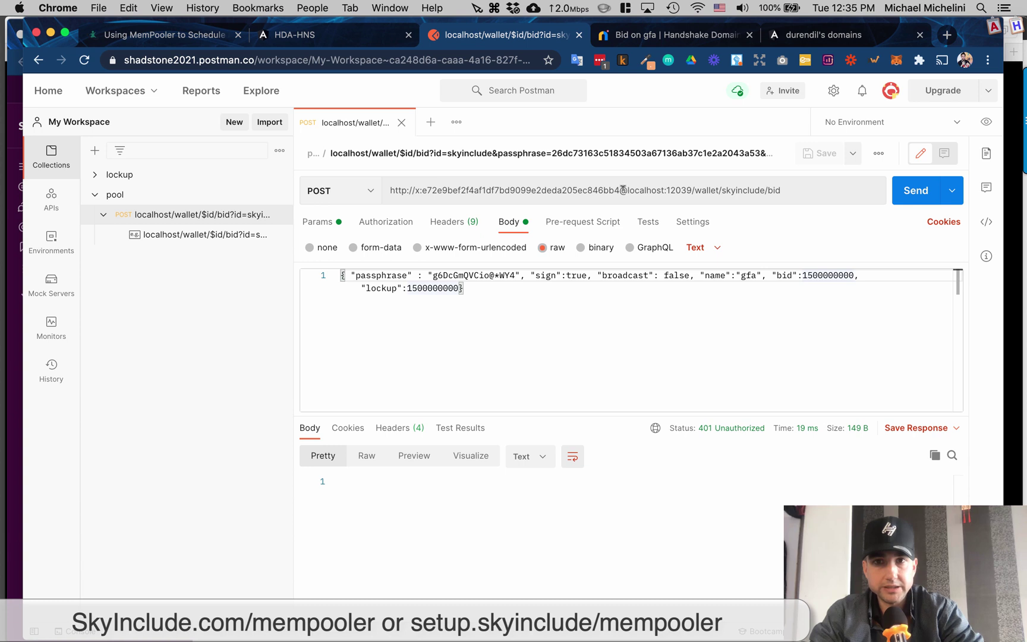
# - Replace the URL's old API key with the copied one and resend, getting 200 OK
pyautogui.moveTo(619, 189); pyautogui.dragTo(428, 177)
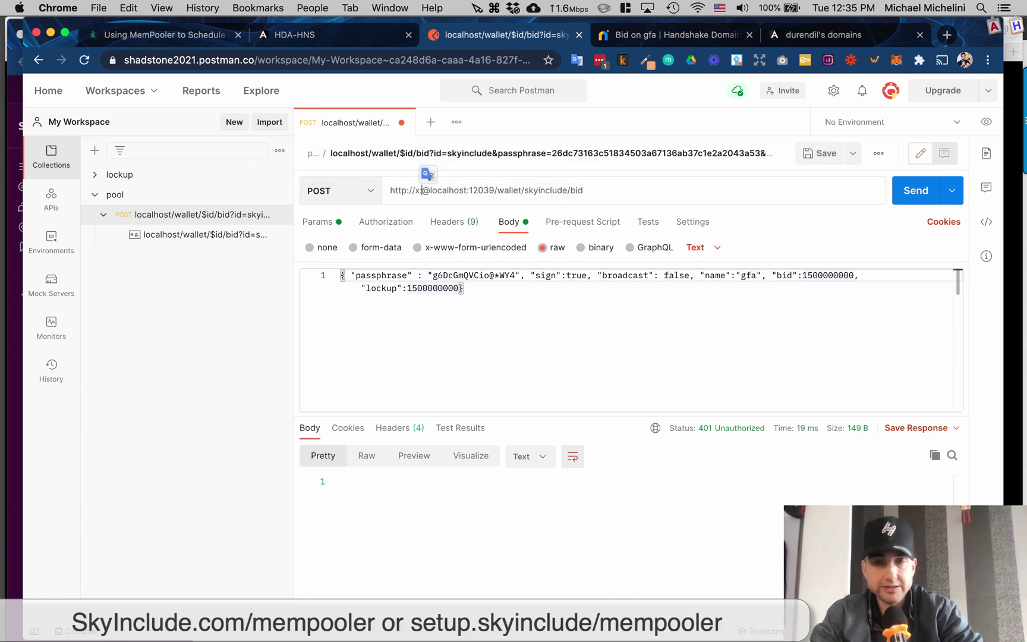
pyautogui.click(915, 192)
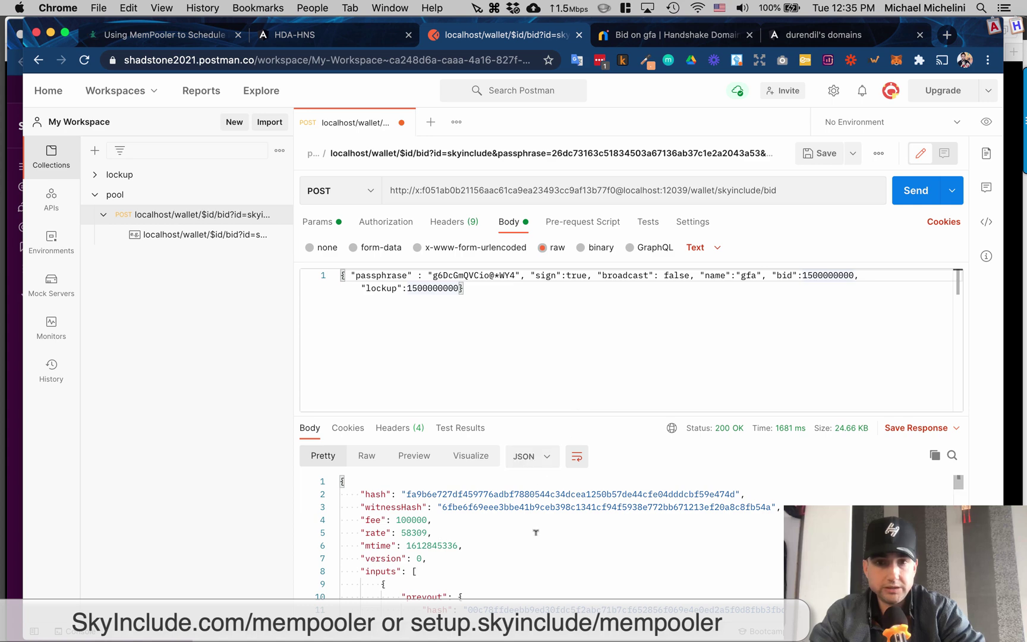
# - Scroll the 24.66 KB signed-transaction response down to its hex value and select it
pyautogui.scroll(-20, 535, 532)
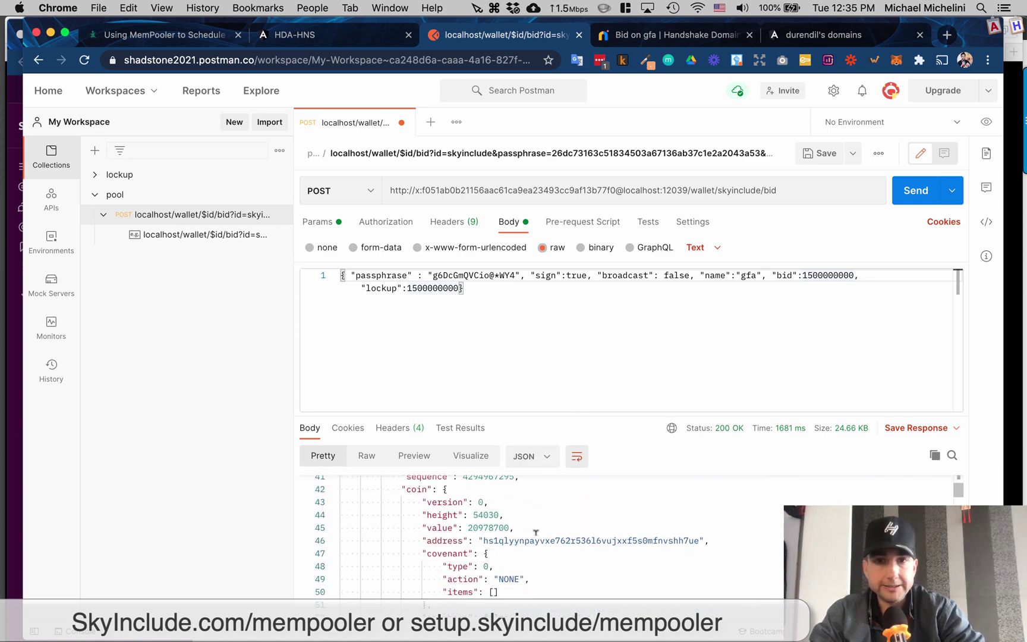
pyautogui.scroll(-20, 536, 532)
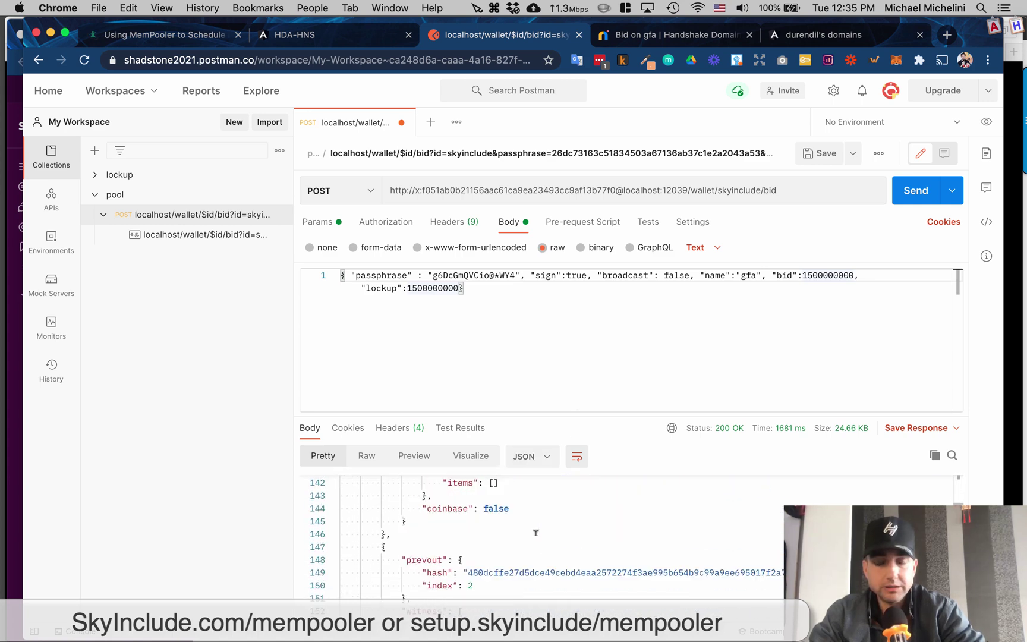
pyautogui.scroll(-20, 535, 533)
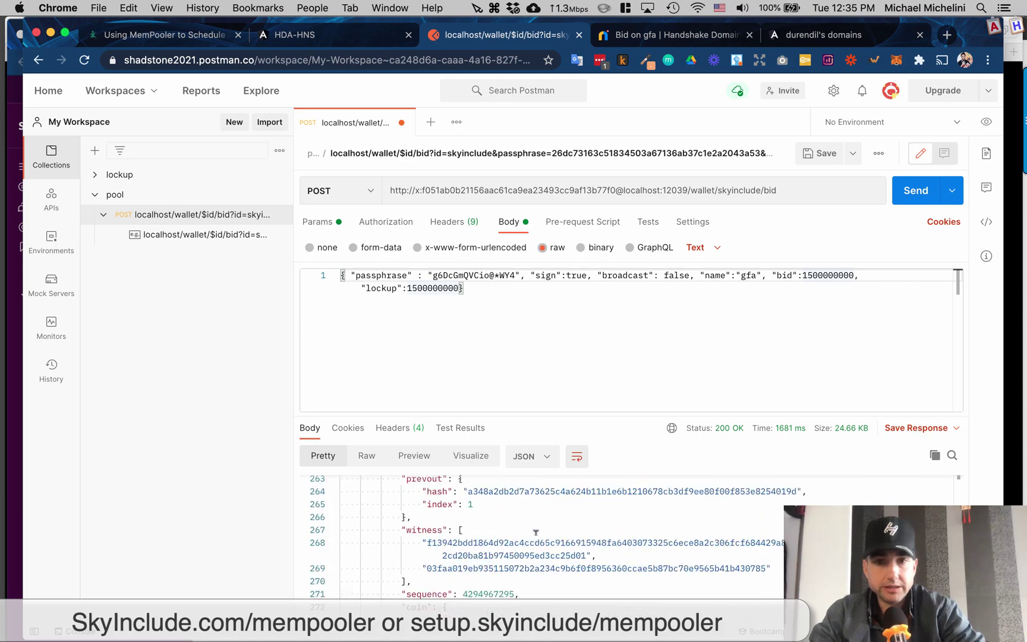
pyautogui.scroll(-20, 535, 532)
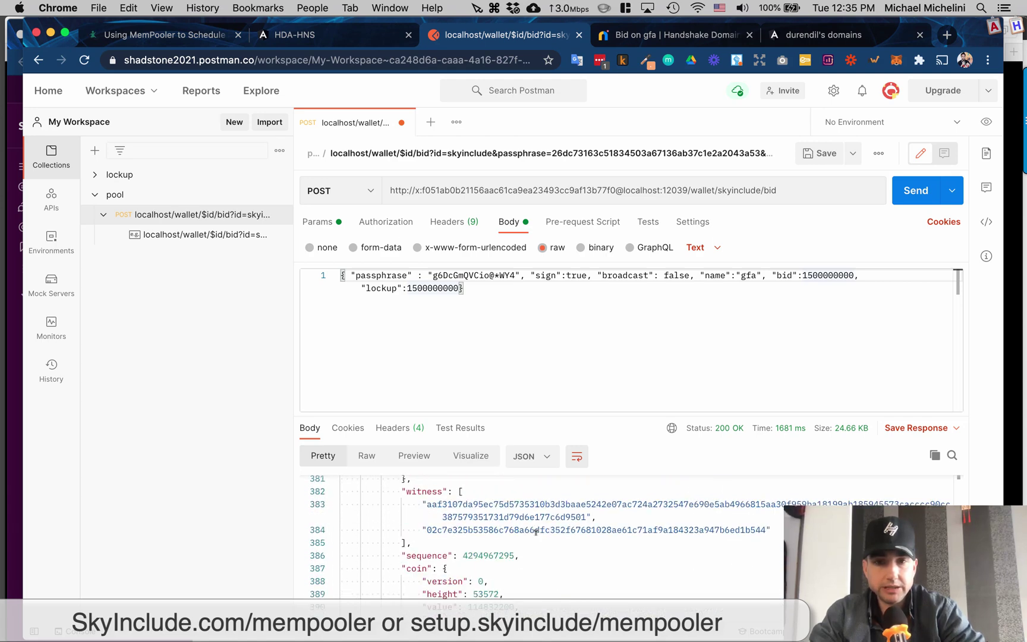
pyautogui.scroll(-20, 536, 533)
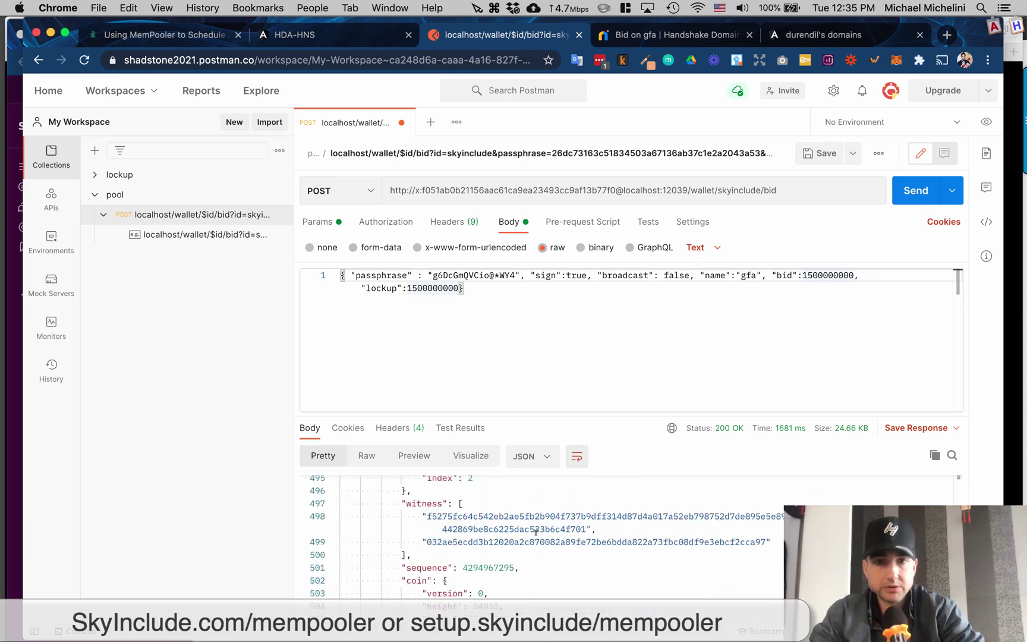
pyautogui.scroll(-20, 535, 533)
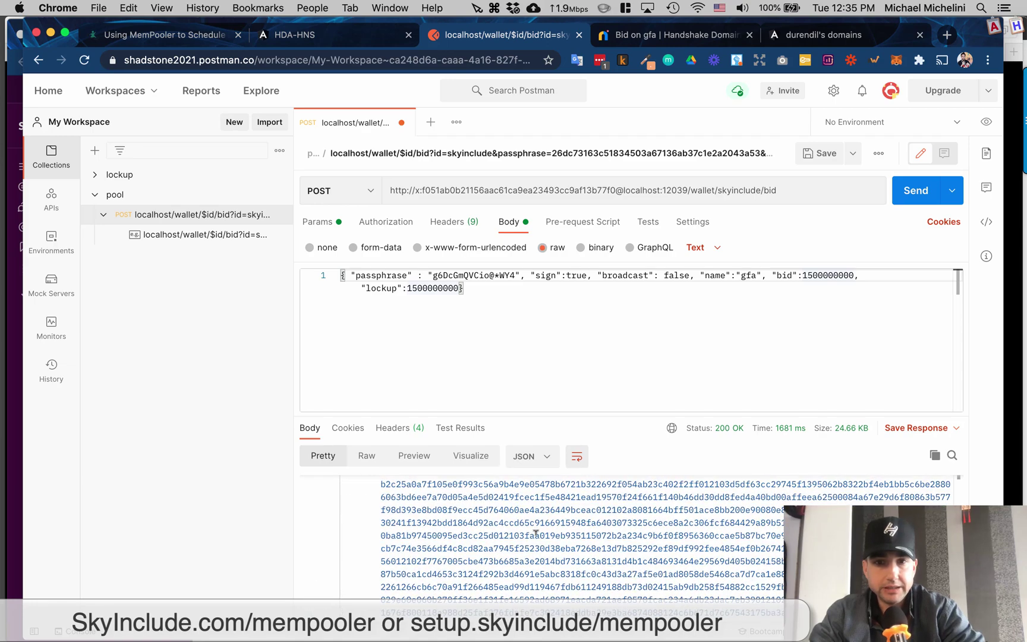
pyautogui.scroll(-20, 536, 533)
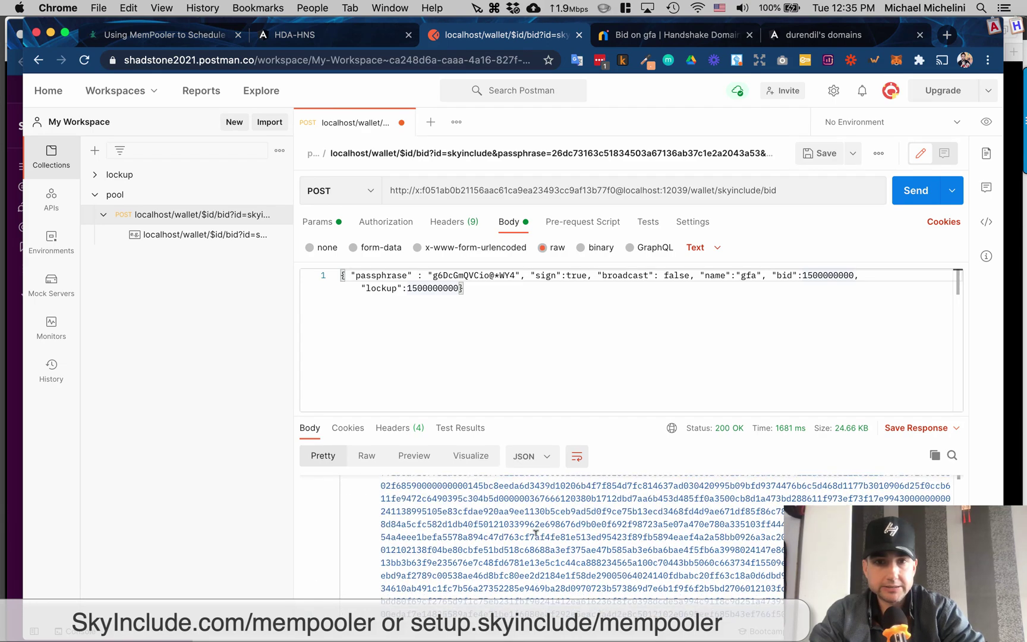
pyautogui.scroll(-20, 536, 533)
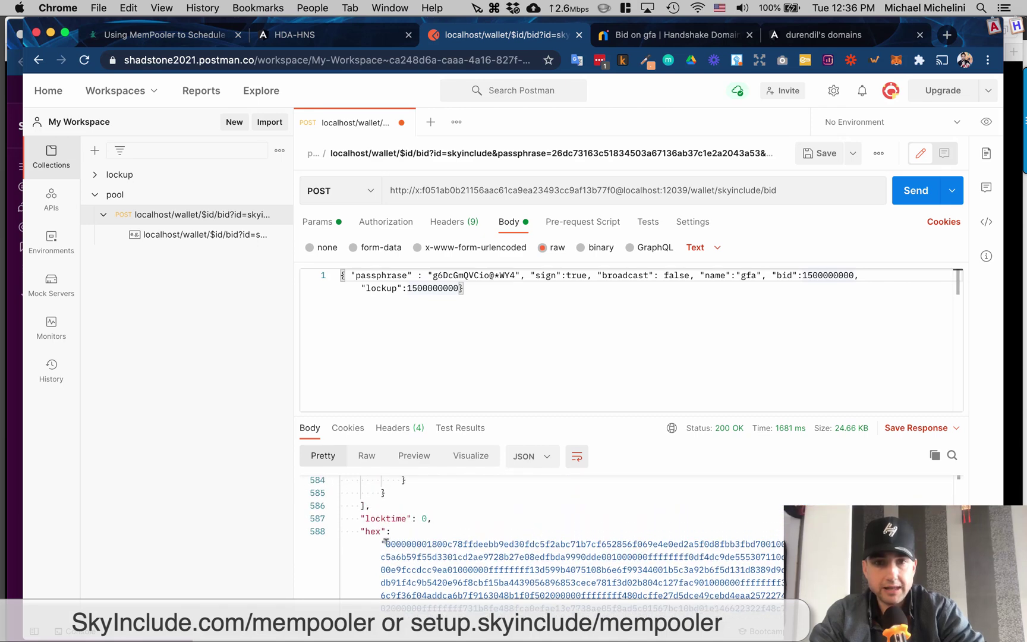
pyautogui.moveTo(387, 542); pyautogui.dragTo(762, 597)
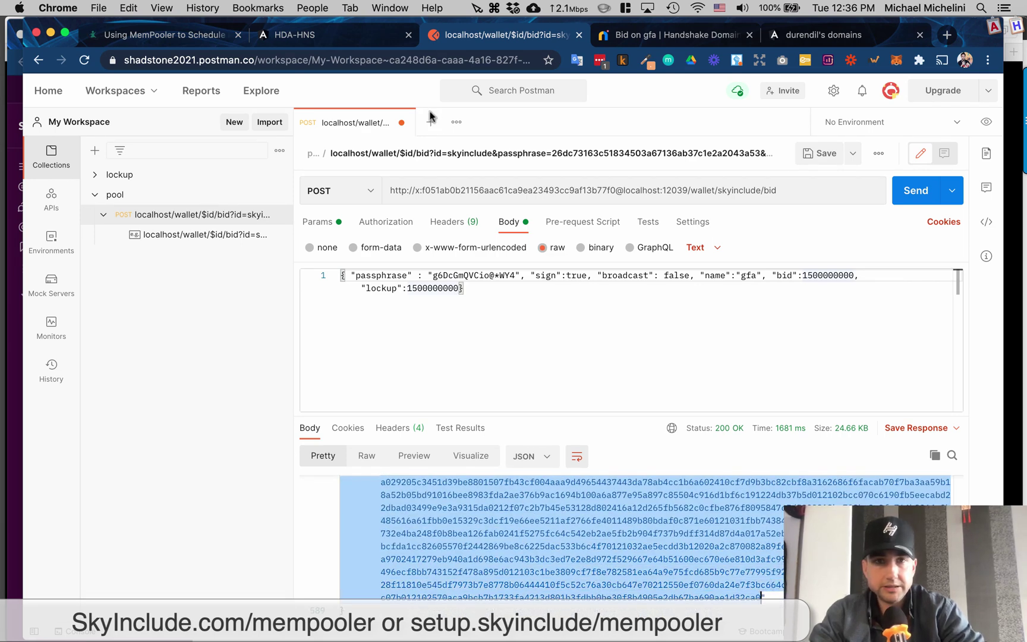
# - Paste the signed bid hex into Mempooler's transaction data for block 54144, then bring up Namebase's gfa page
pyautogui.click(315, 34)
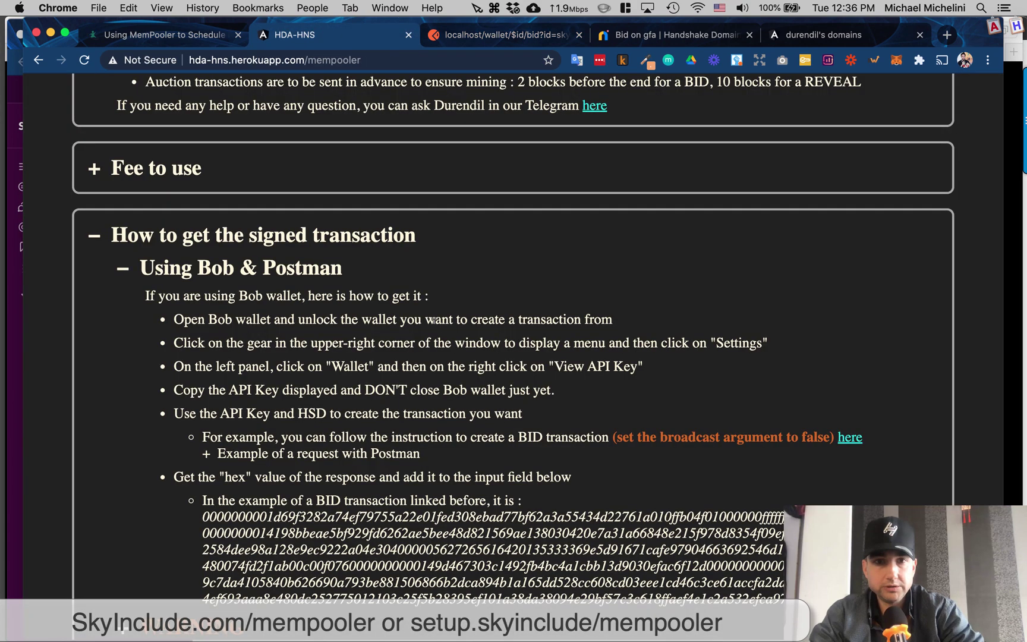
pyautogui.scroll(-7, 433, 321)
pyautogui.click(397, 581)
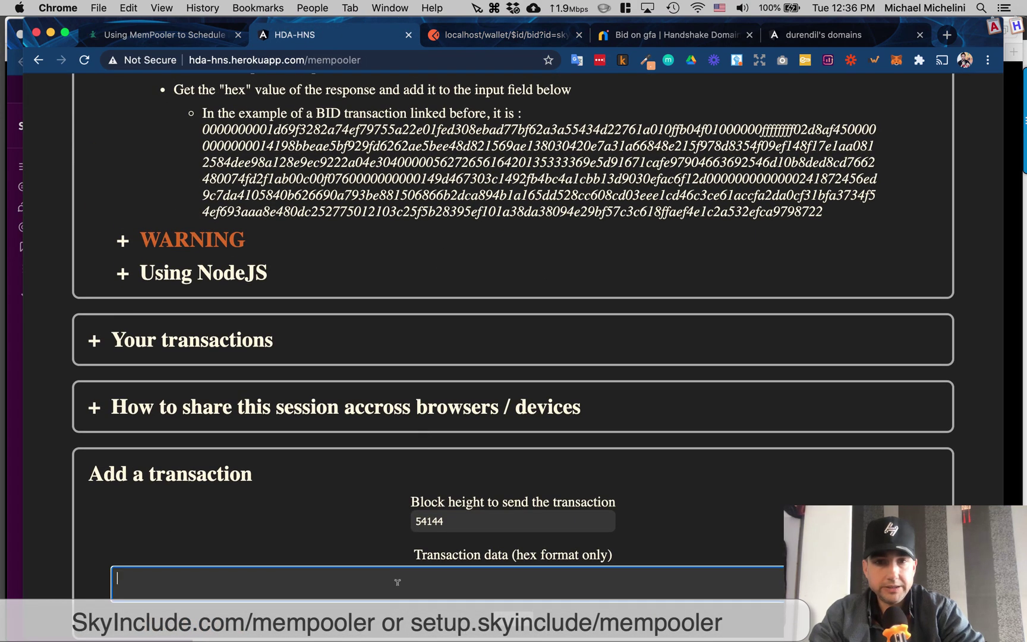
pyautogui.press('super+v')
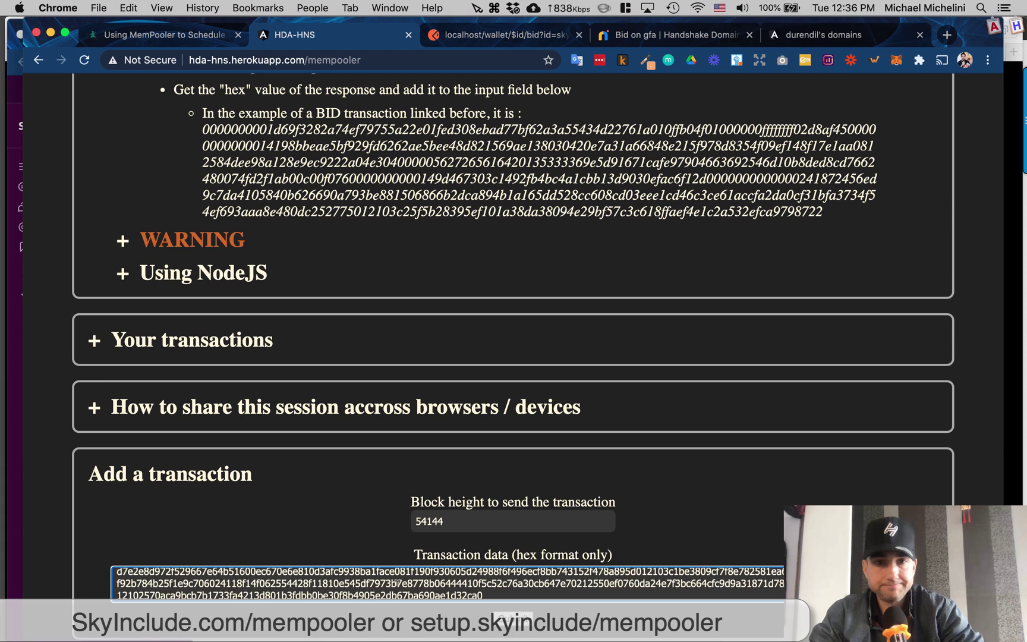
pyautogui.click(620, 37)
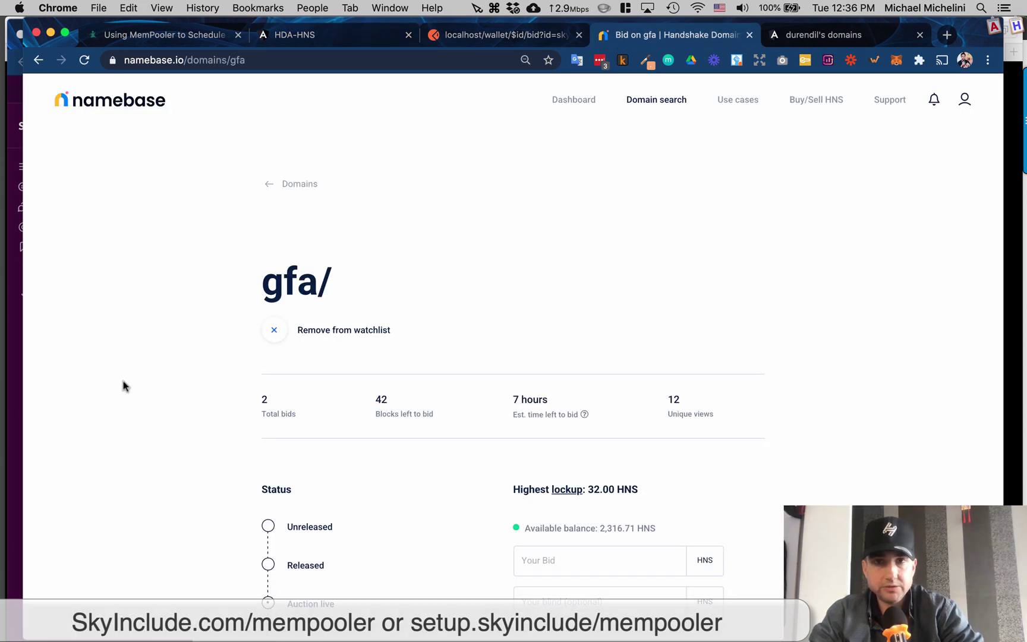
# - Confirm on Namebase that gfa's last block to send a bid is 54184, then return to Mempooler's block height field
pyautogui.scroll(-10, 123, 386)
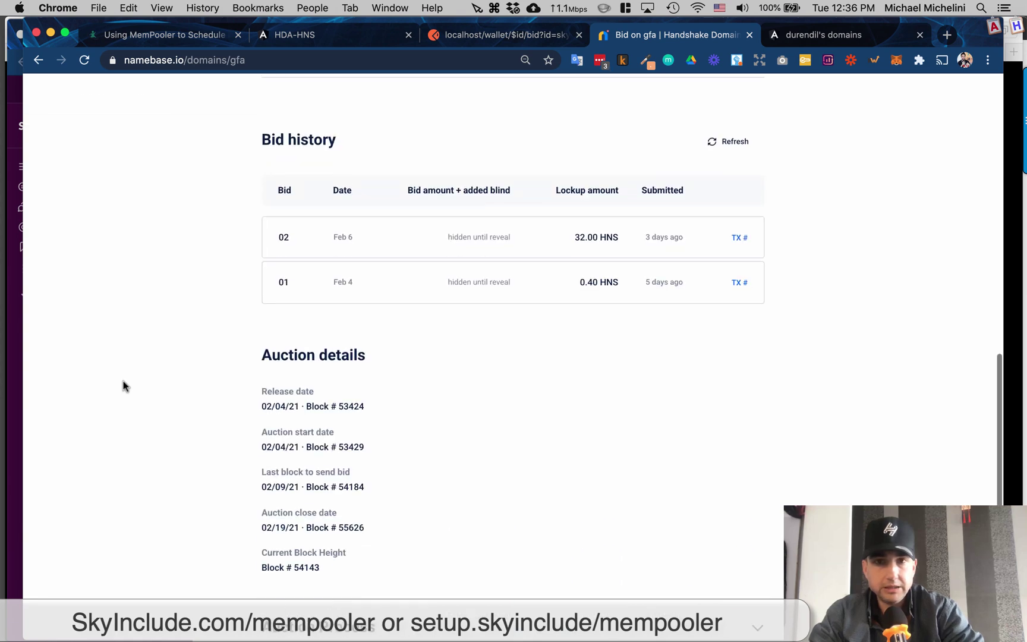
pyautogui.scroll(-1, 123, 387)
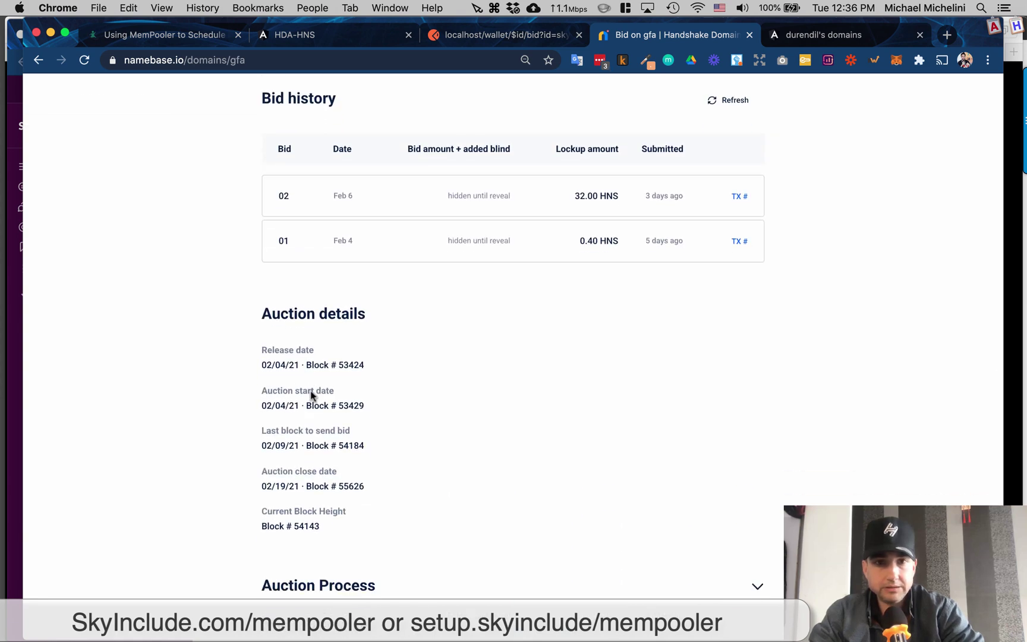
pyautogui.doubleClick(345, 445)
pyautogui.press('super+c')
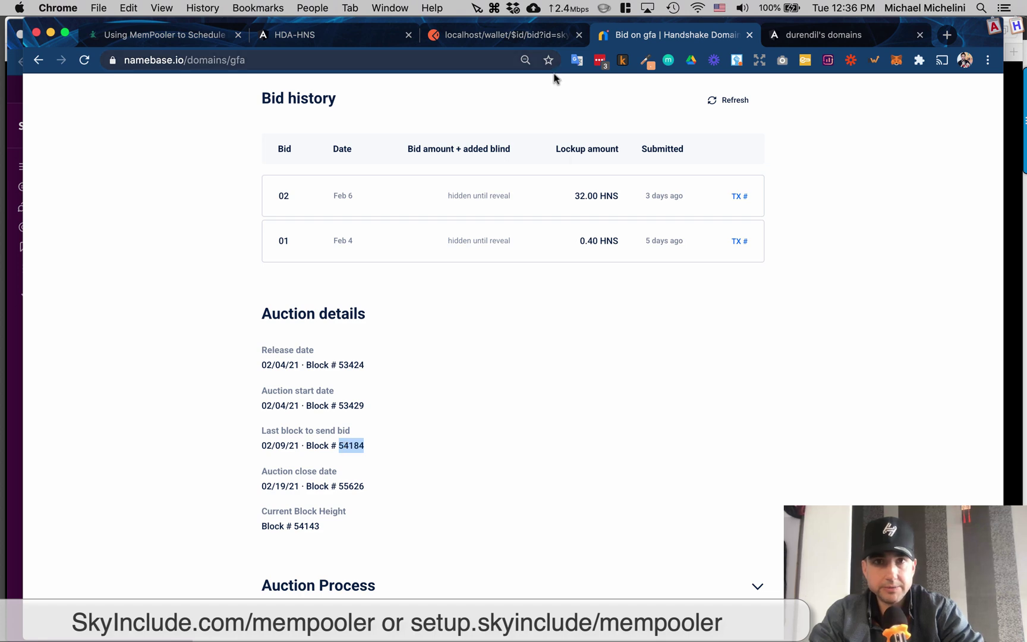
pyautogui.click(364, 41)
pyautogui.click(450, 521)
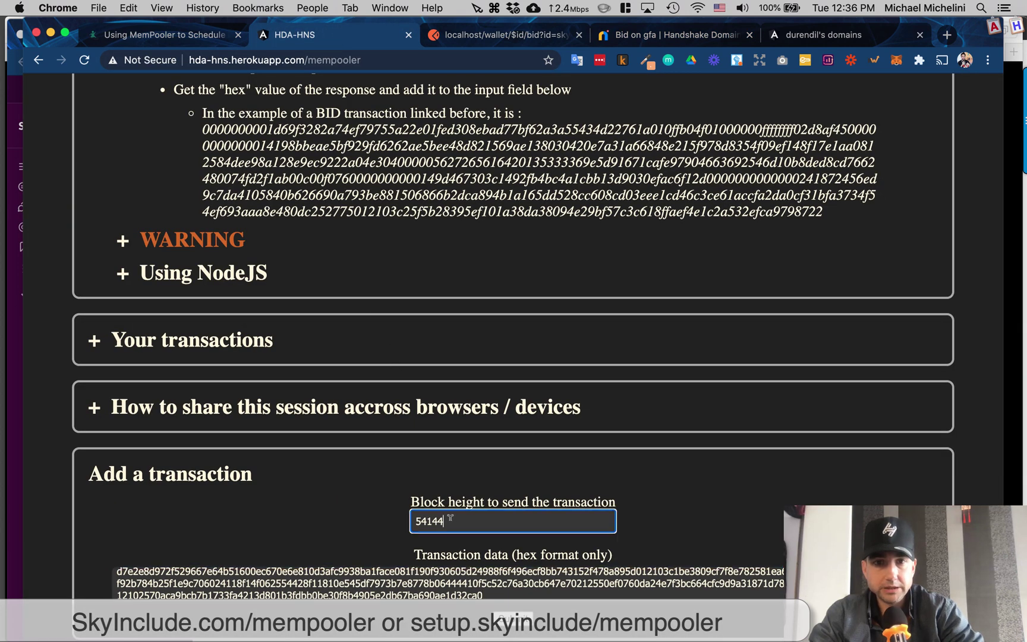
# - Change the block height from 54144 to 54182 and submit the transaction for scheduling
pyautogui.doubleClick(450, 519)
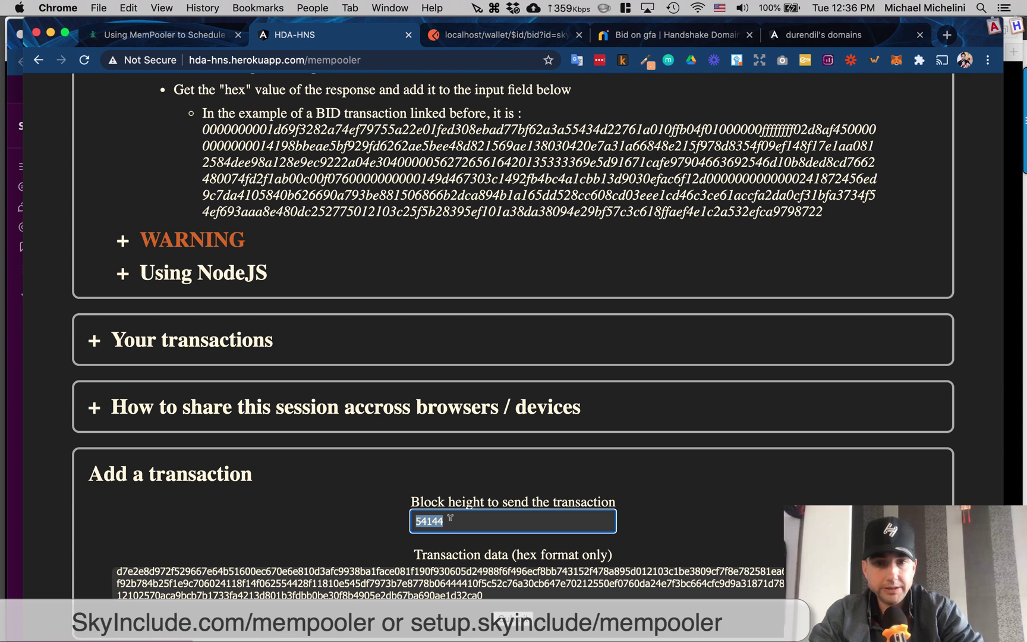
pyautogui.press('super+v')
pyautogui.press('BackSpace')
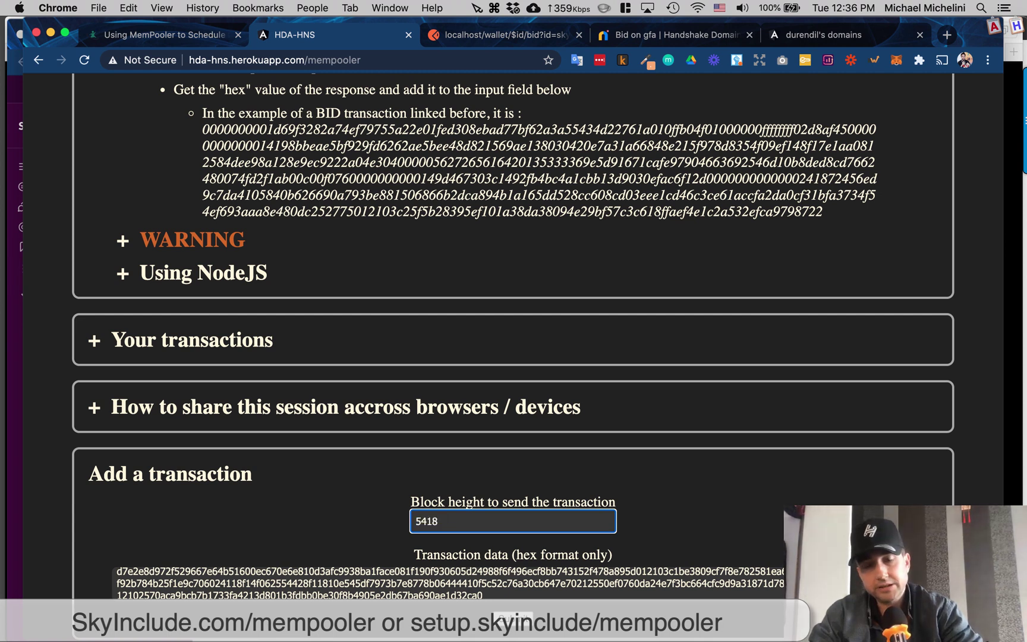
pyautogui.write('2')
pyautogui.click(367, 522)
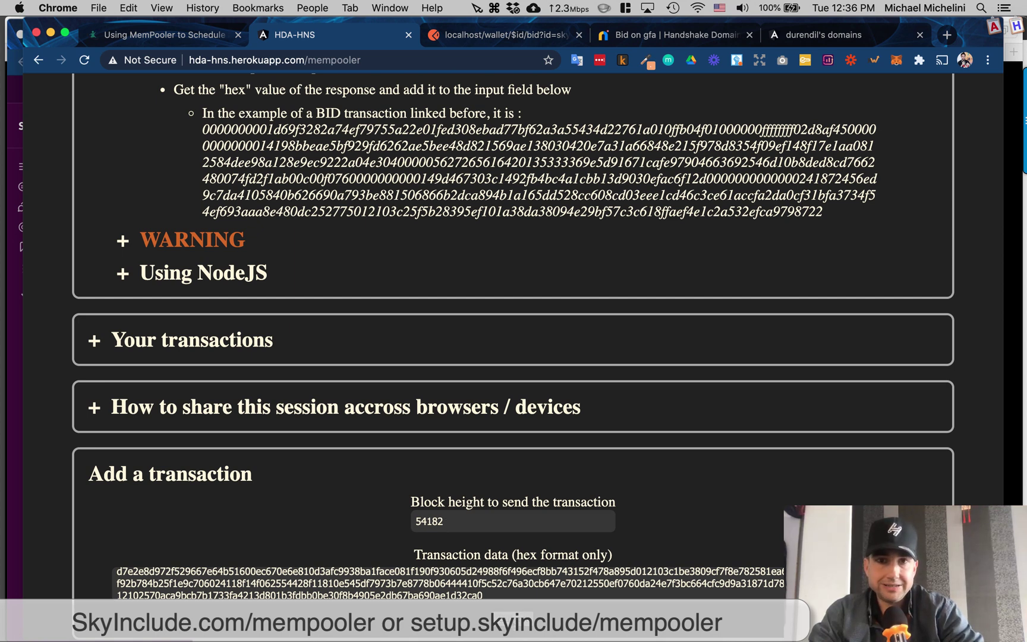
pyautogui.click(513, 620)
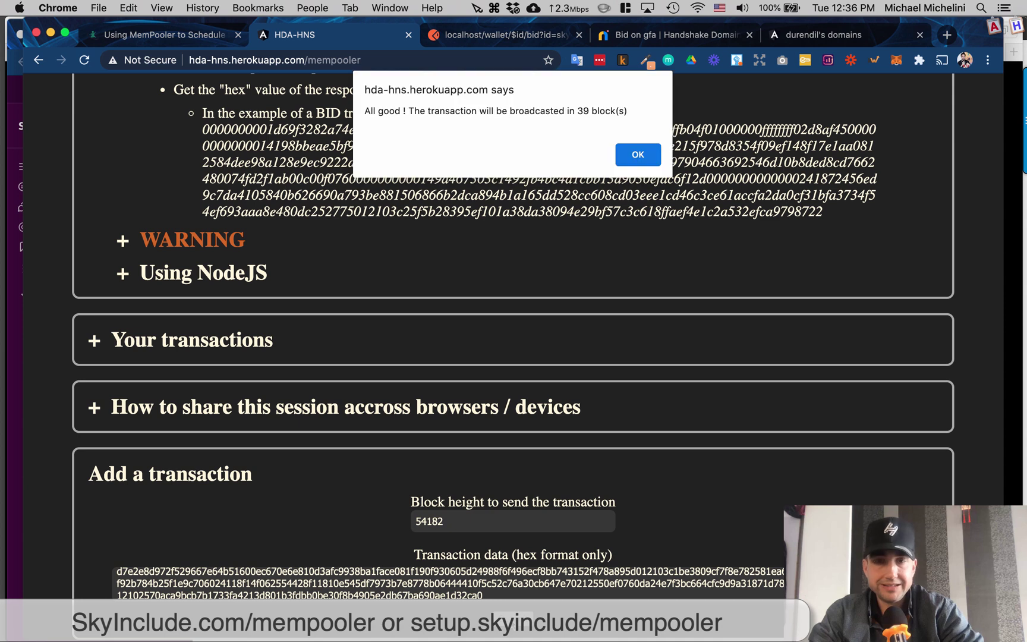
# - Dismiss the scheduling alert and open the gfa BID transaction scheduled at height 54182 under Your transactions
pyautogui.click(638, 155)
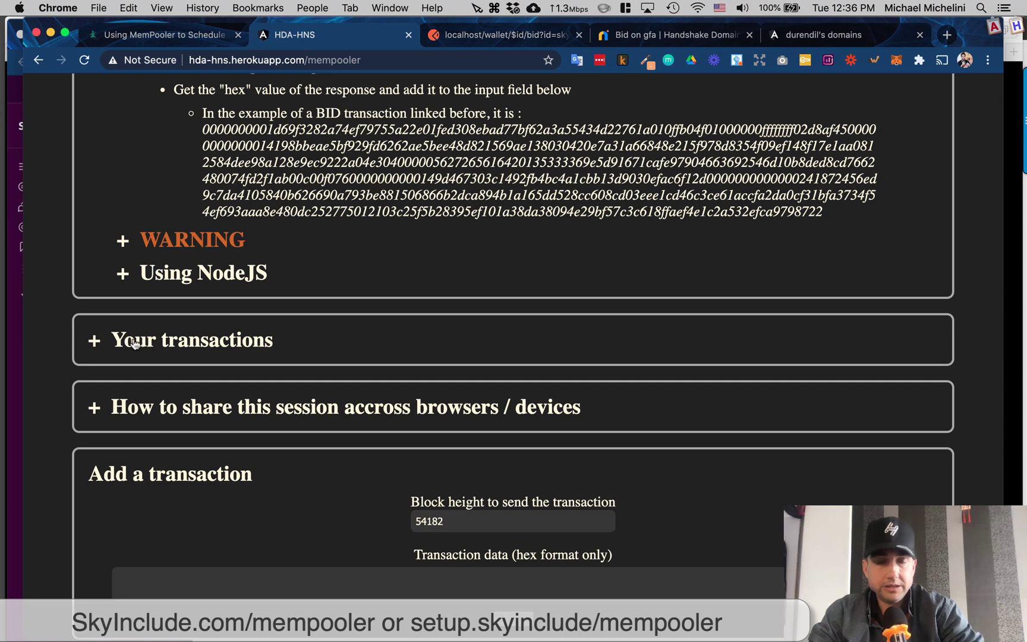
pyautogui.click(135, 342)
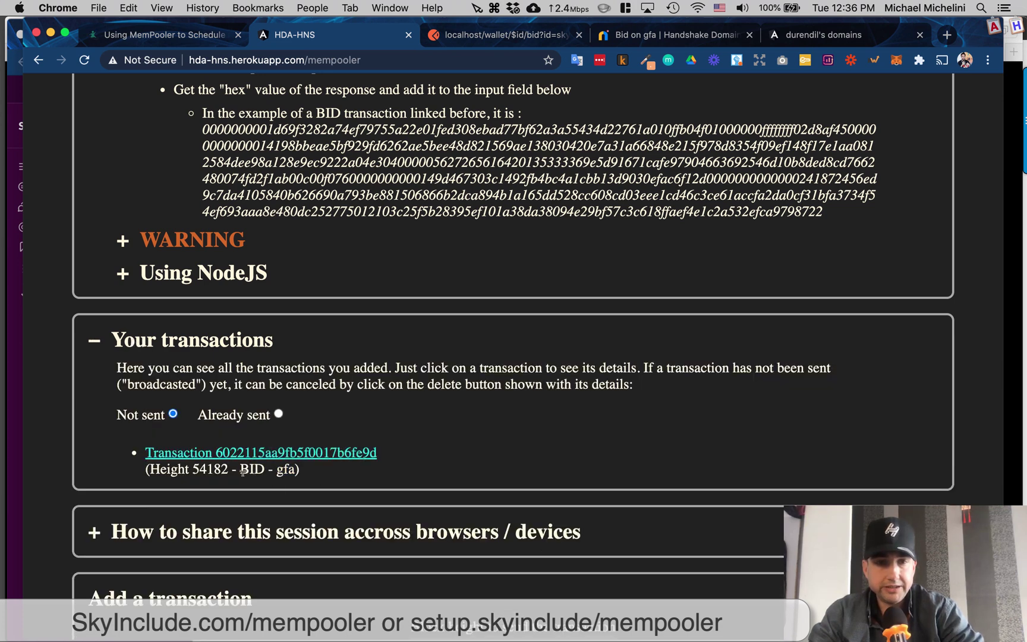
pyautogui.click(206, 459)
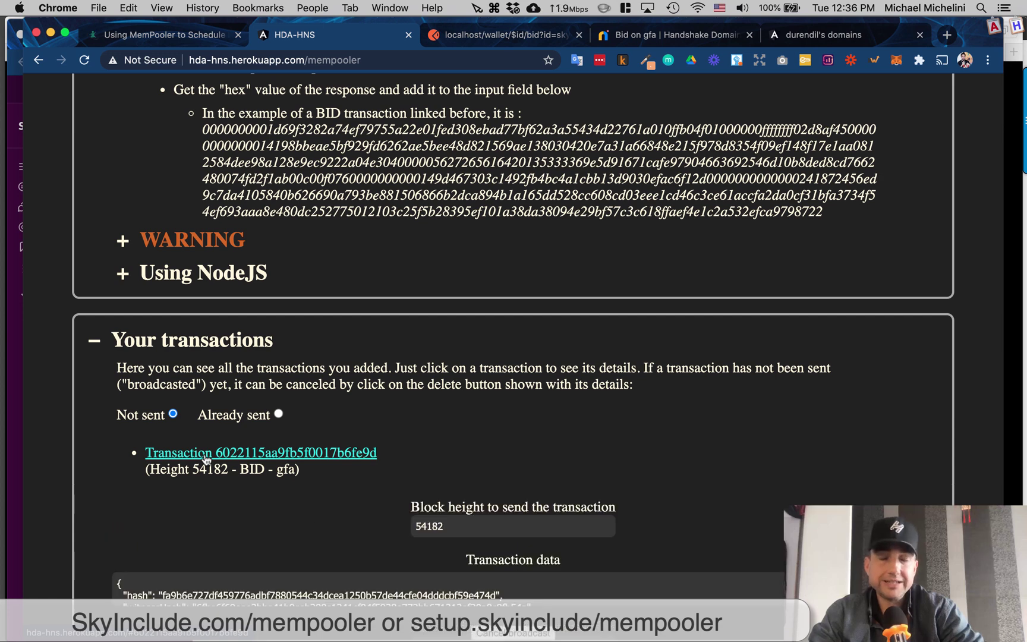
pyautogui.scroll(-1, 357, 460)
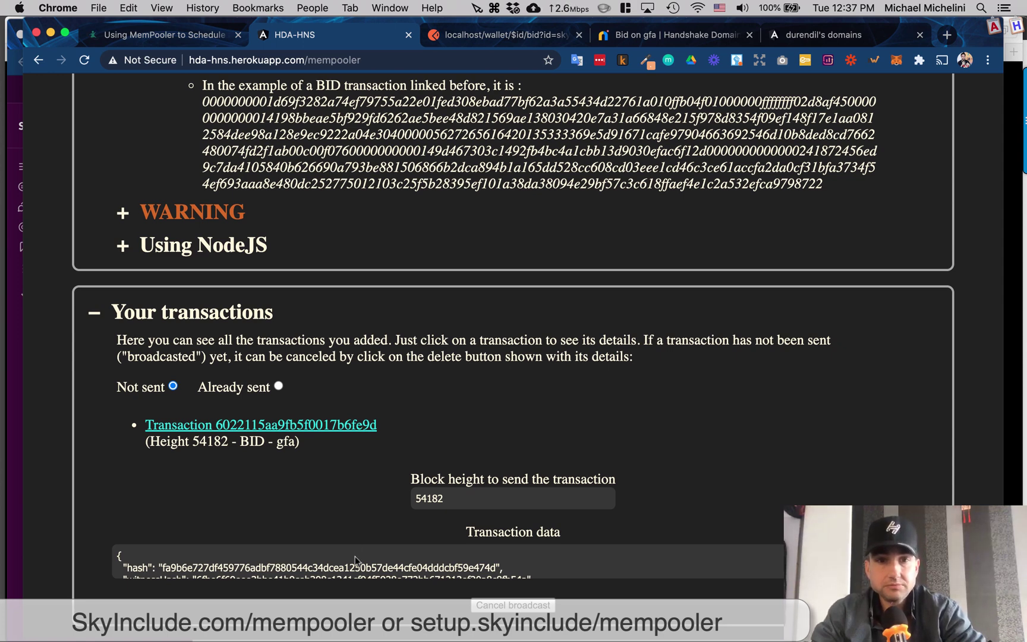
# - Scroll the decoded transaction data JSON down to the gfa bid's prevout hash and index 1
pyautogui.scroll(-5, 355, 559)
pyautogui.scroll(-3, 355, 559)
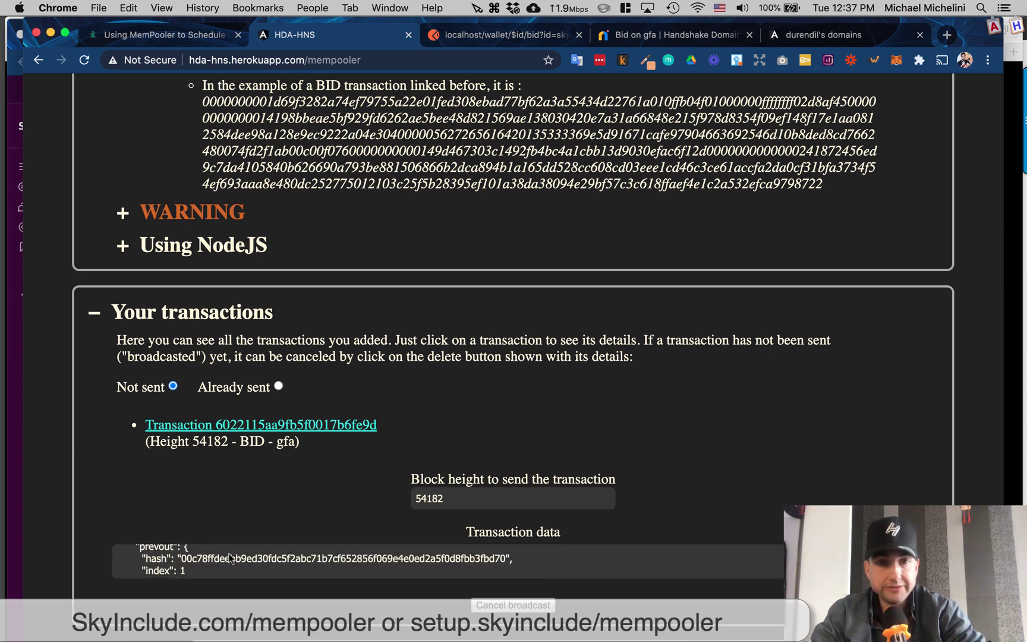
pyautogui.doubleClick(236, 559)
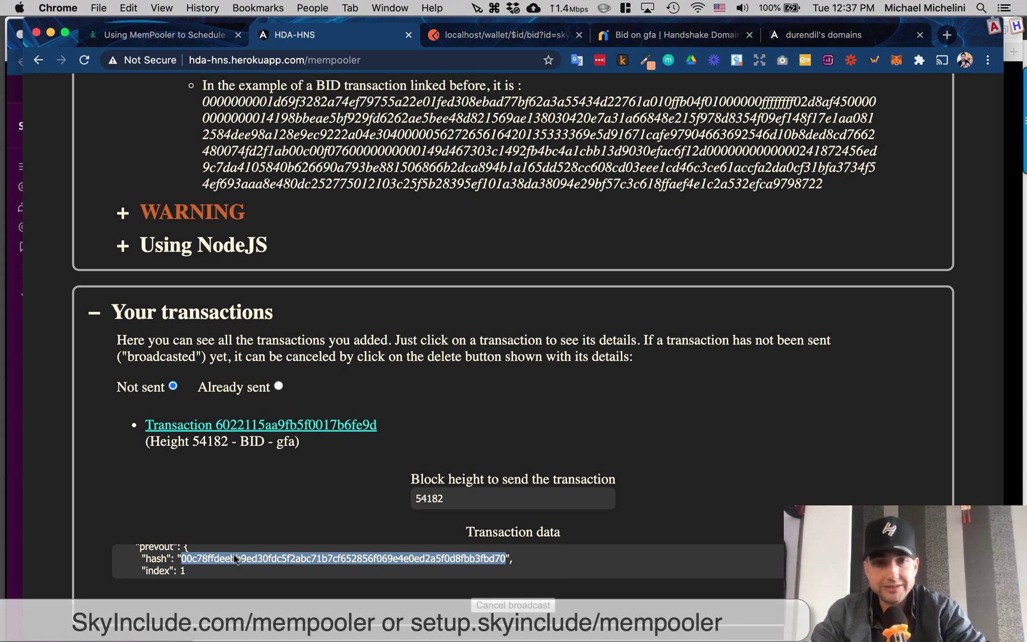
pyautogui.click(247, 520)
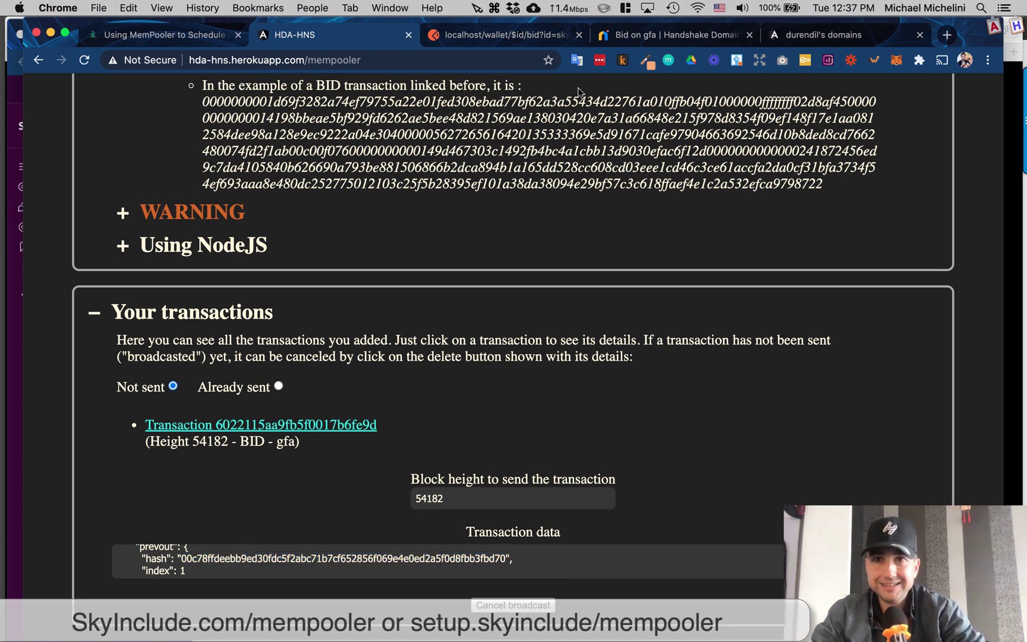
# - Open the lockup collection's New Request in Postman and confirm its PUT method and wallet locked-endpoint URL
pyautogui.click(471, 30)
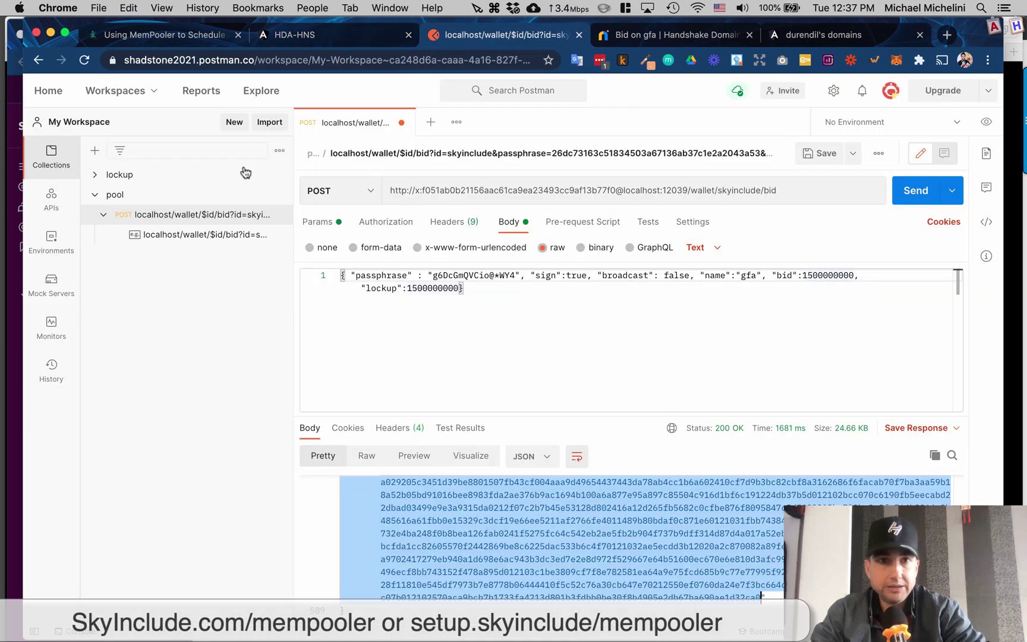
pyautogui.click(125, 174)
pyautogui.click(95, 175)
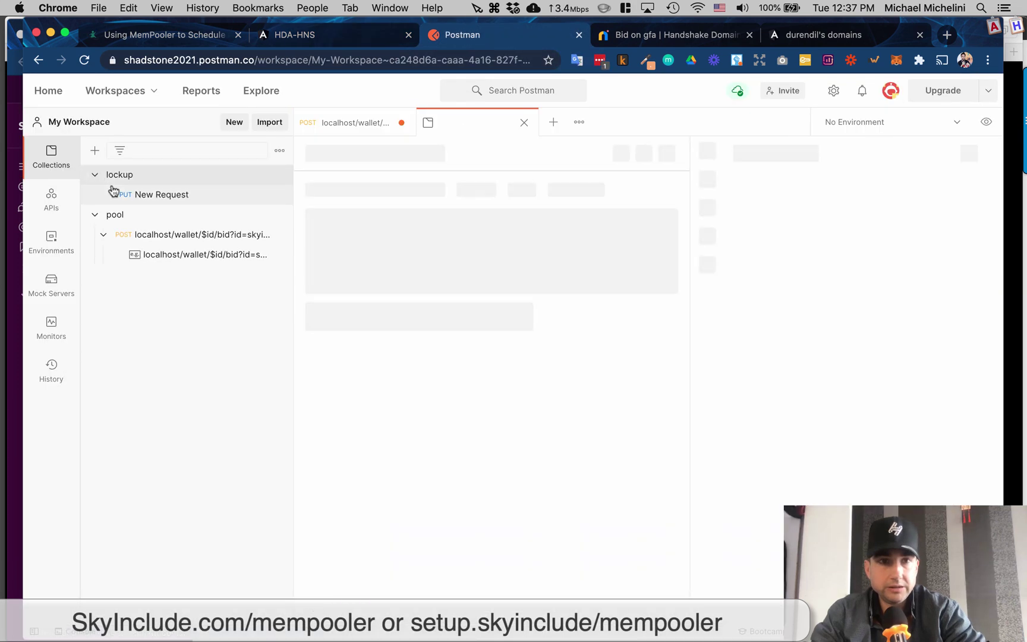
pyautogui.click(153, 197)
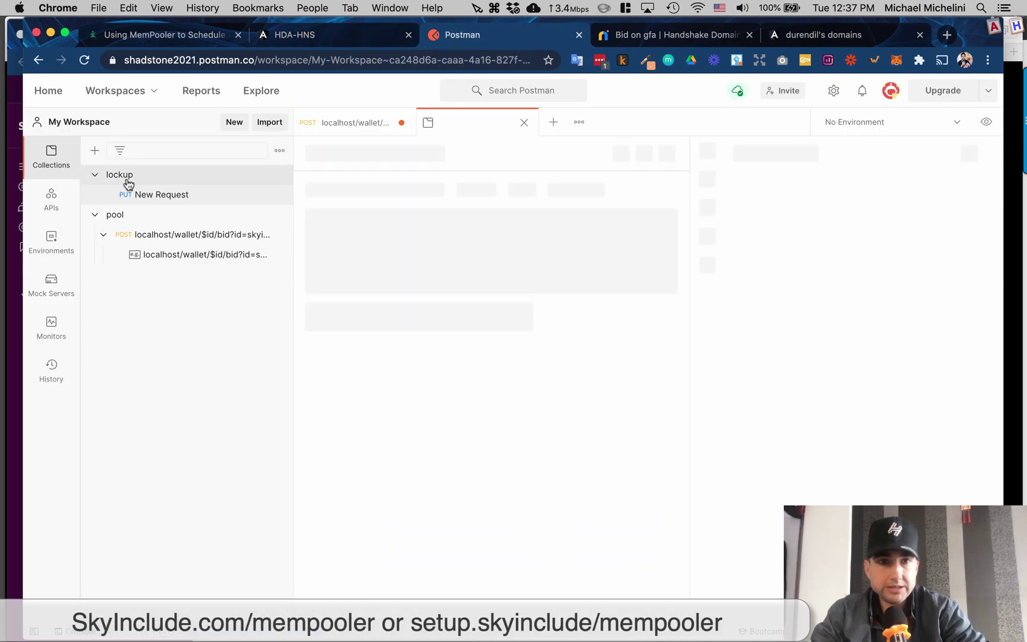
pyautogui.click(167, 198)
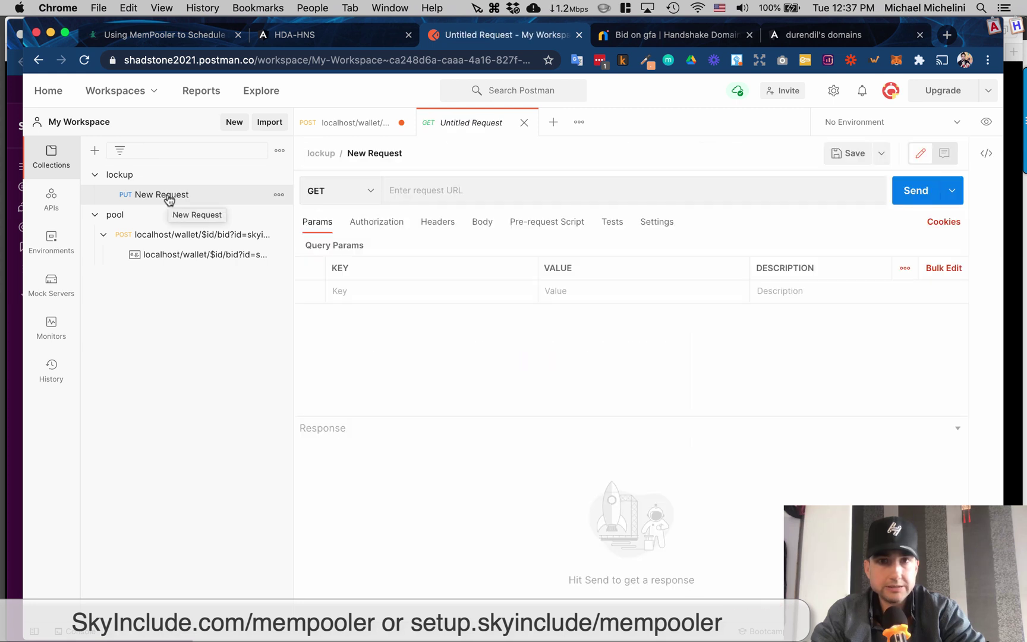
pyautogui.click(324, 189)
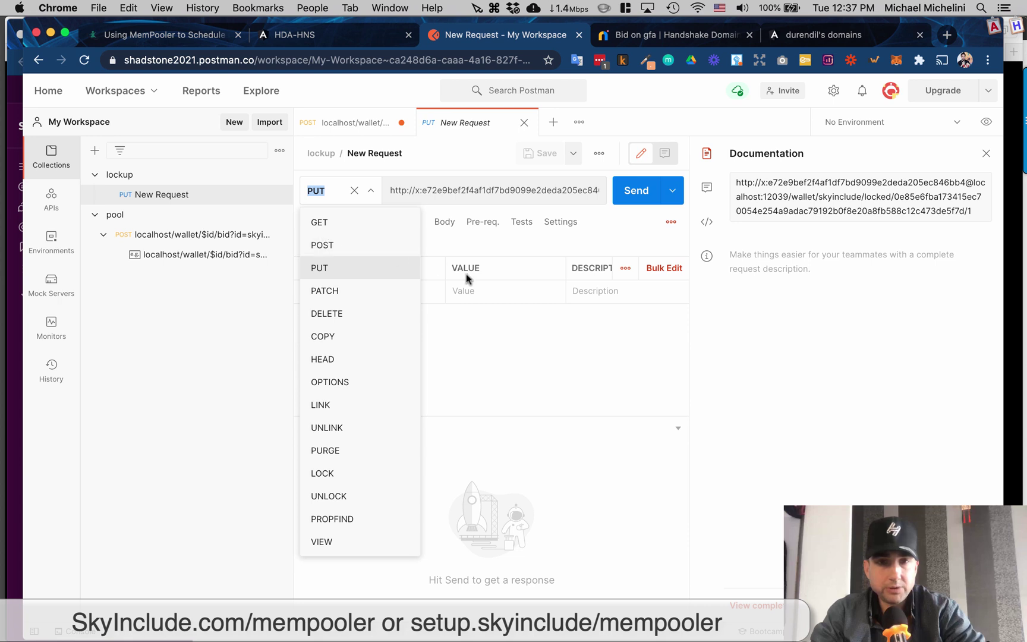
pyautogui.click(497, 344)
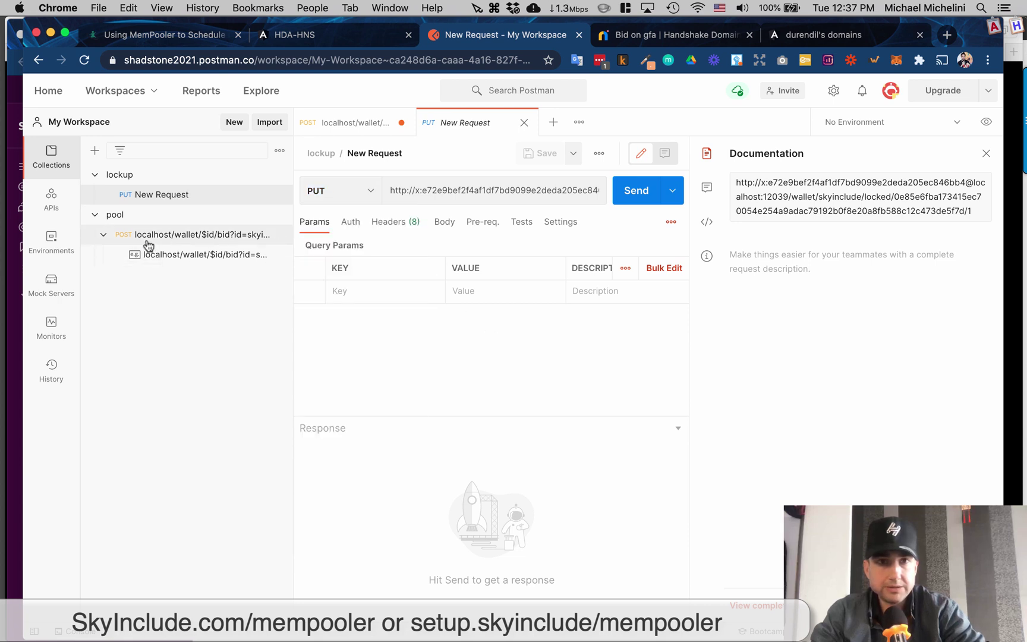
pyautogui.click(440, 189)
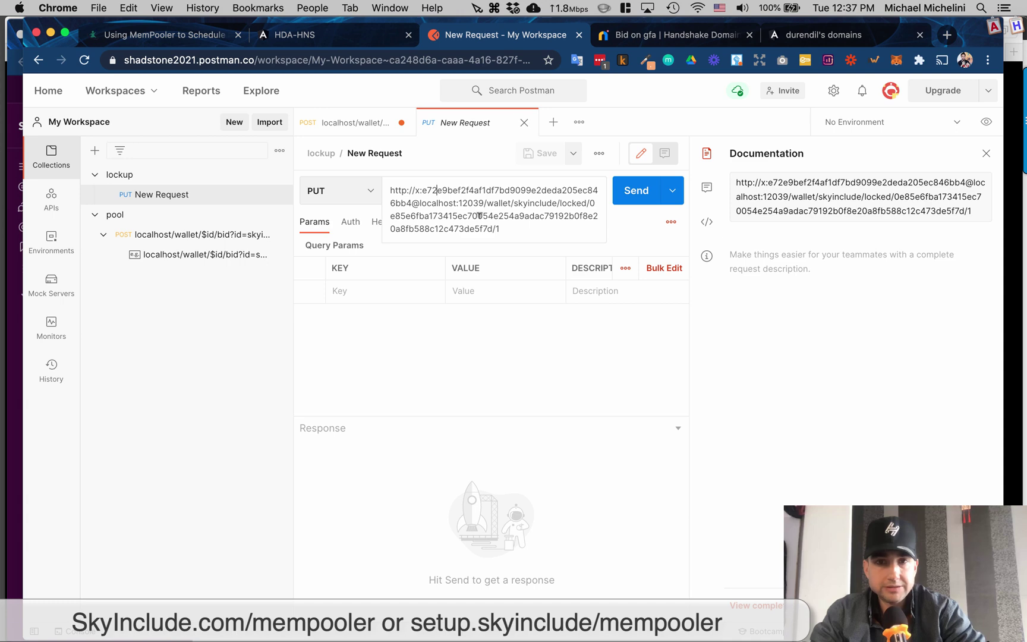
pyautogui.click(164, 35)
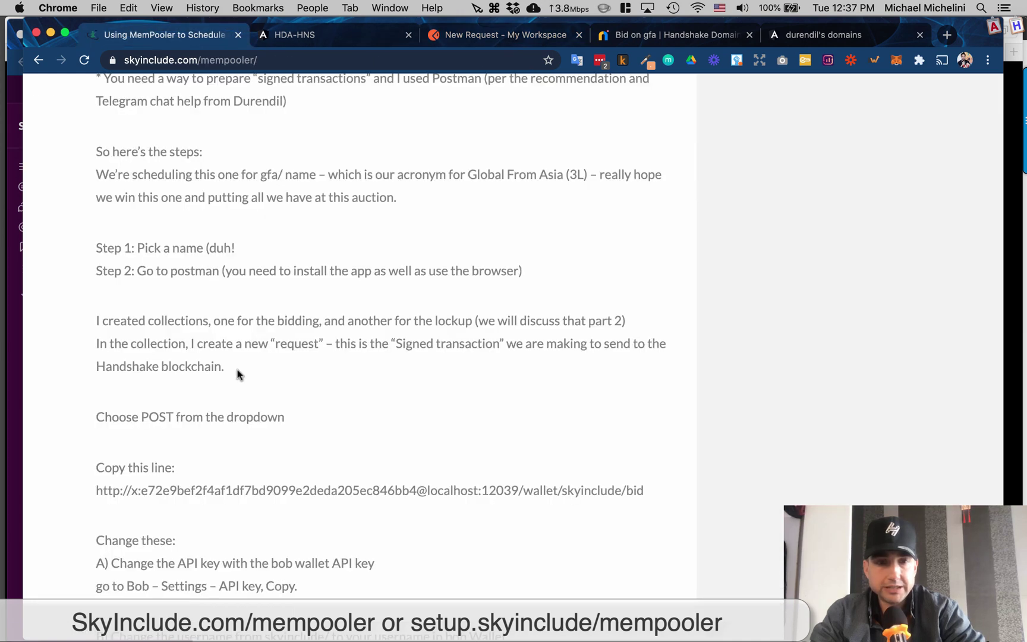
# - Read the SkyInclude guide down to its 'Make a PUT request' step, then return to Postman's lockup request
pyautogui.scroll(-1, 238, 373)
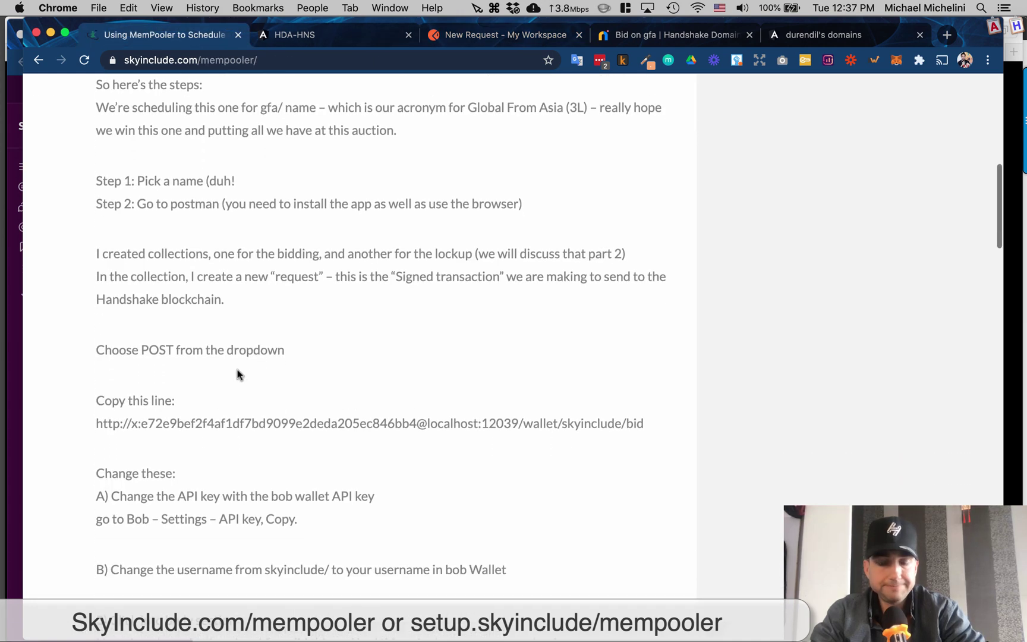
pyautogui.scroll(-5, 238, 374)
pyautogui.scroll(-6, 238, 369)
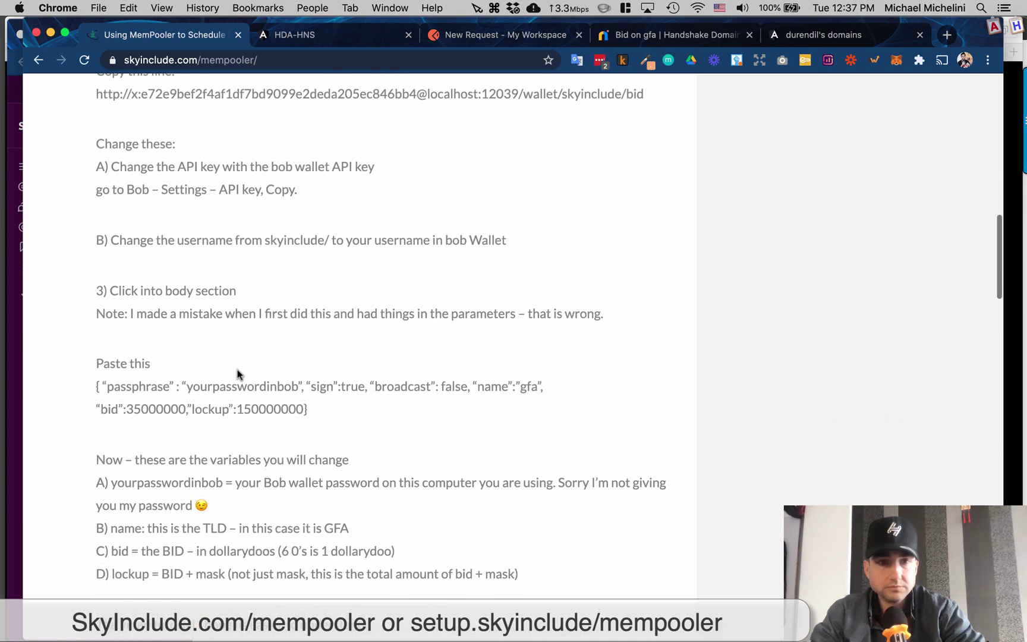
pyautogui.scroll(-2, 237, 368)
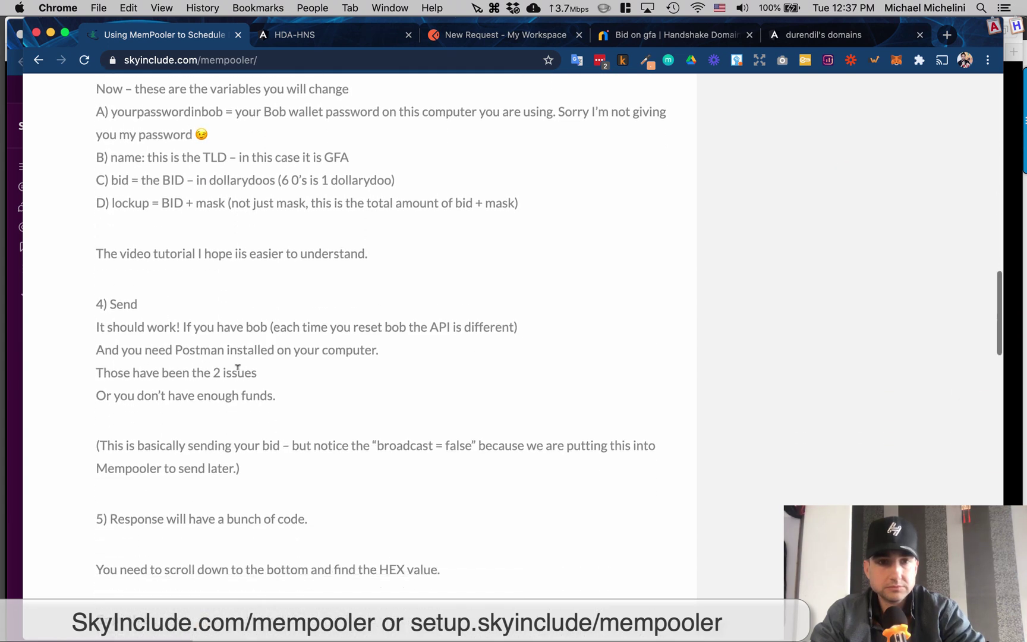
pyautogui.scroll(-3, 238, 369)
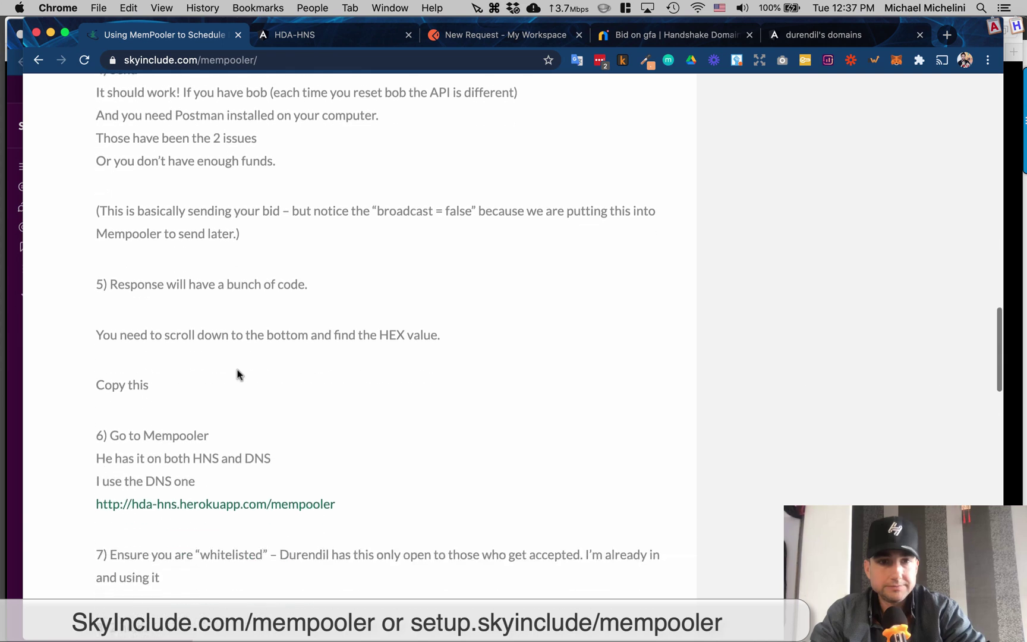
pyautogui.scroll(-7, 238, 371)
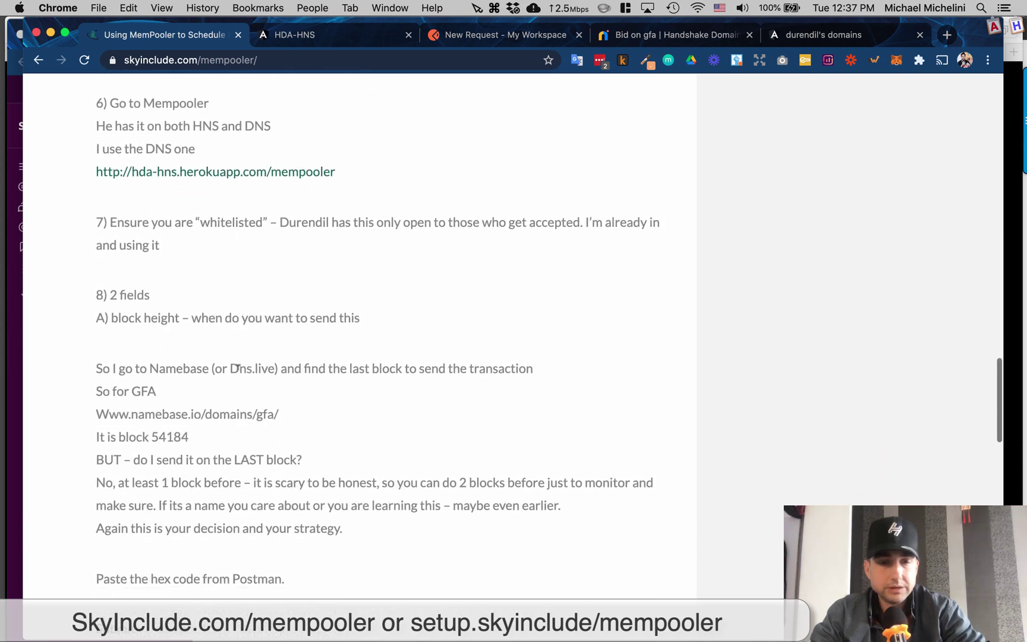
pyautogui.scroll(-8, 237, 369)
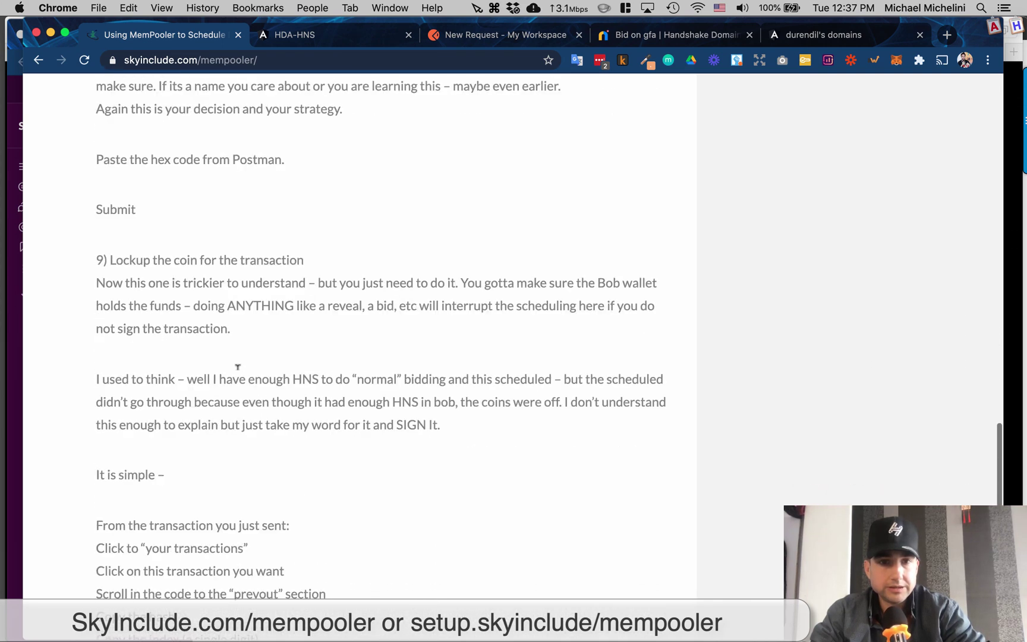
pyautogui.scroll(-4, 238, 369)
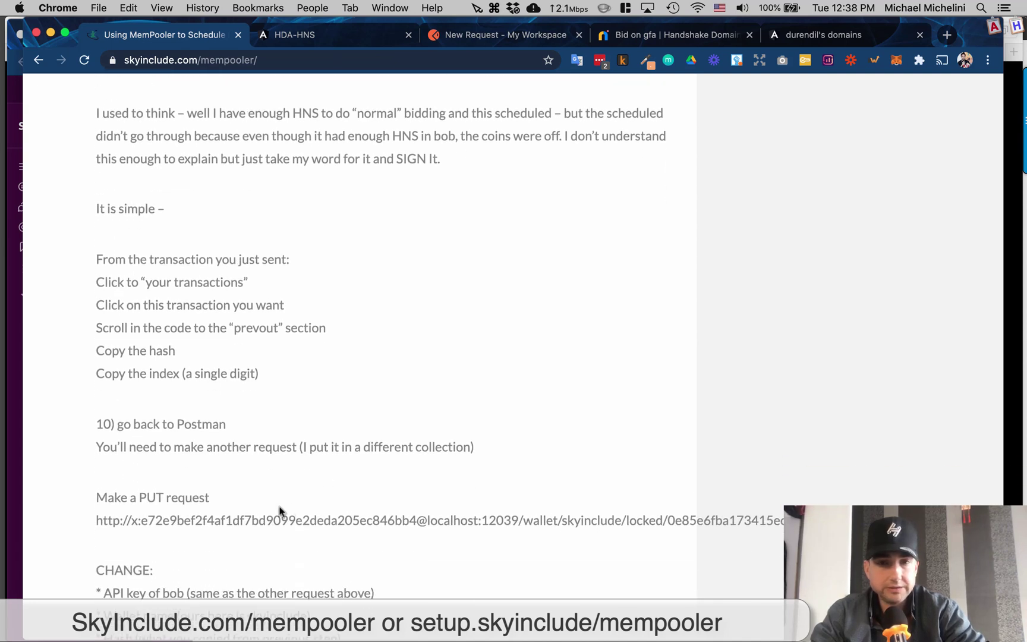
pyautogui.scroll(-2, 235, 510)
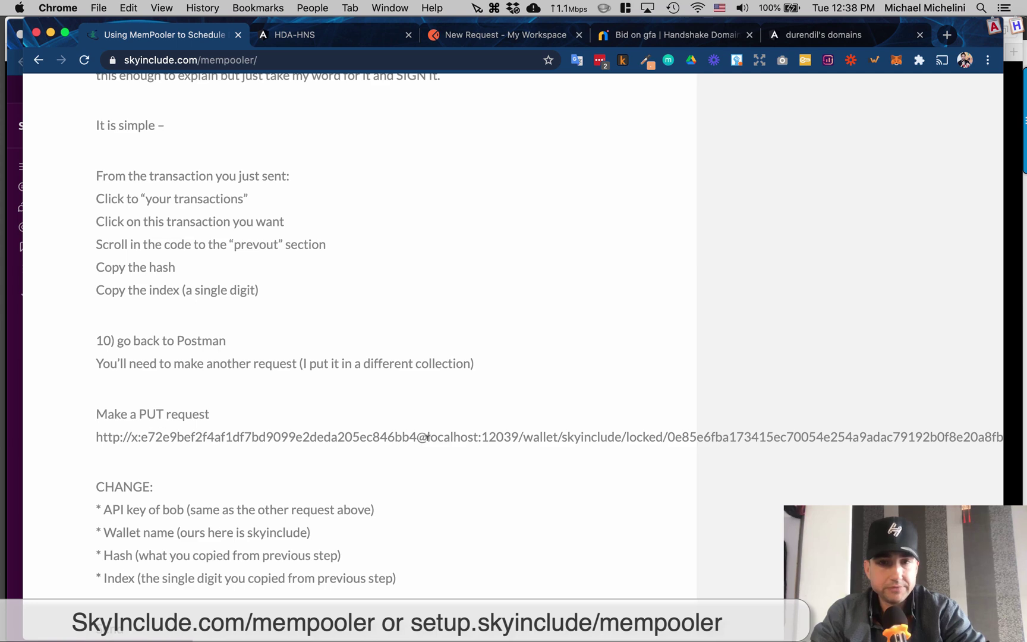
pyautogui.scroll(-8, 428, 439)
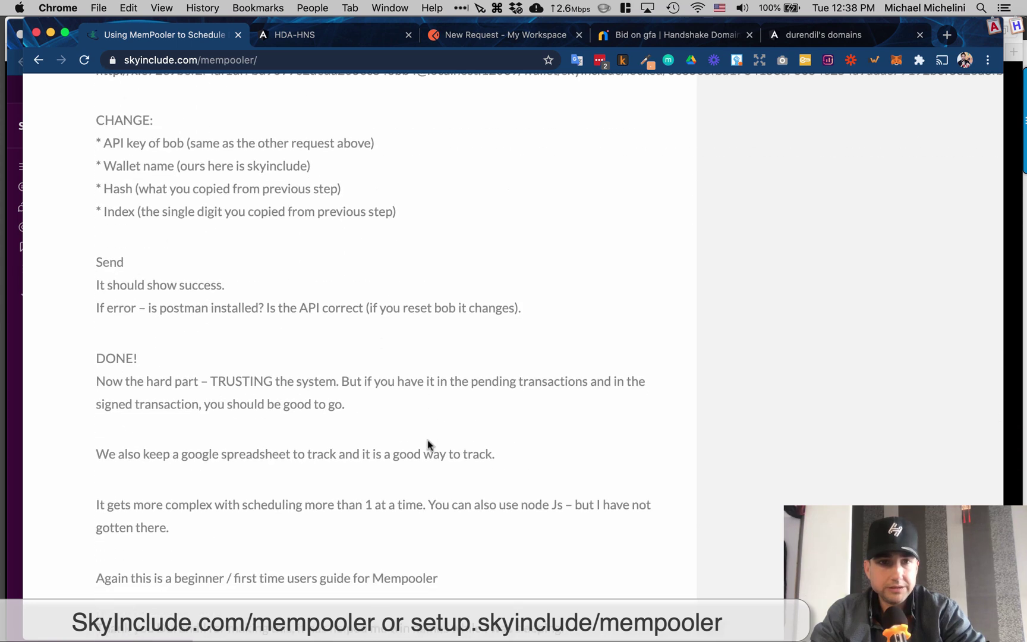
pyautogui.scroll(-2, 428, 440)
pyautogui.scroll(7, 427, 440)
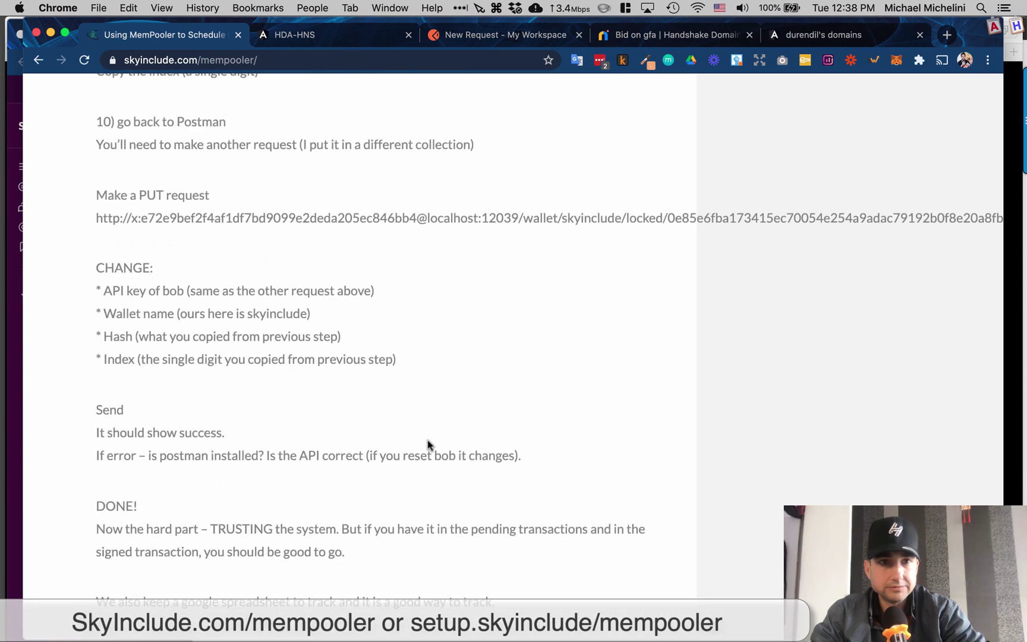
pyautogui.scroll(1, 428, 445)
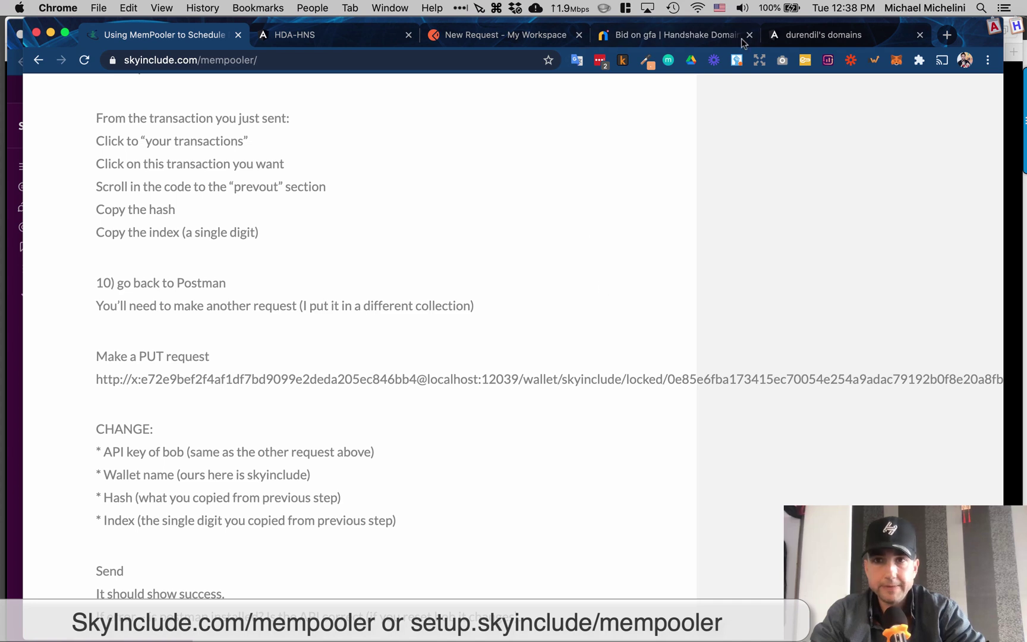
pyautogui.click(460, 37)
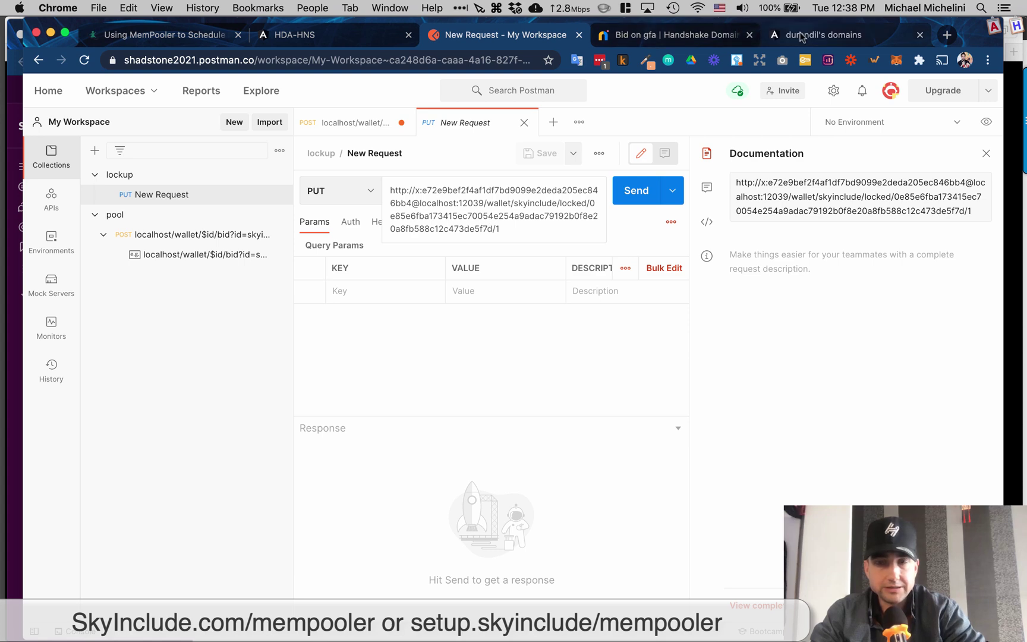
# - Replace the old hash after 'locked/' in the lockup URL with the gfa BID's prevout hash, keeping index 1
pyautogui.click(349, 39)
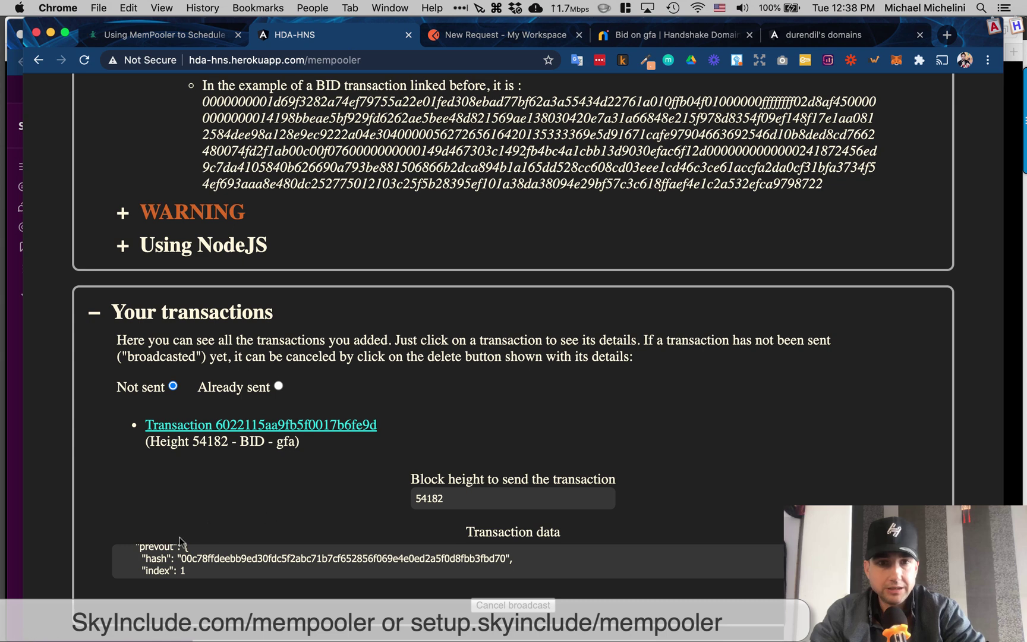
pyautogui.scroll(1, 205, 571)
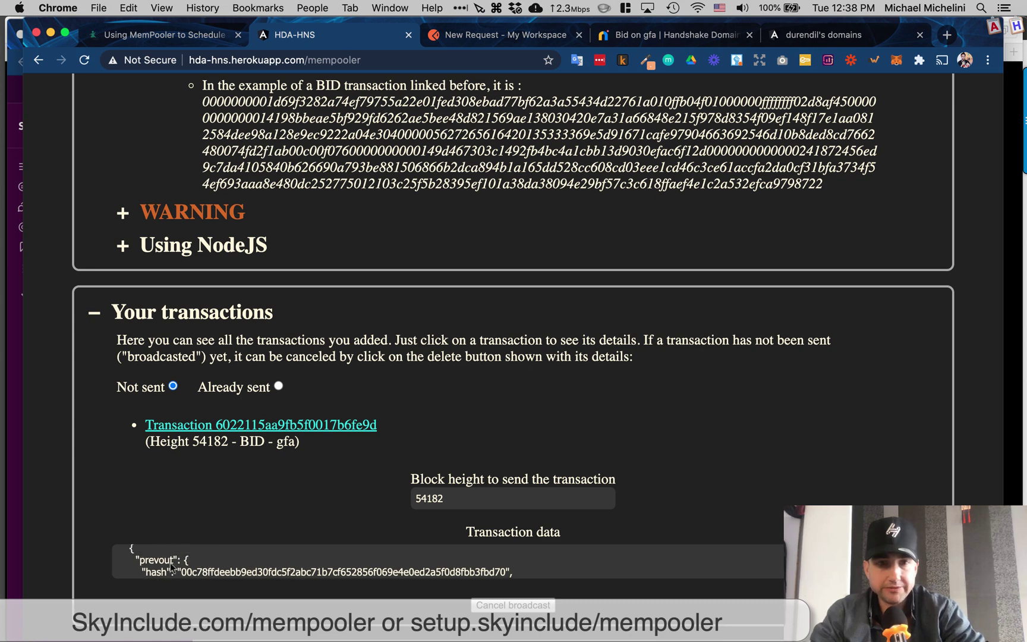
pyautogui.scroll(-1, 198, 570)
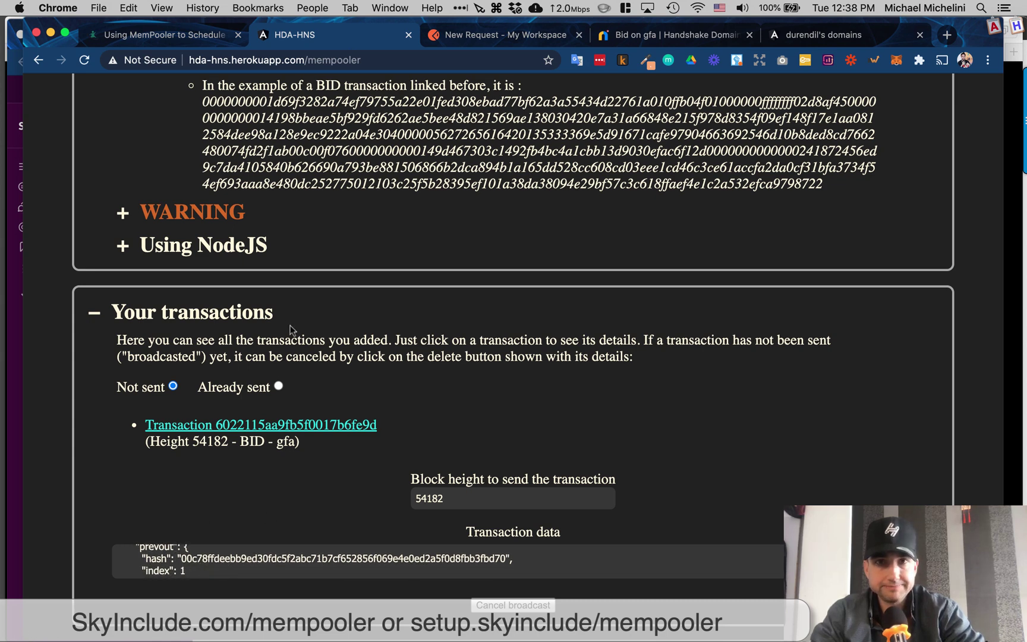
pyautogui.click(476, 39)
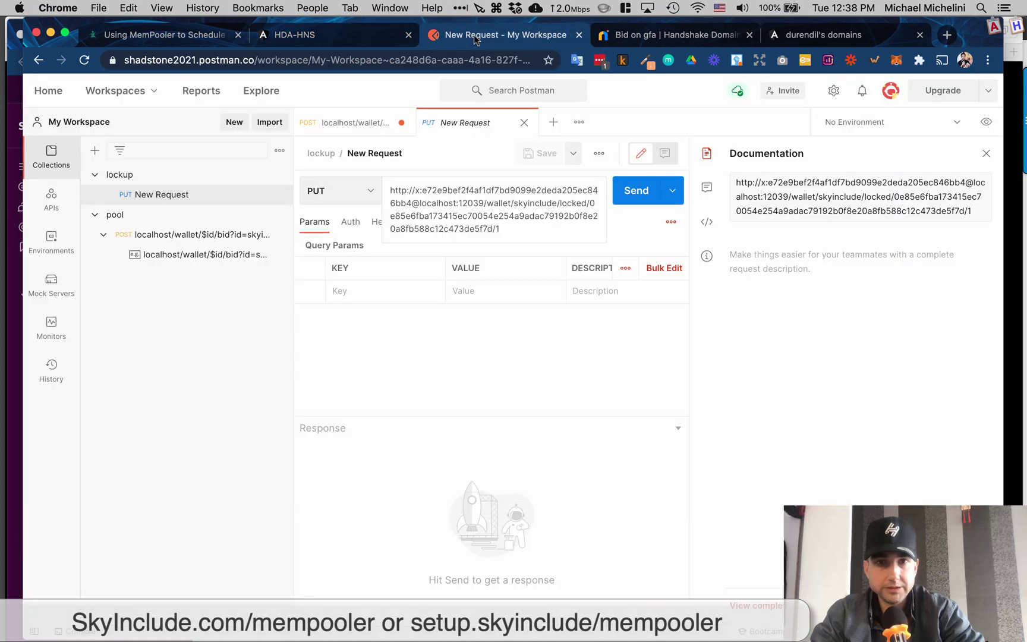
pyautogui.moveTo(425, 189); pyautogui.dragTo(408, 196)
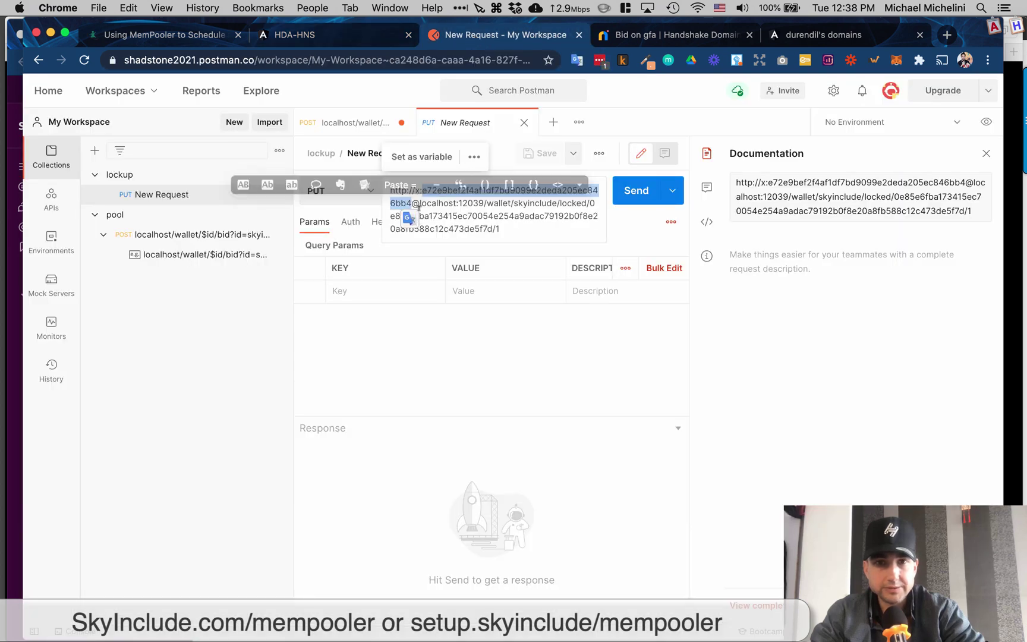
pyautogui.click(498, 200)
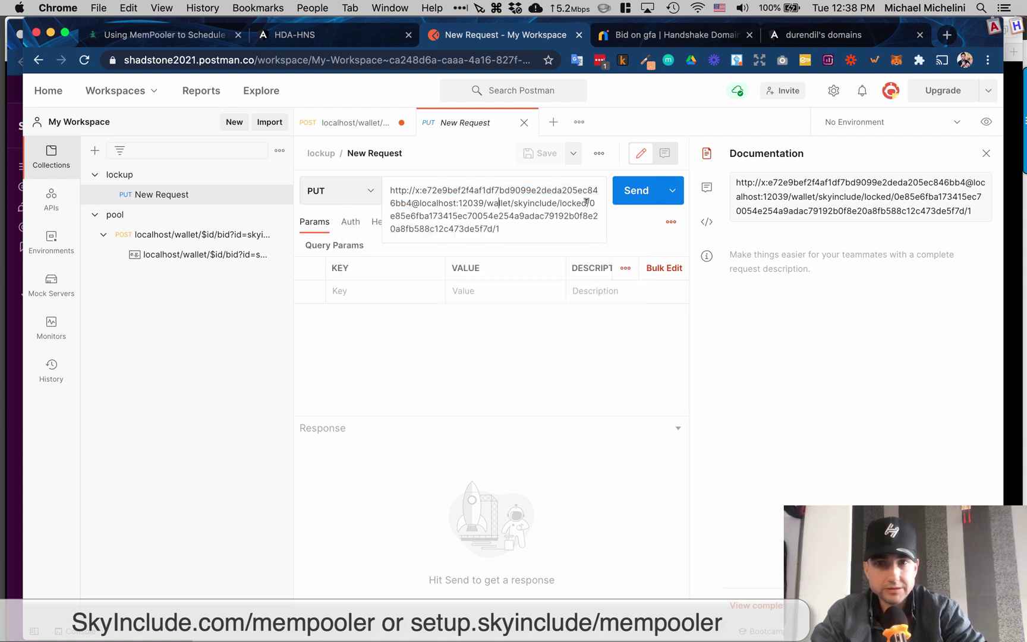
pyautogui.moveTo(590, 203); pyautogui.dragTo(493, 228)
pyautogui.press('BackSpace')
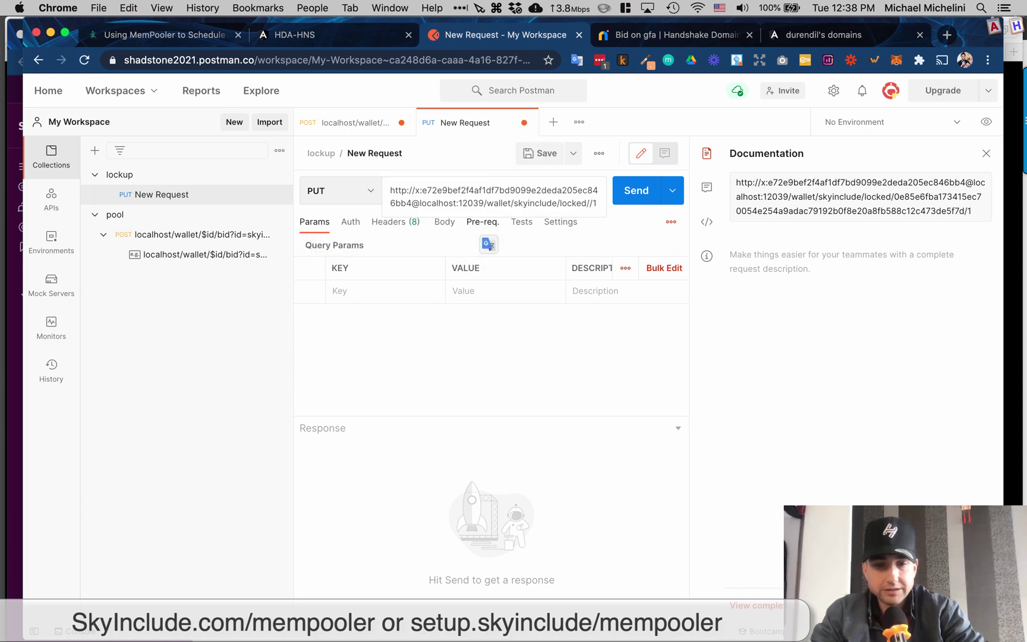
pyautogui.write('00c78ffdeebb9ed30fdc5f2abc71b7cf652856f069e4e0ed2a5f0d8fbb3fbd70')
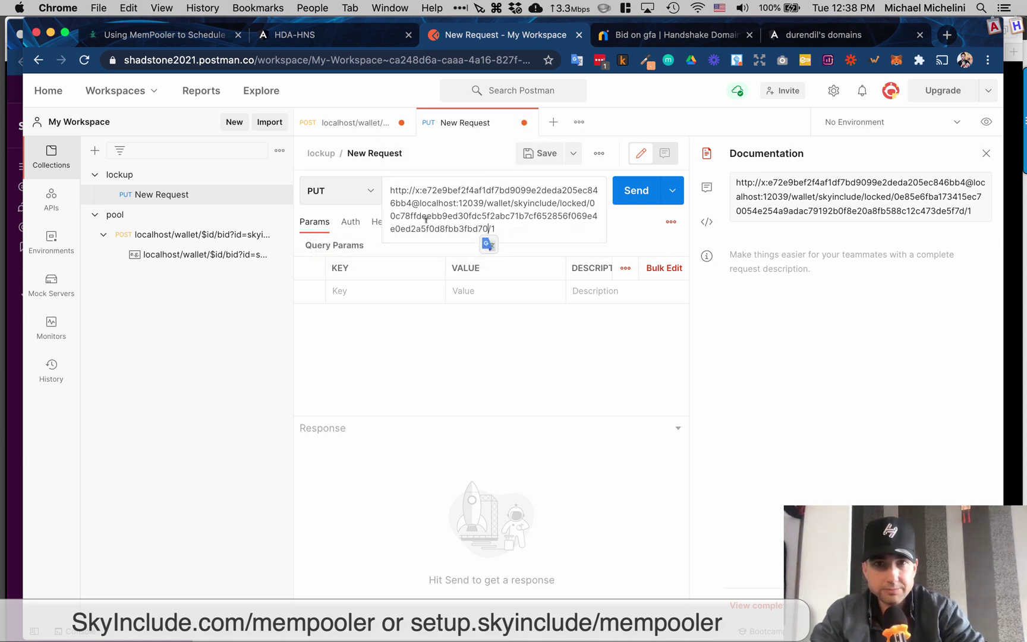
pyautogui.click(286, 35)
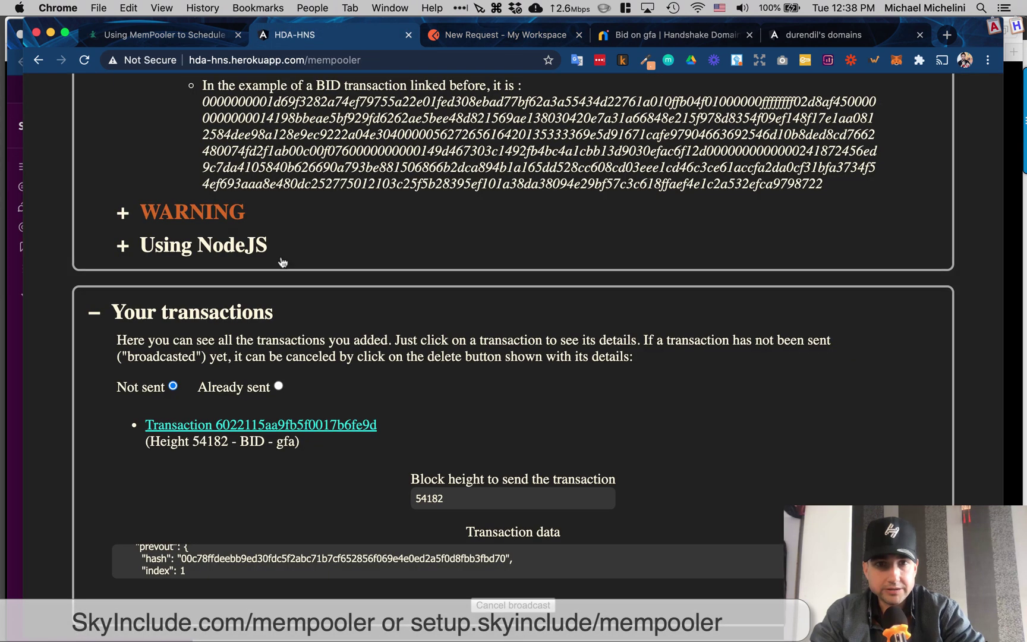
pyautogui.click(461, 37)
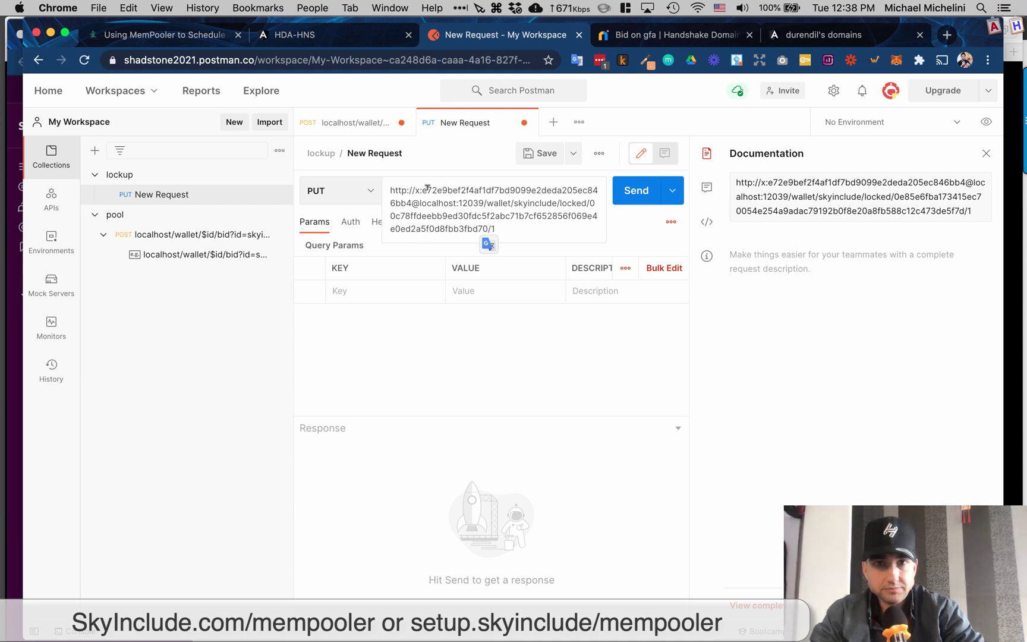
# - Swap the old API key in the lockup URL for the current wallet key from clipboard history
pyautogui.doubleClick(420, 190)
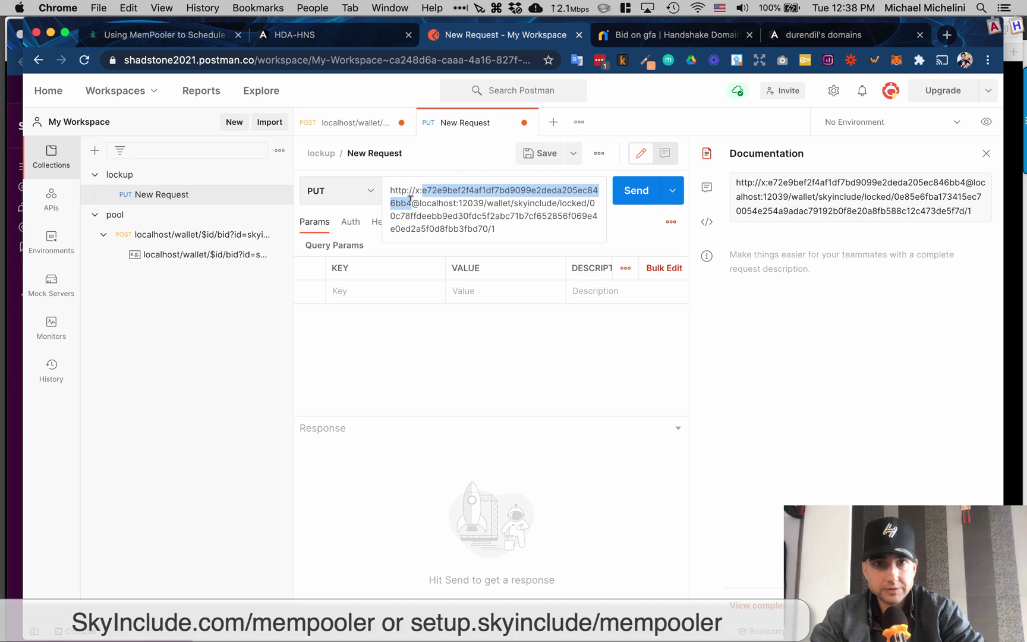
pyautogui.press('BackSpace')
pyautogui.press('alt+super+c')
pyautogui.press('Down')
pyautogui.press('Down')
pyautogui.press('Down')
pyautogui.press('Down')
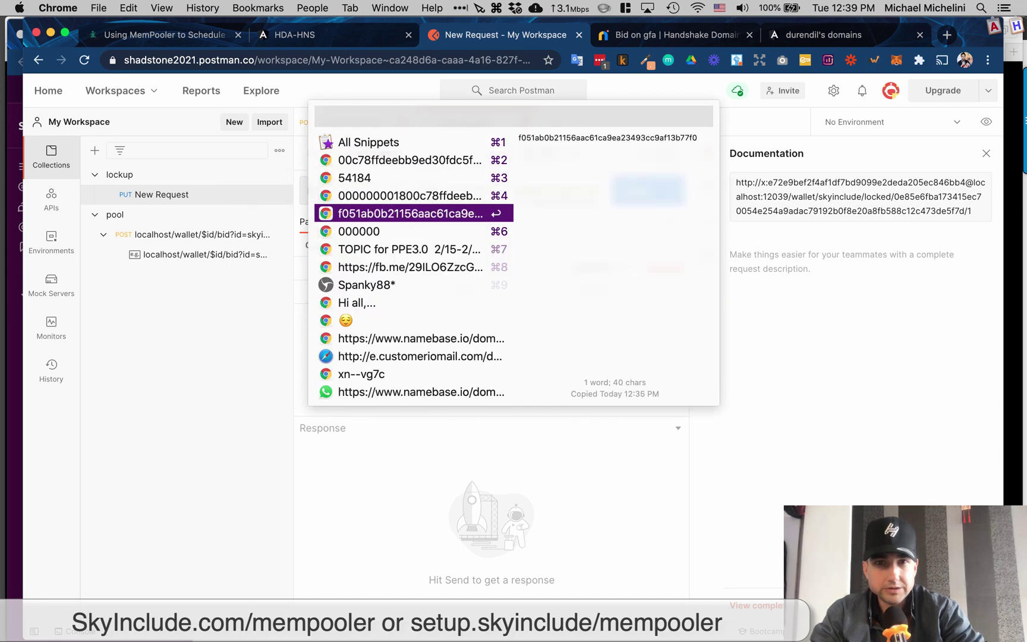
pyautogui.press('Return')
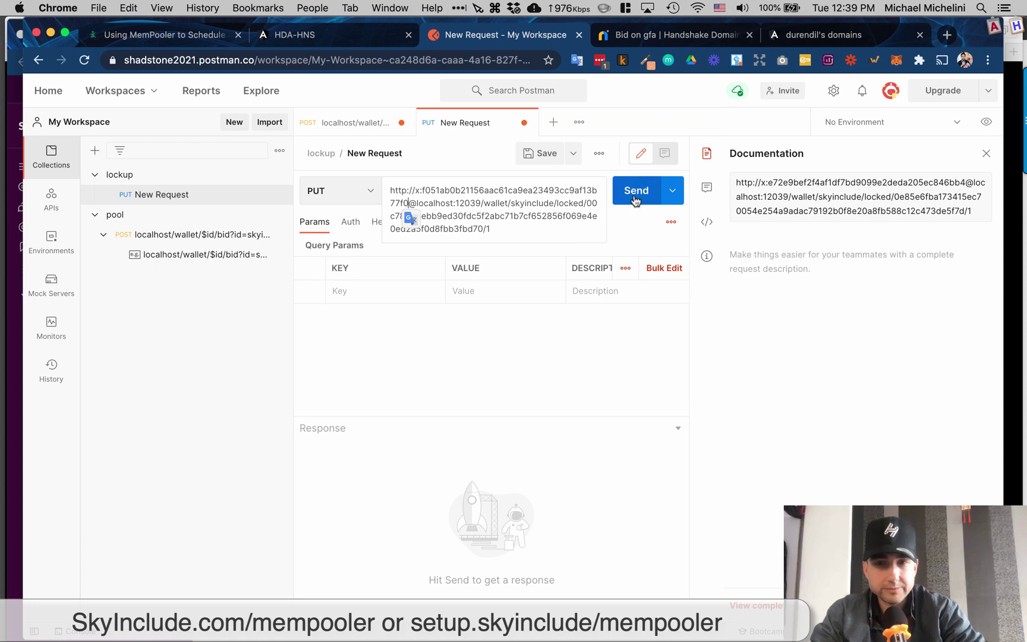
# - Send the PUT lockup request and confirm the 200 OK response with "success": true
pyautogui.click(633, 196)
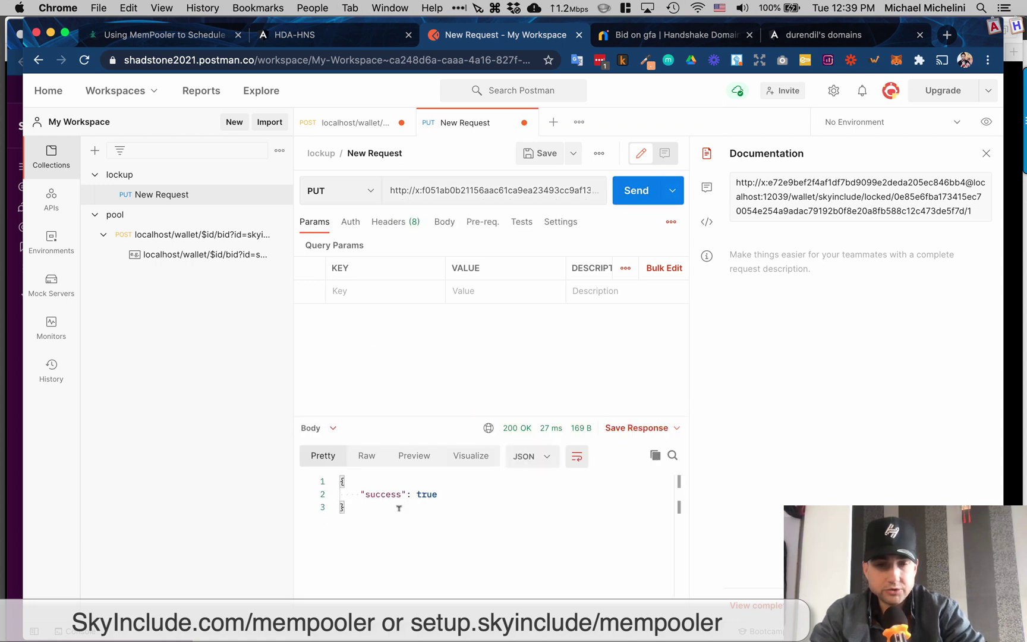
pyautogui.moveTo(399, 508); pyautogui.dragTo(320, 484)
pyautogui.click(374, 519)
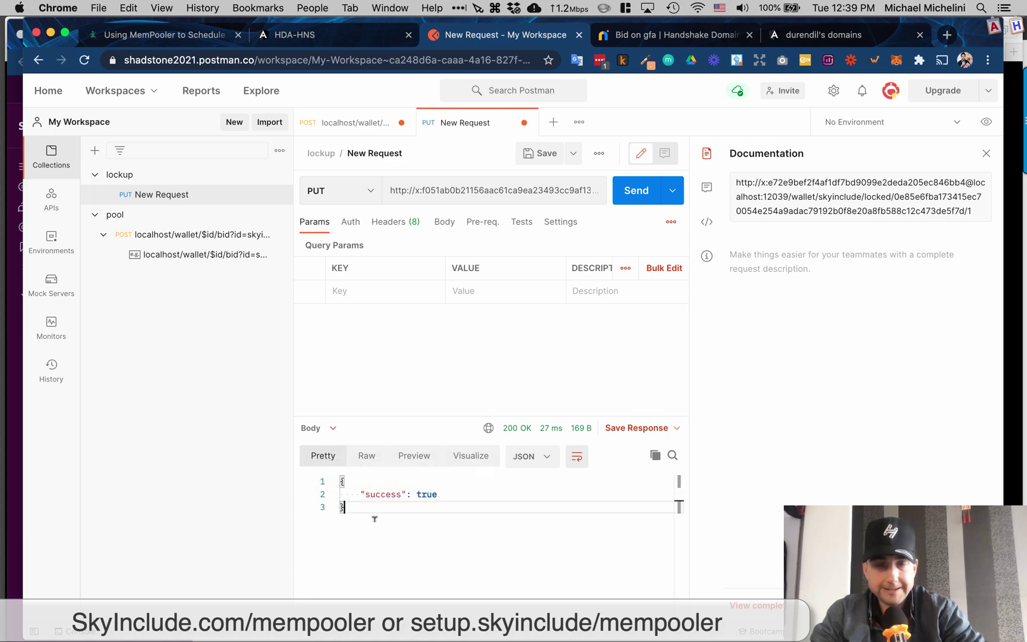
pyautogui.click(293, 36)
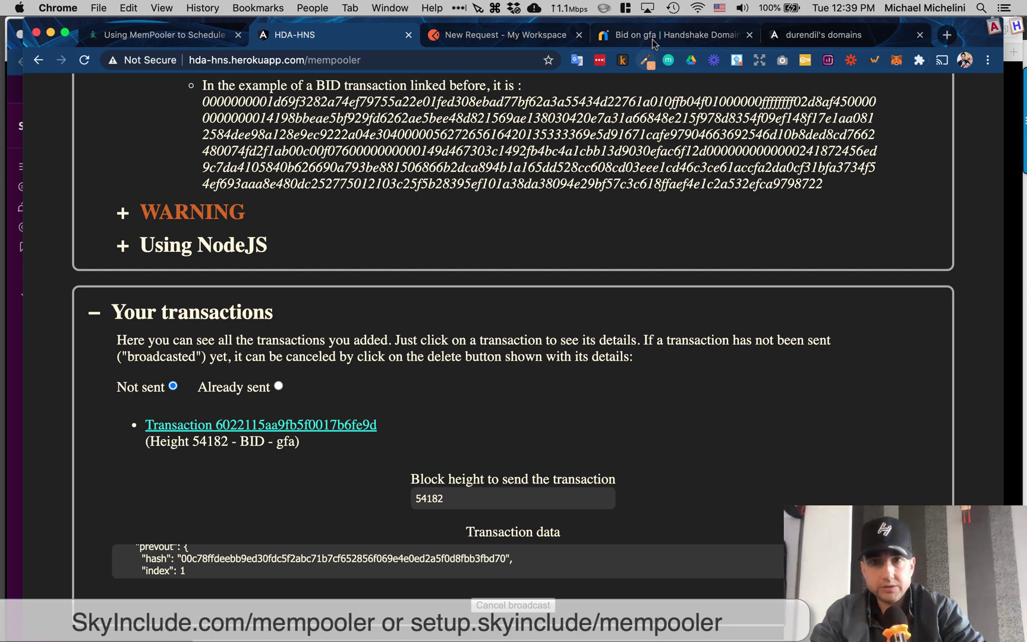
# - Check hnscan.com's recent blocks for the current height 54144, then return to HNS Mempooler
pyautogui.press('super+t')
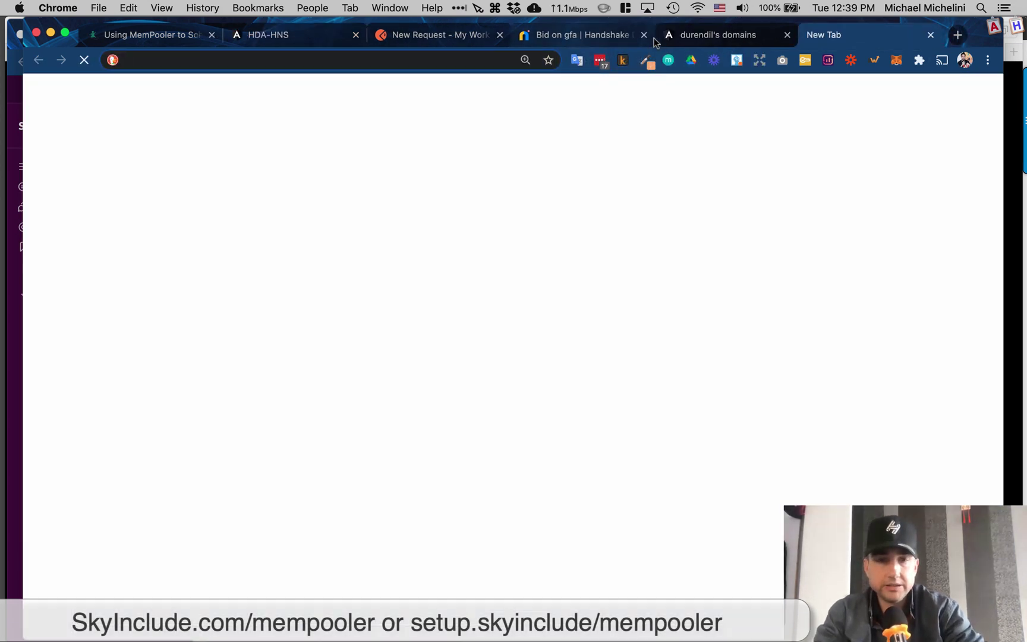
pyautogui.write('hnsc')
pyautogui.press('Return')
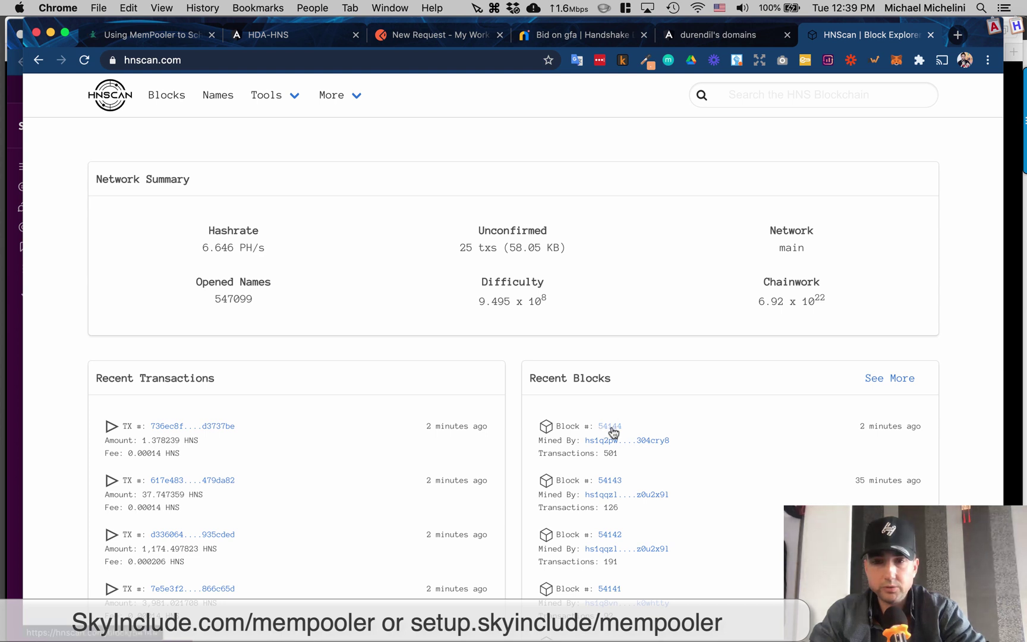
pyautogui.click(266, 37)
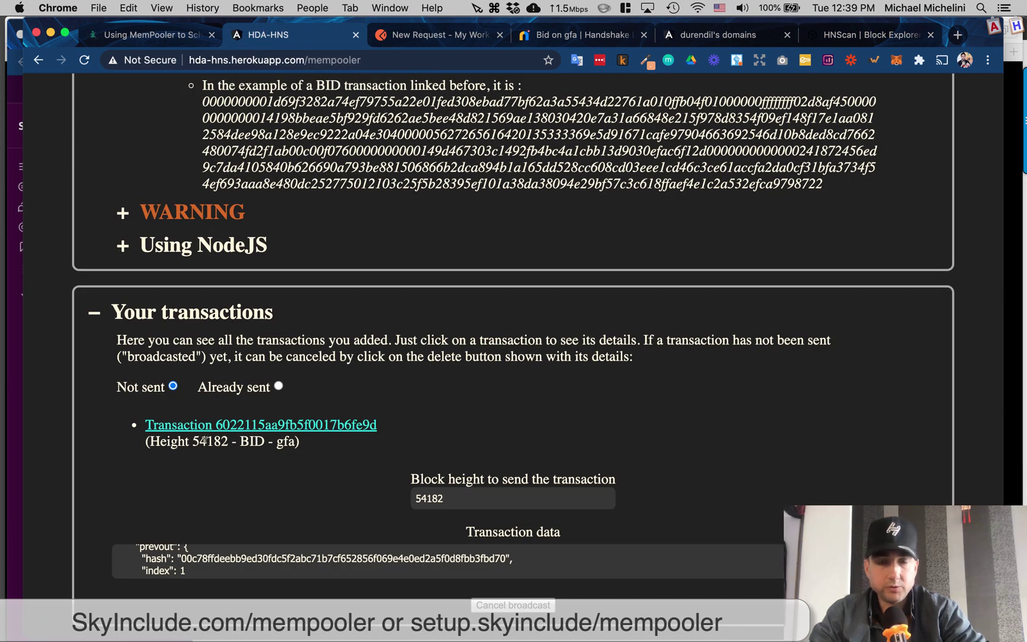
# - Check HNSScan's block height, then expand HNS Mempooler's 'Fee to use' section: no fee, donations optional
pyautogui.click(847, 36)
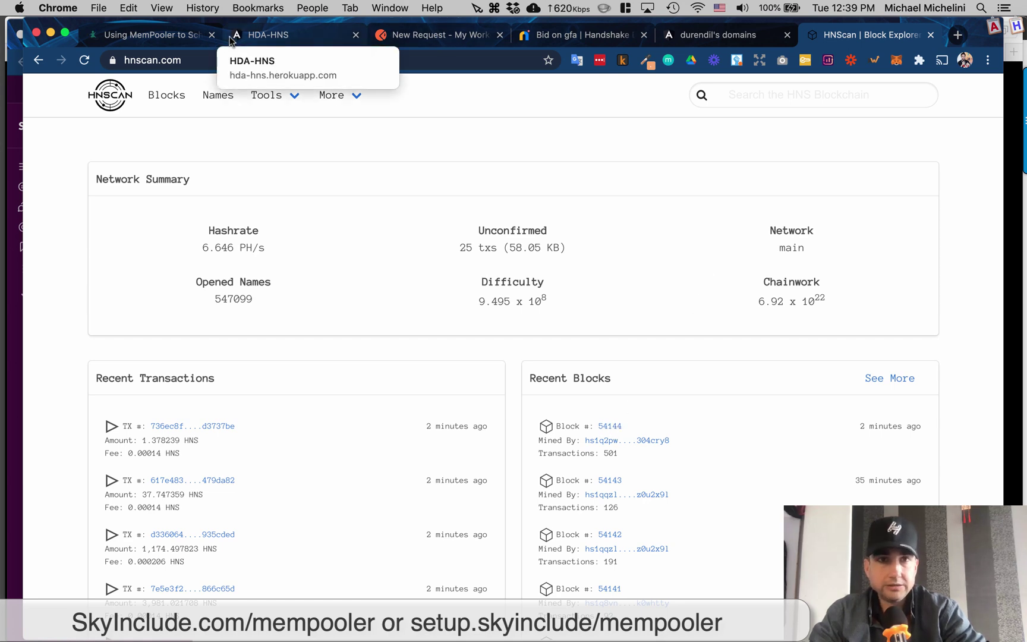
pyautogui.click(158, 37)
pyautogui.click(252, 33)
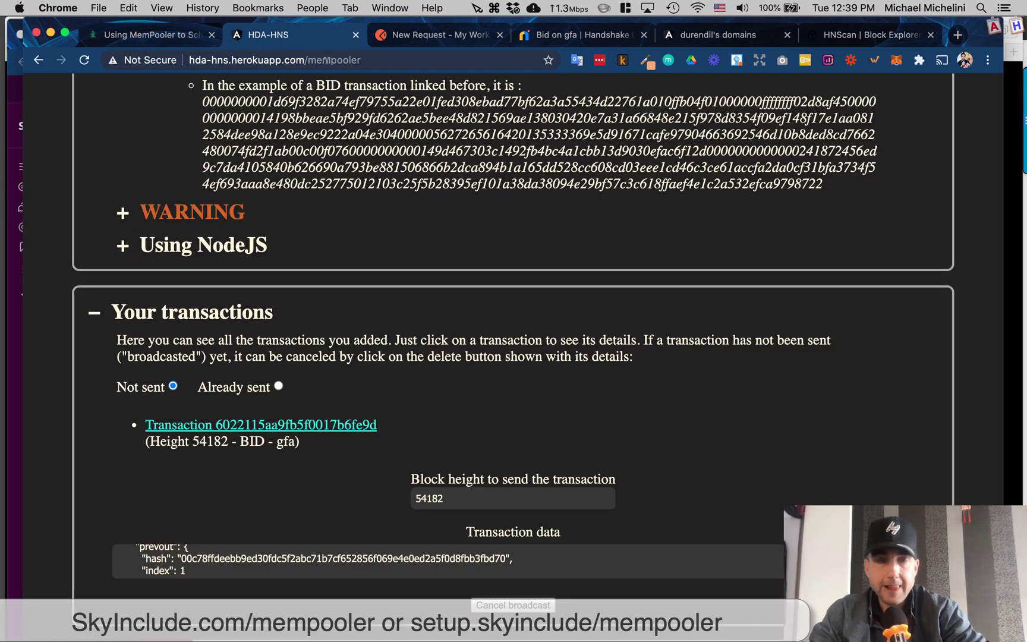
pyautogui.scroll(15, 349, 206)
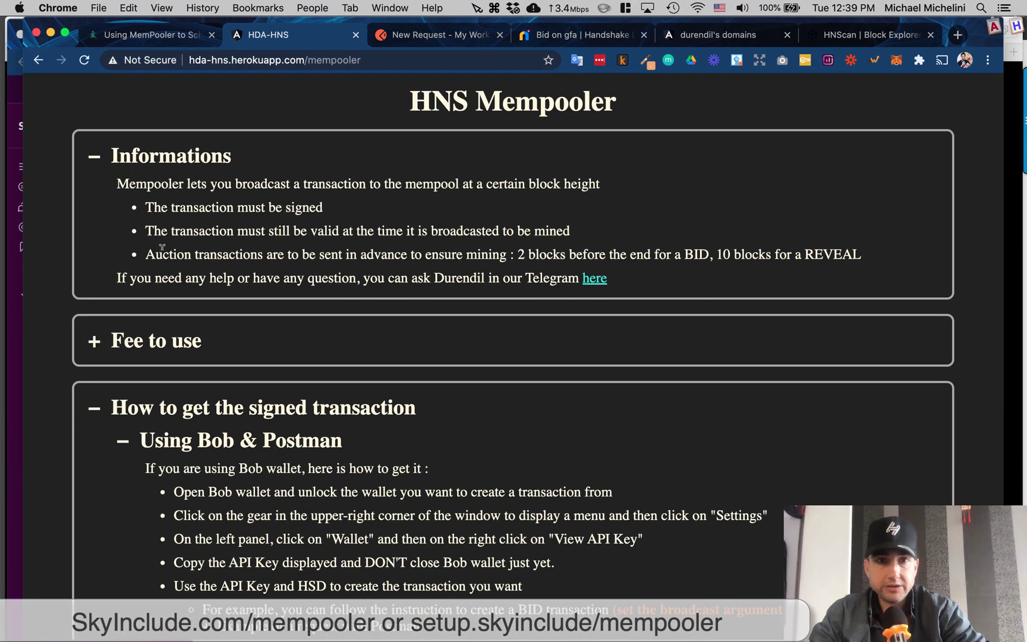
pyautogui.click(101, 344)
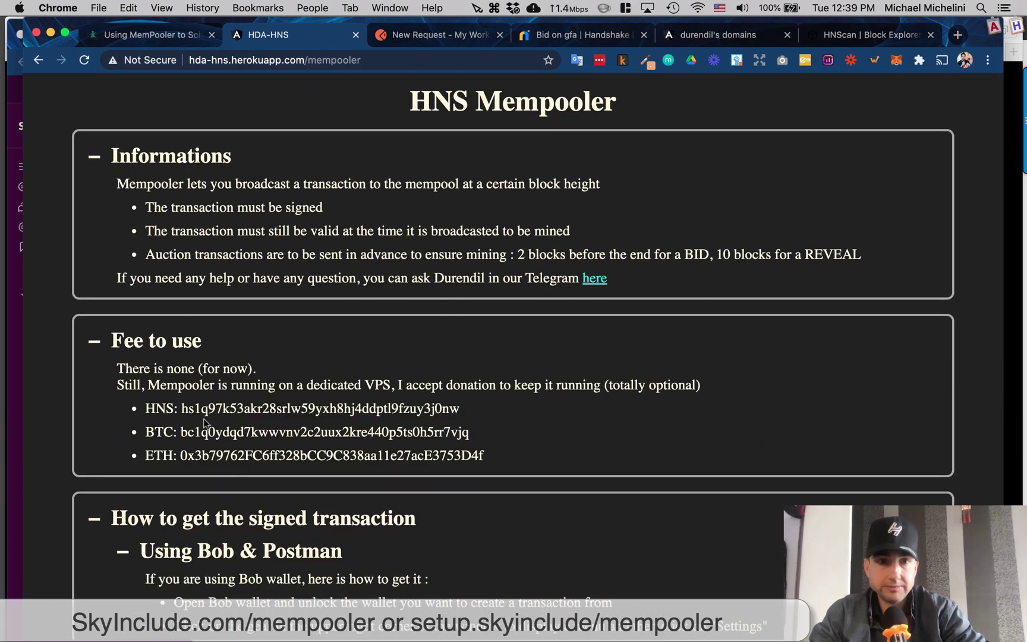
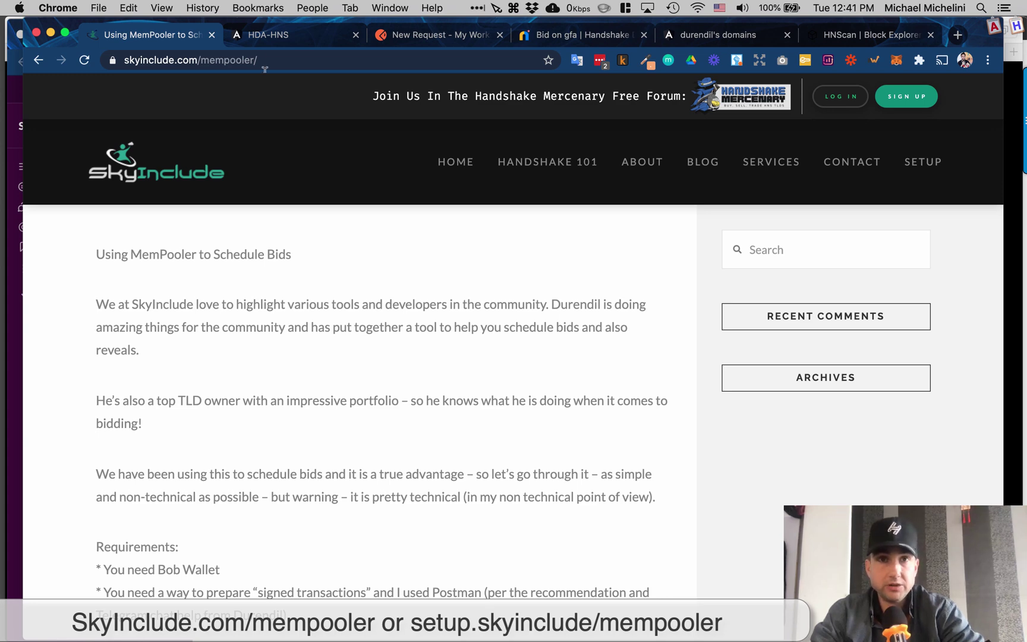
# - On the HNS Mempooler page, expand the Using NodeJS instructions and the early-preparation WARNING
pyautogui.click(277, 36)
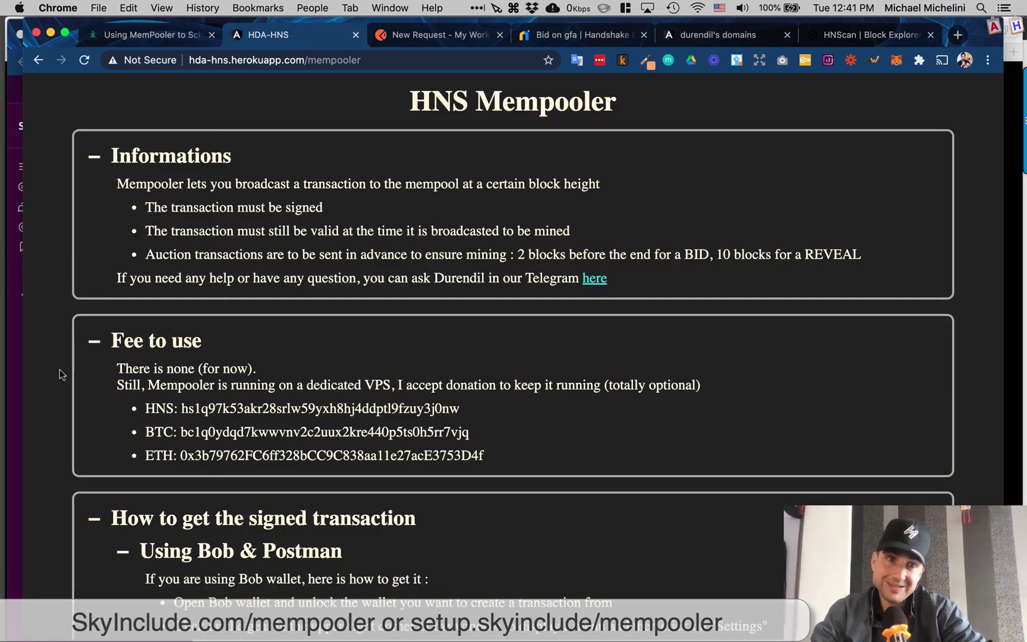
pyautogui.scroll(-7, 59, 374)
pyautogui.click(124, 512)
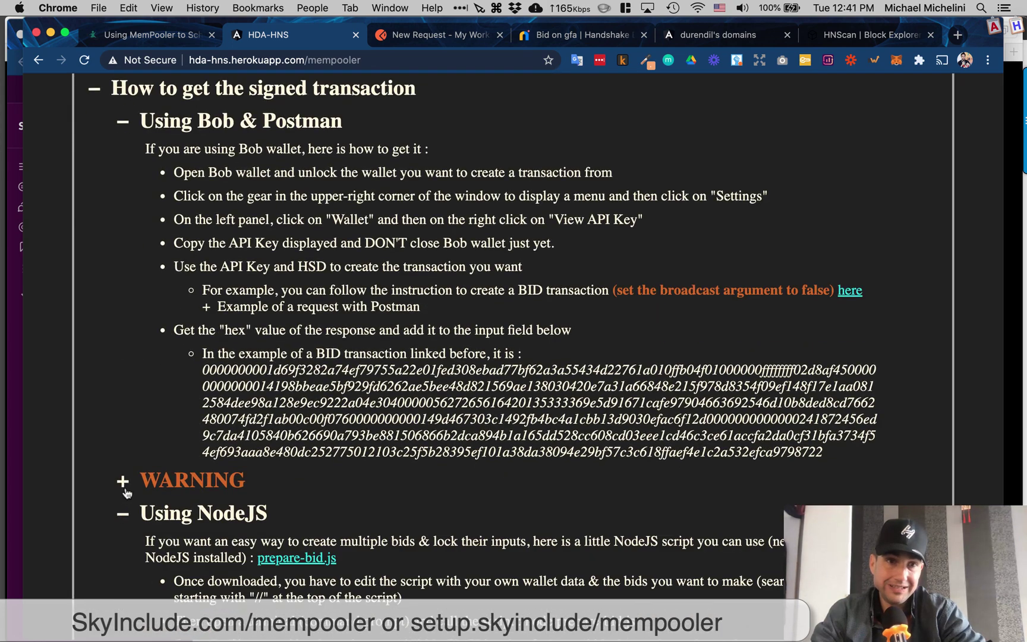
pyautogui.click(123, 480)
# - Find the not-yet-sent gfa BID scheduled for block 54182 under Your transactions
pyautogui.scroll(-3, 479, 405)
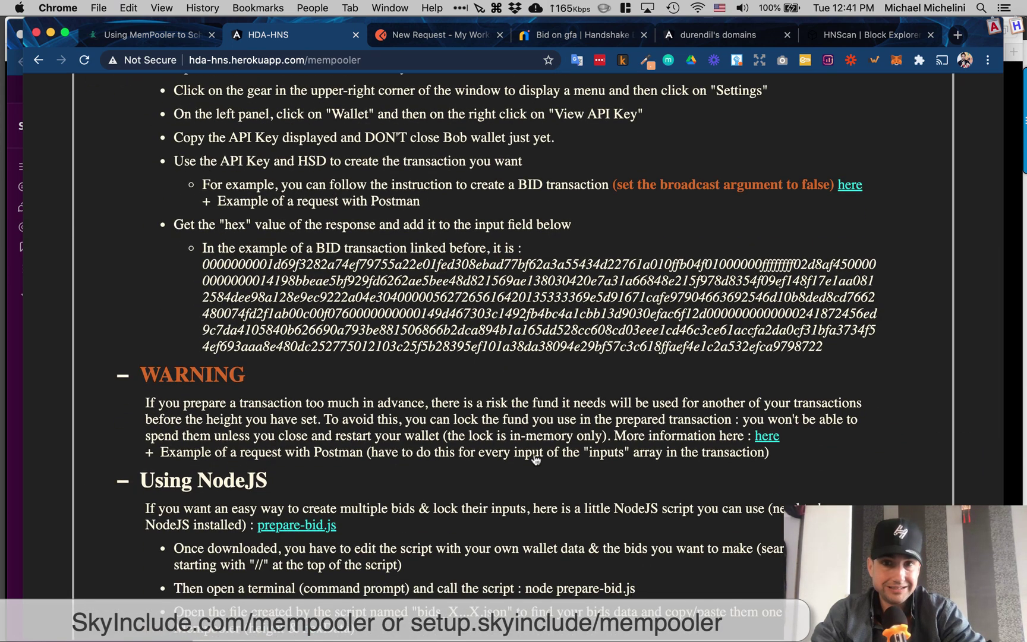
pyautogui.scroll(-4, 498, 463)
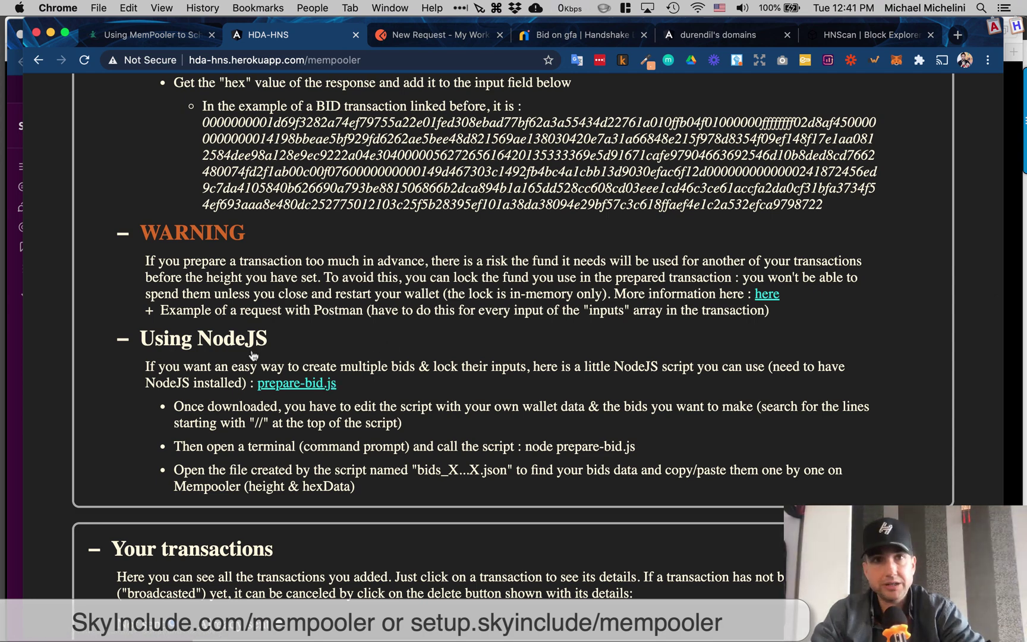
pyautogui.scroll(1, 369, 277)
pyautogui.scroll(10, 369, 275)
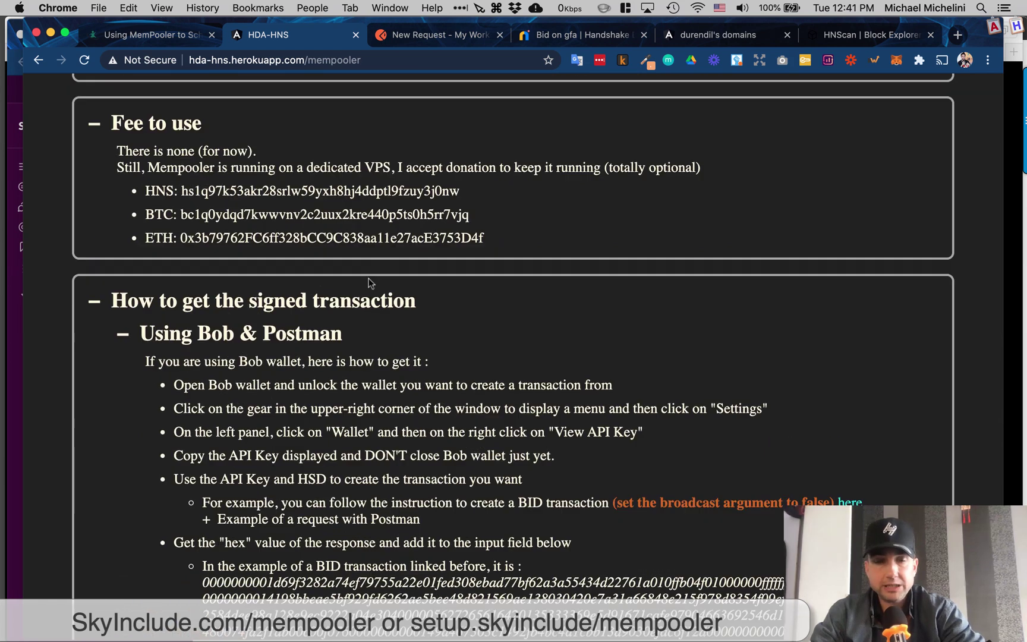
pyautogui.scroll(5, 367, 371)
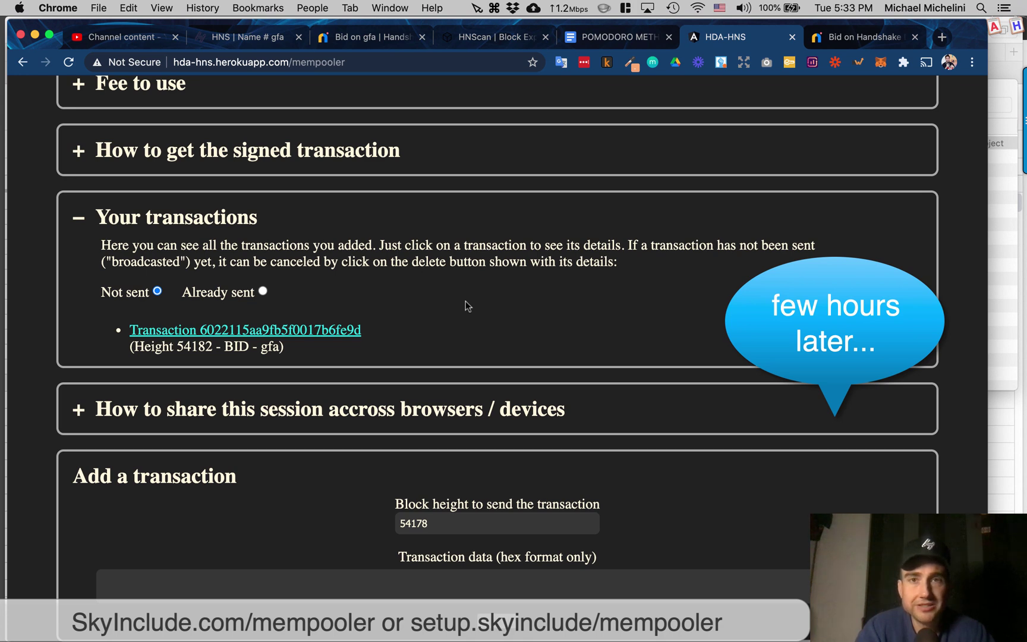
# - Review gfa's Namebase bid history with 8 blocks left, then open its HNSfans record showing three bids
pyautogui.click(352, 34)
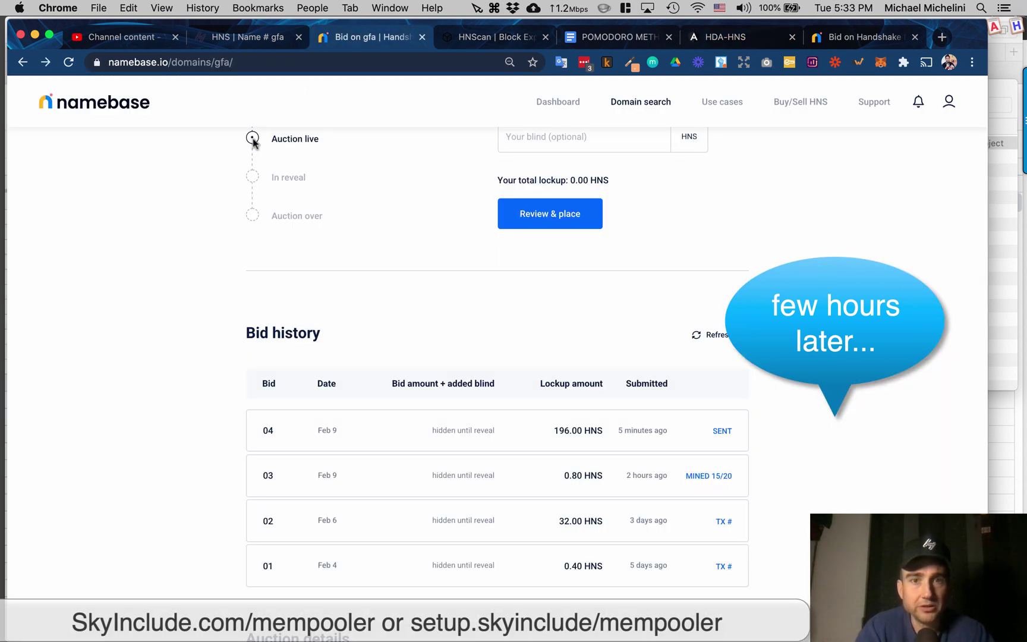
pyautogui.moveTo(571, 433)
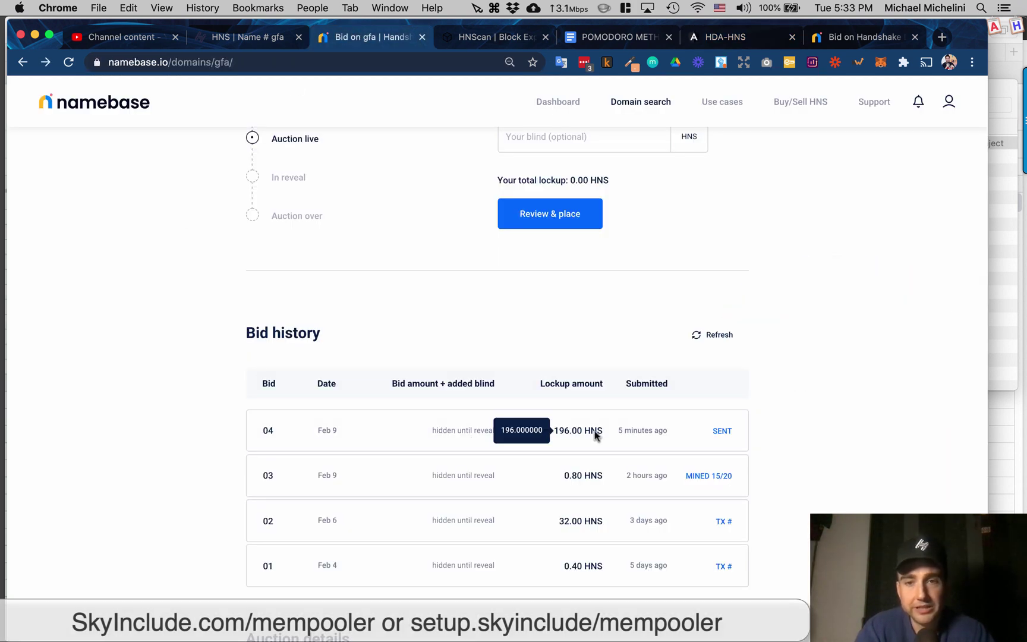
pyautogui.scroll(7, 149, 410)
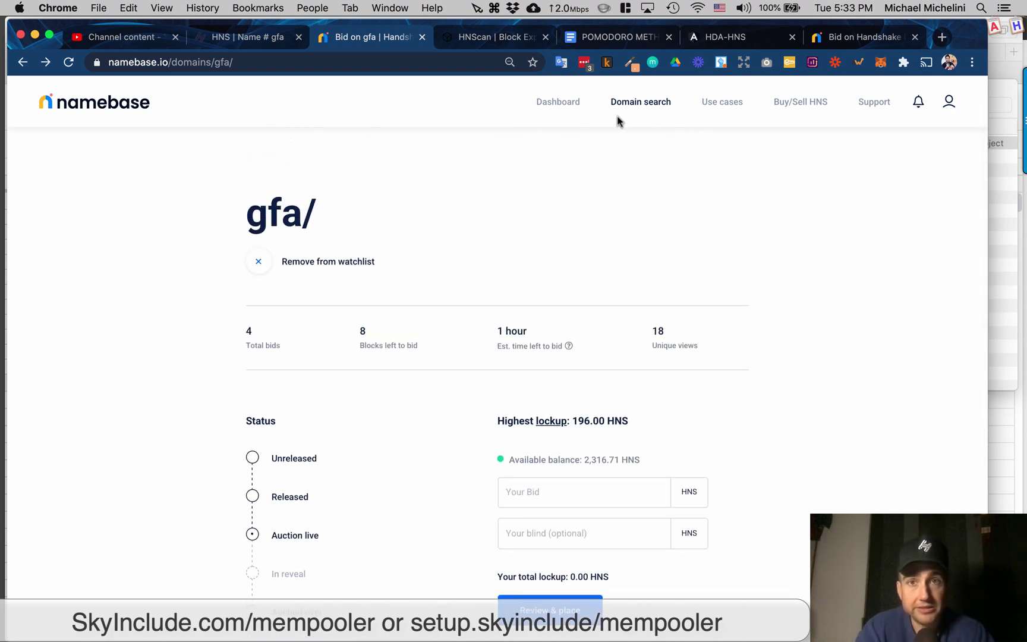
pyautogui.click(706, 39)
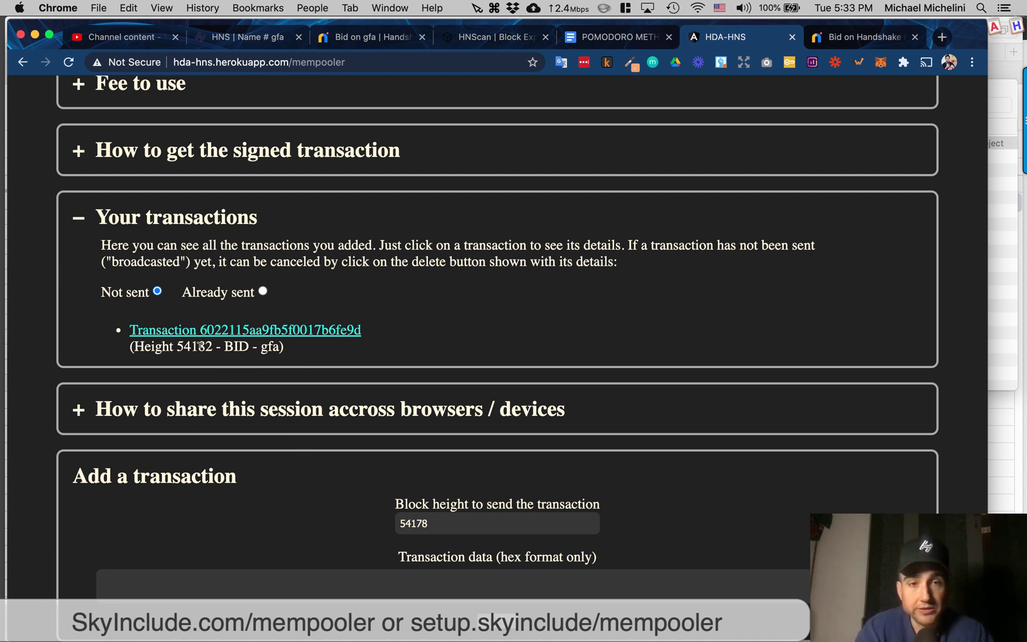
pyautogui.click(335, 37)
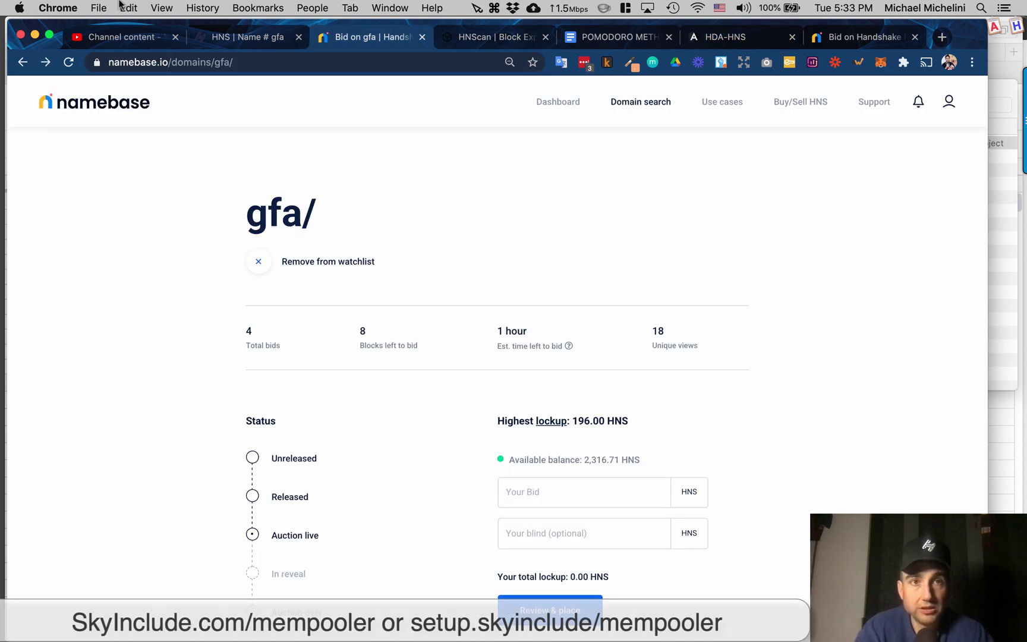
pyautogui.click(244, 39)
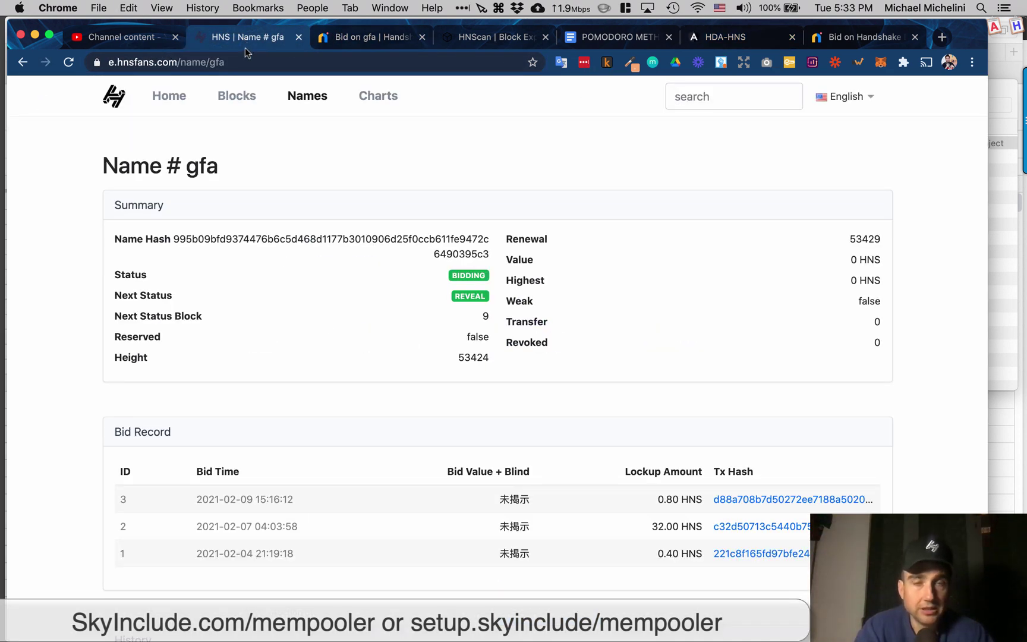
# - Reload the HNSfans gfa record and the Namebase gfa auction page
pyautogui.click(287, 61)
pyautogui.press('Return')
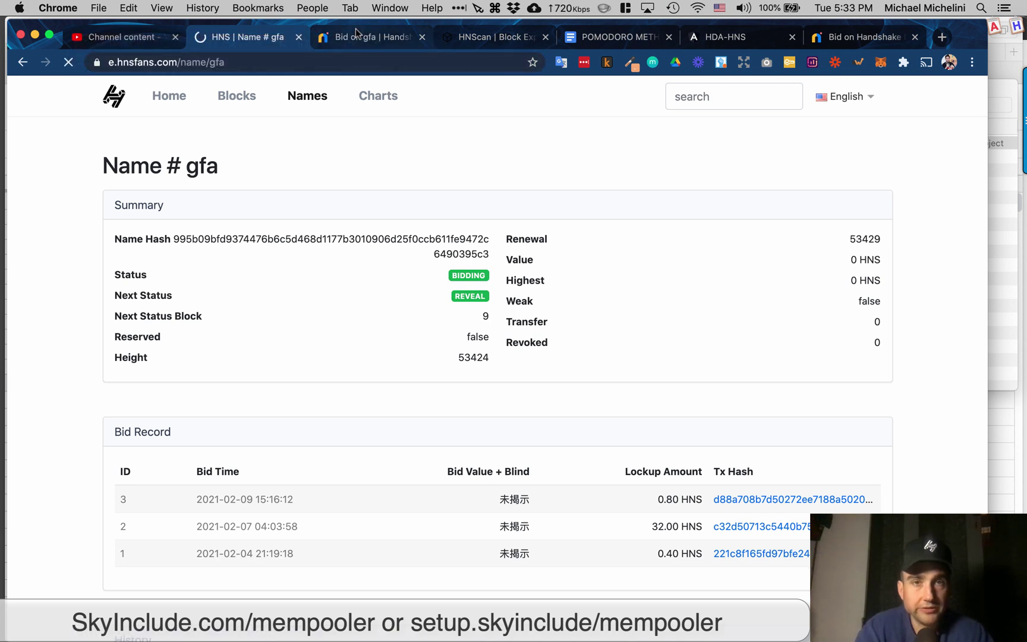
pyautogui.click(356, 29)
pyautogui.click(304, 55)
pyautogui.press('Return')
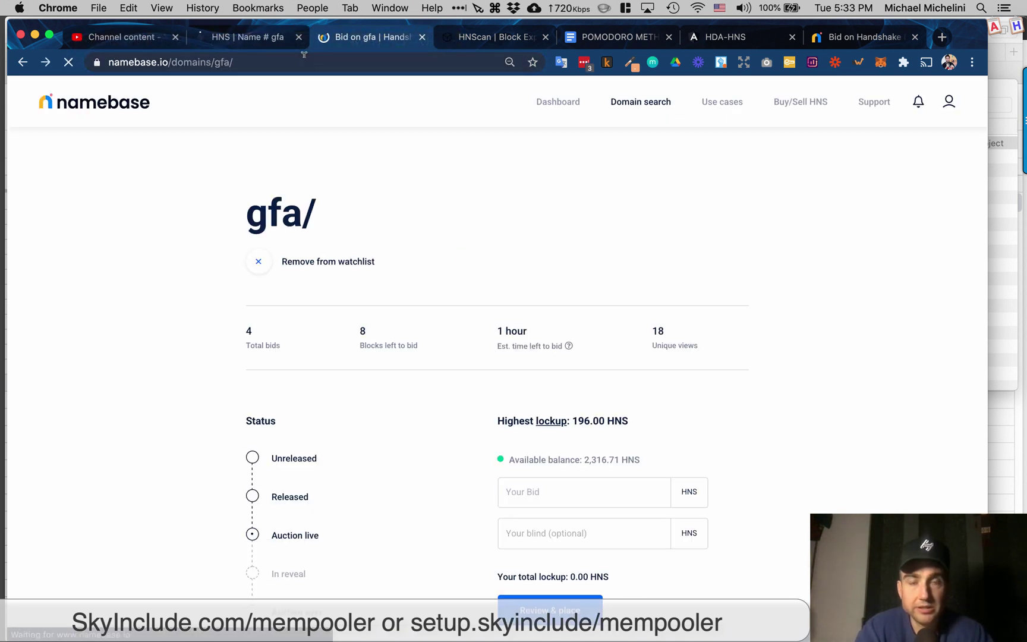
# - Reload HNScan for the latest blocks and return to Mempooler, where the 54182 gfa BID remains unsent
pyautogui.click(467, 37)
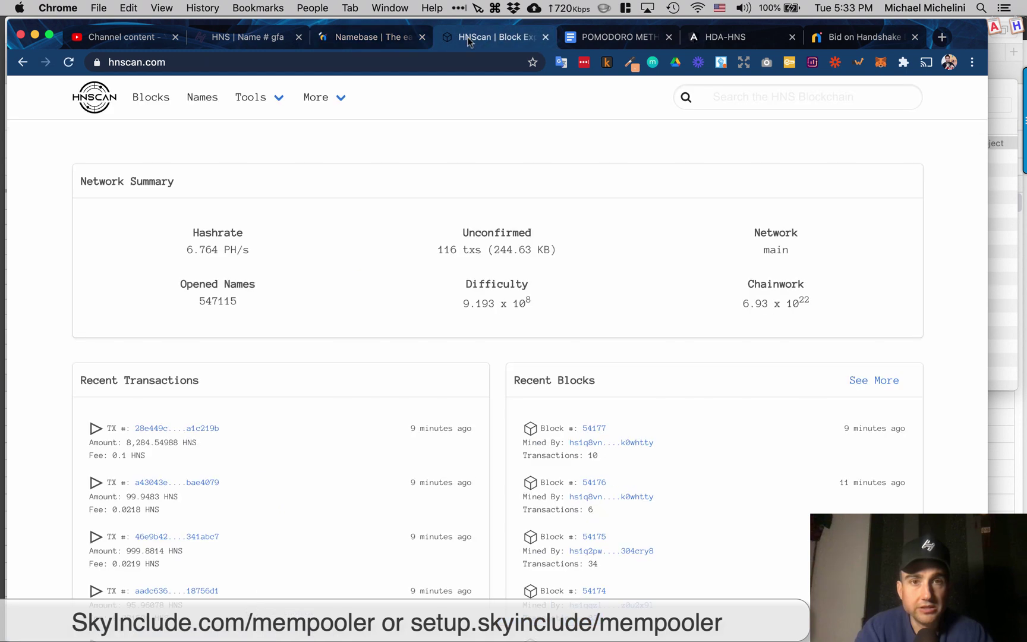
pyautogui.click(320, 55)
pyautogui.press('Return')
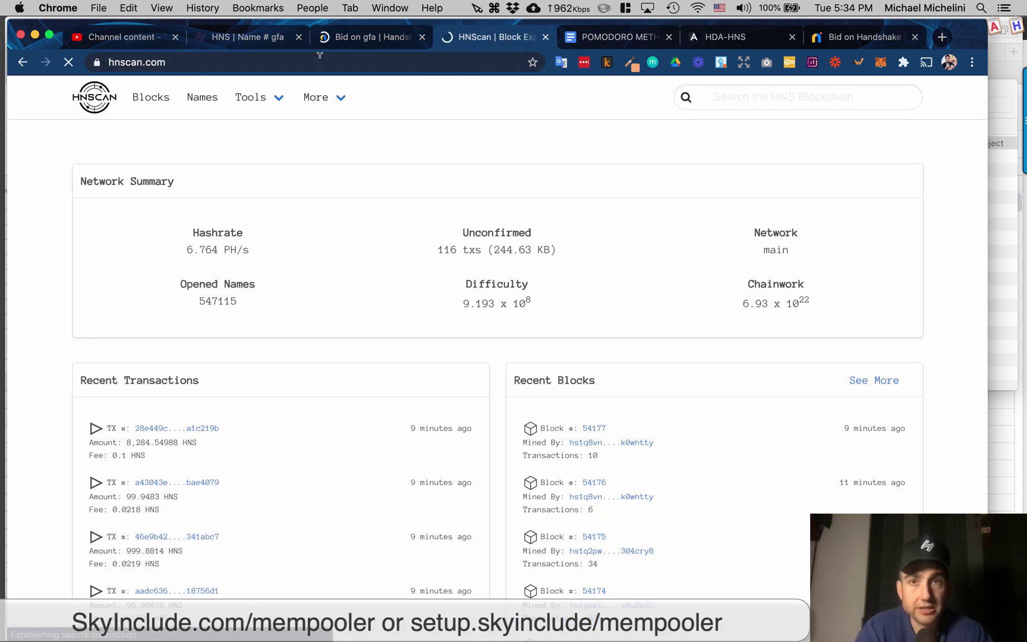
pyautogui.click(731, 37)
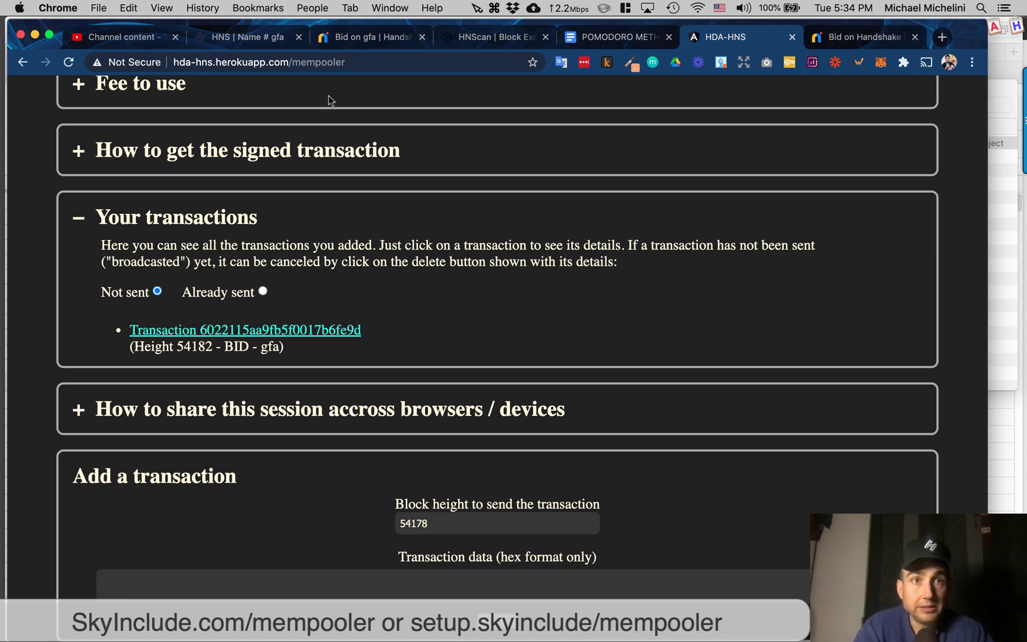
pyautogui.click(126, 37)
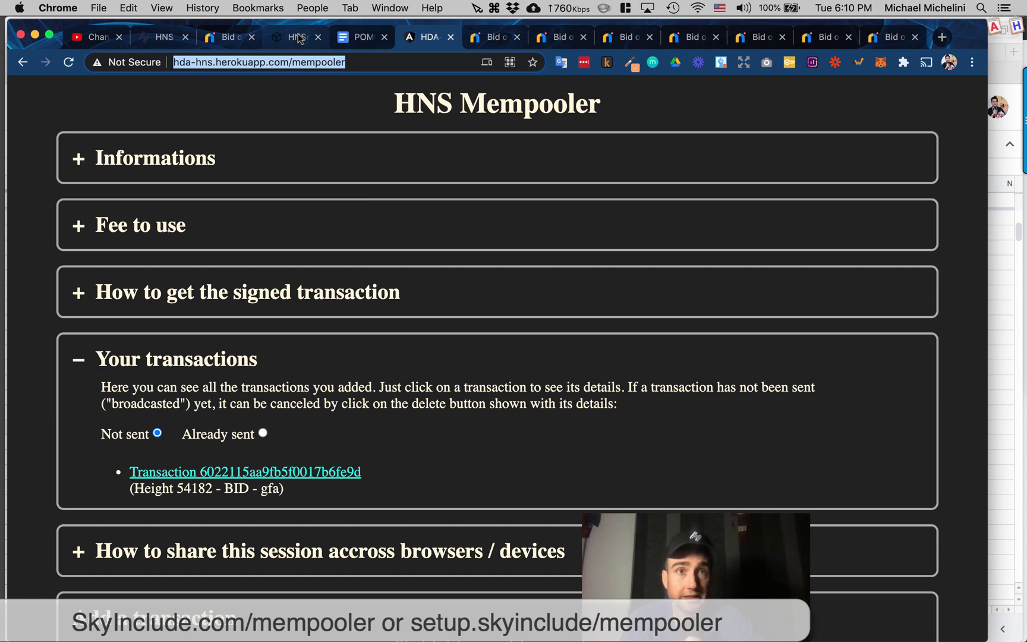
# - Refresh HNScan and check the latest block height
pyautogui.click(299, 38)
pyautogui.click(248, 63)
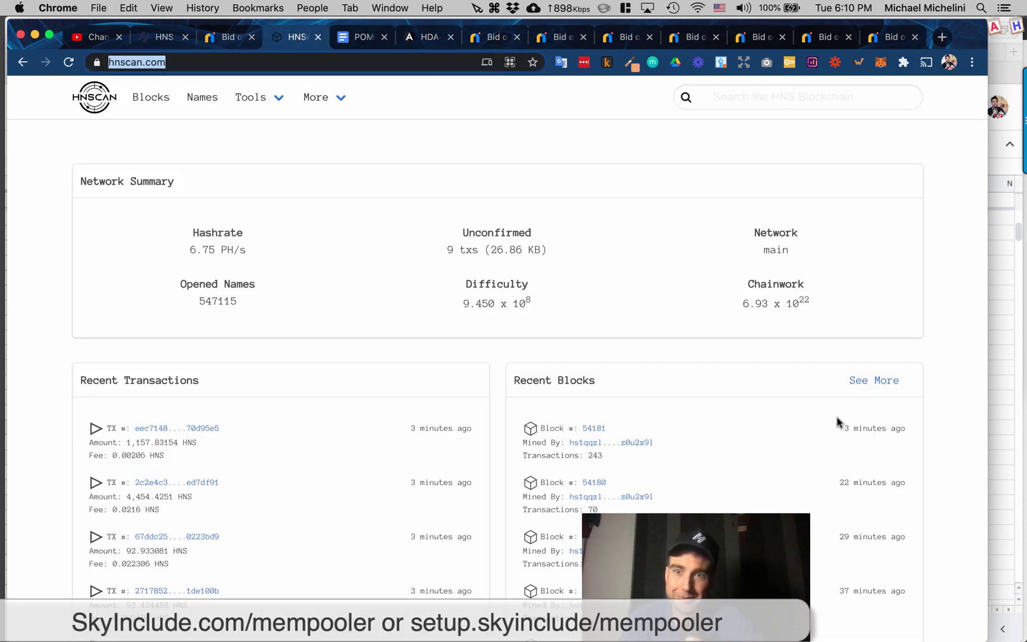
pyautogui.scroll(-2, 852, 576)
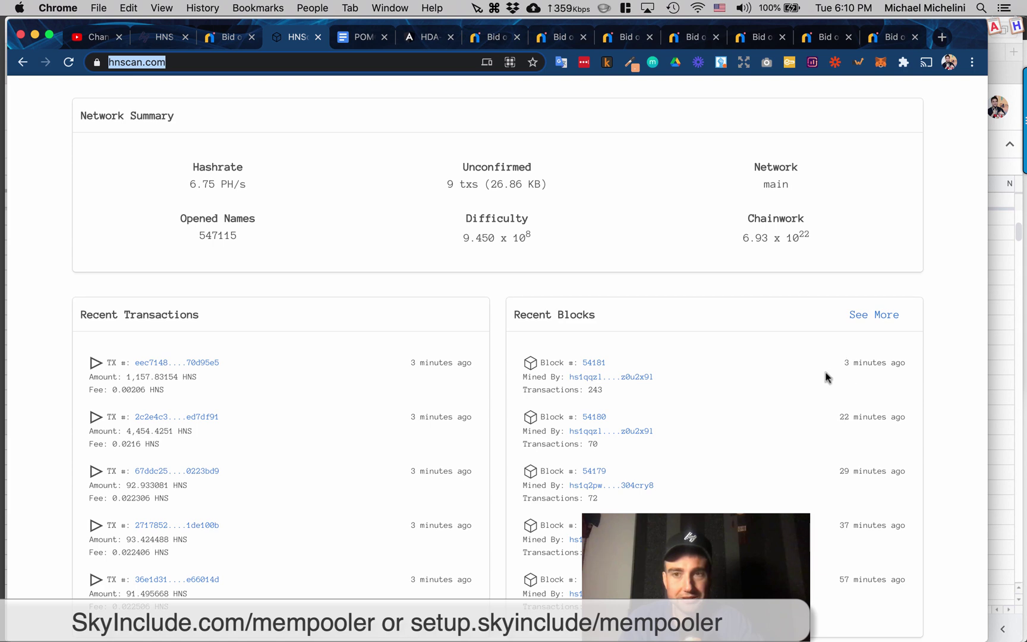
pyautogui.scroll(2, 594, 321)
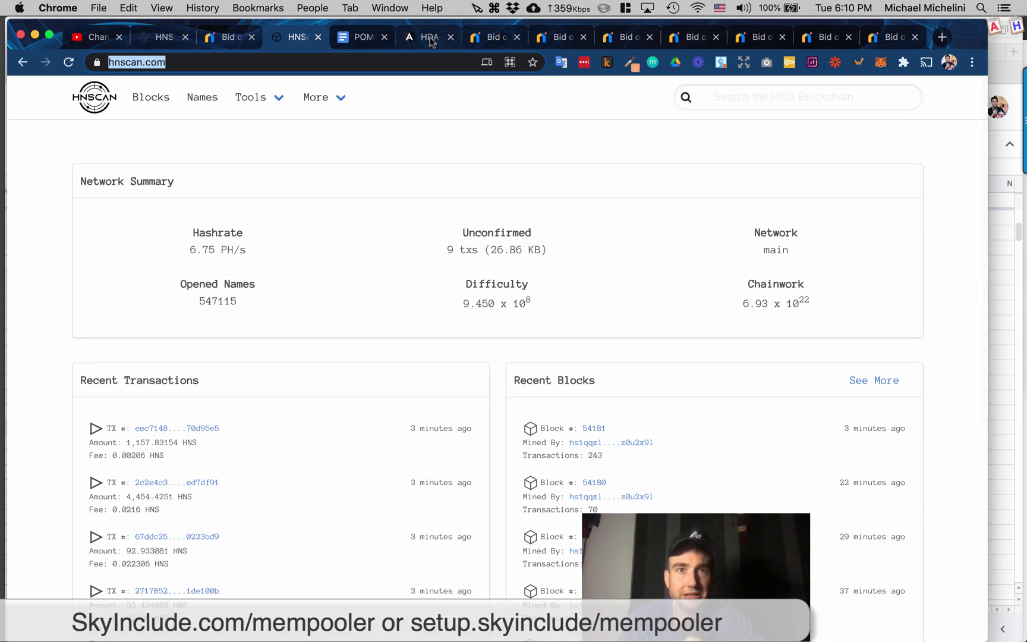
# - Reload HNS Mempooler and expand the sent scheduled transactions, headed by the homegirl BID at 50885
pyautogui.click(423, 35)
pyautogui.scroll(-3, 330, 324)
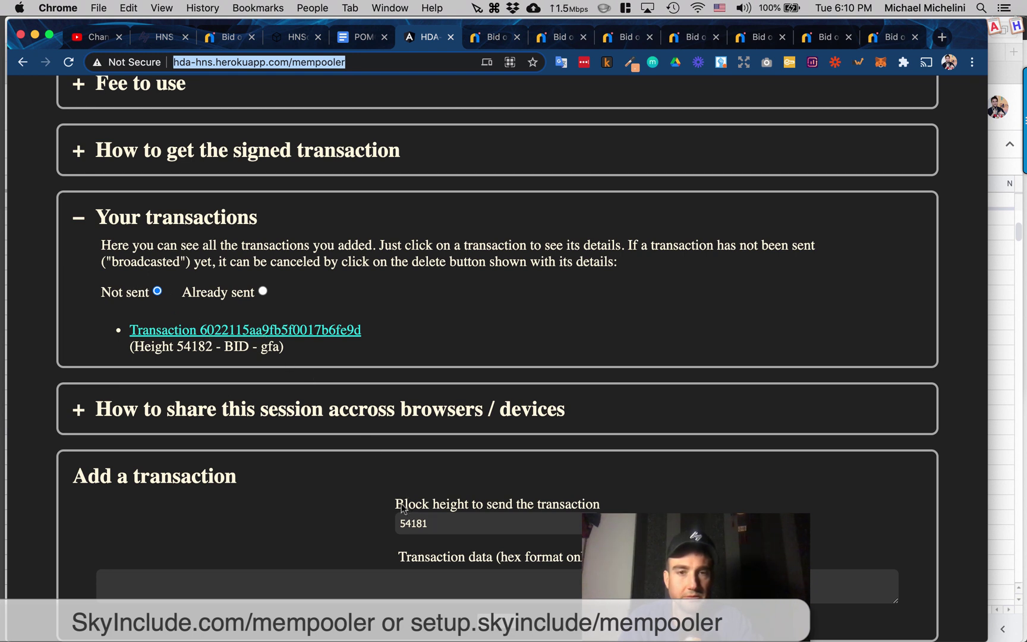
pyautogui.press('Return')
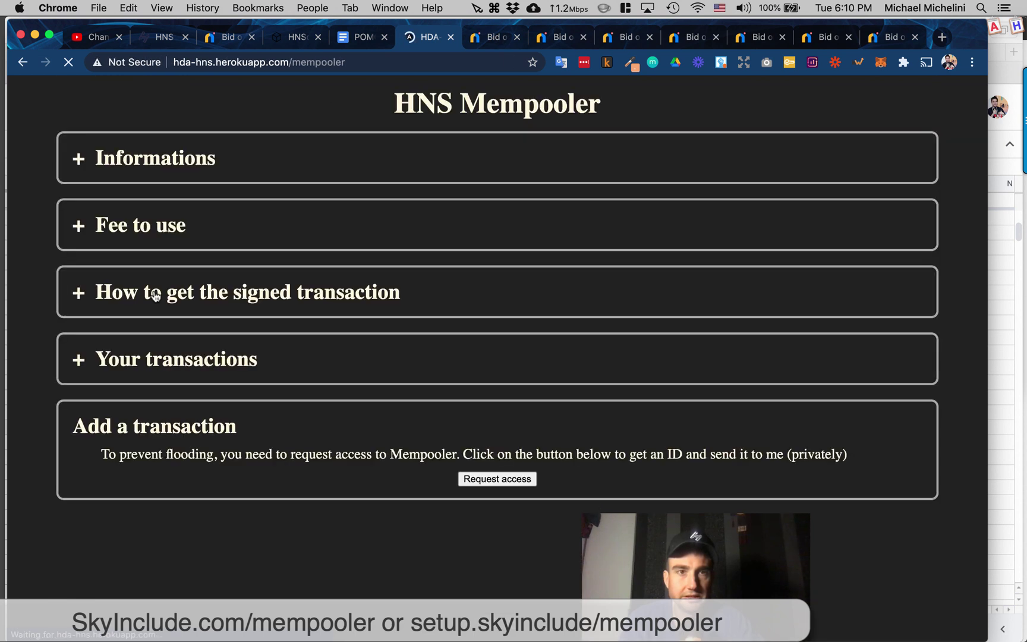
pyautogui.click(81, 344)
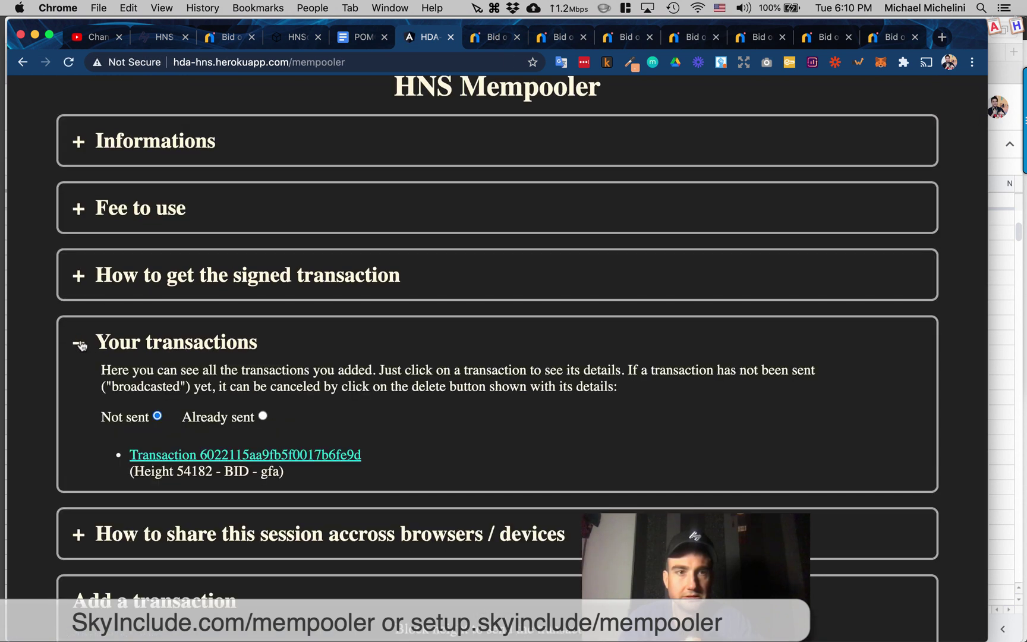
pyautogui.scroll(-1, 65, 344)
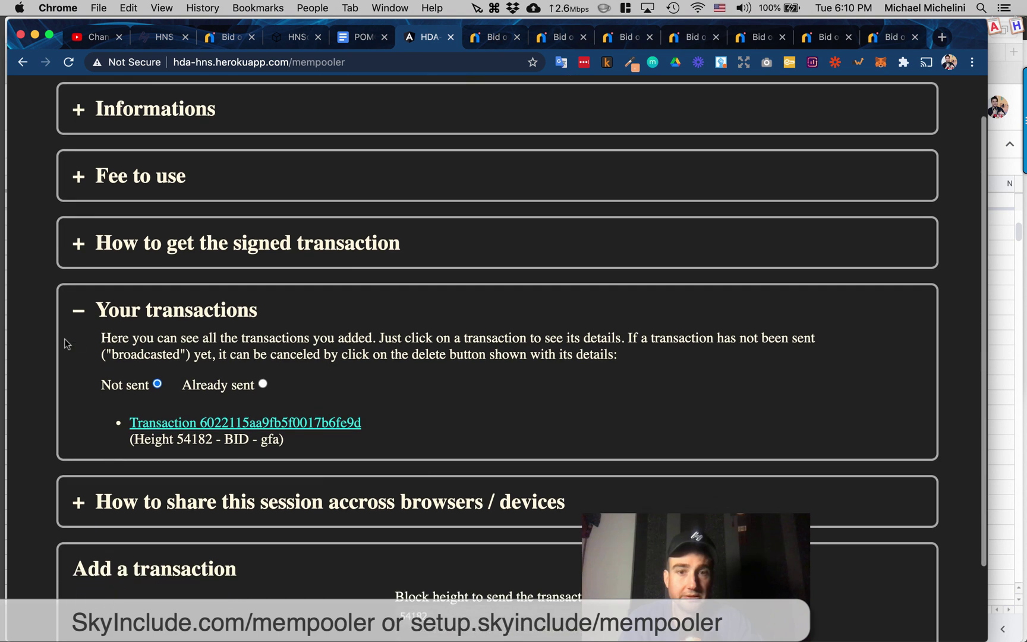
pyautogui.scroll(-1, 65, 344)
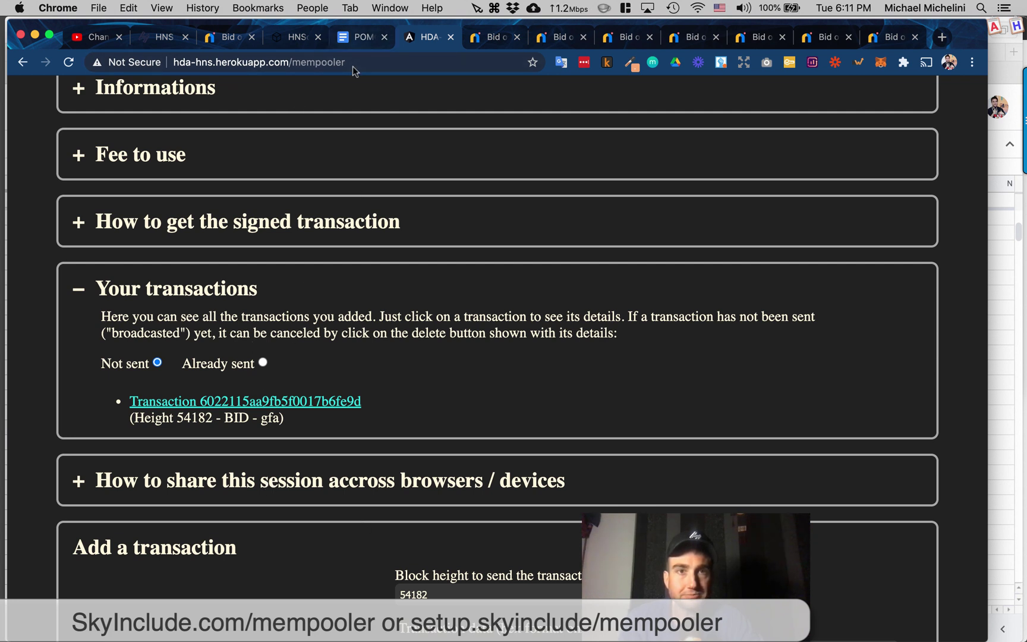
# - Reload HNScan for the newest block, then check the gfa auction page on Namebase
pyautogui.click(284, 41)
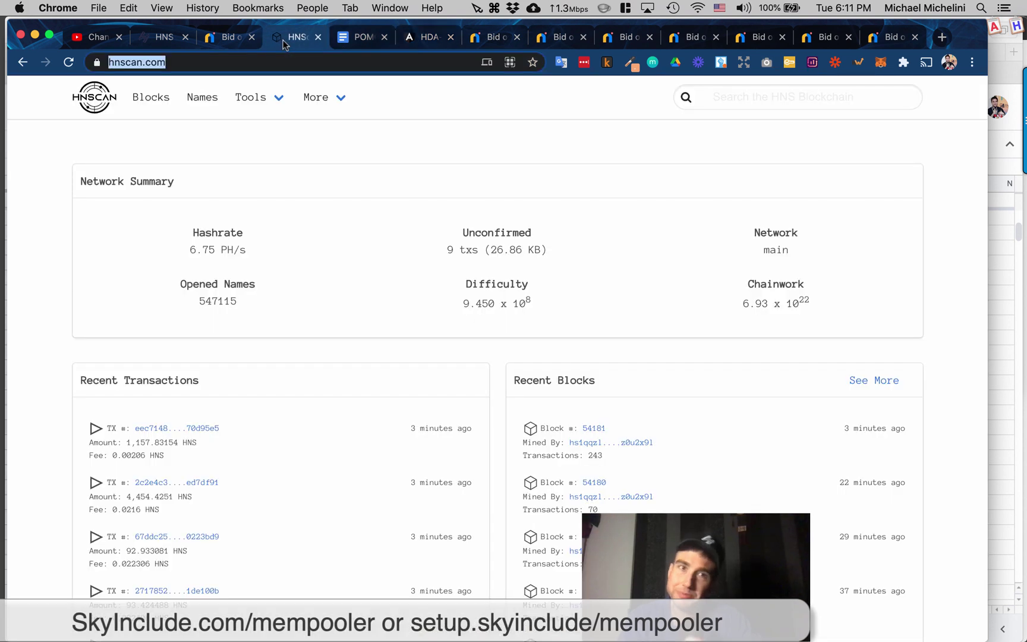
pyautogui.press('Return')
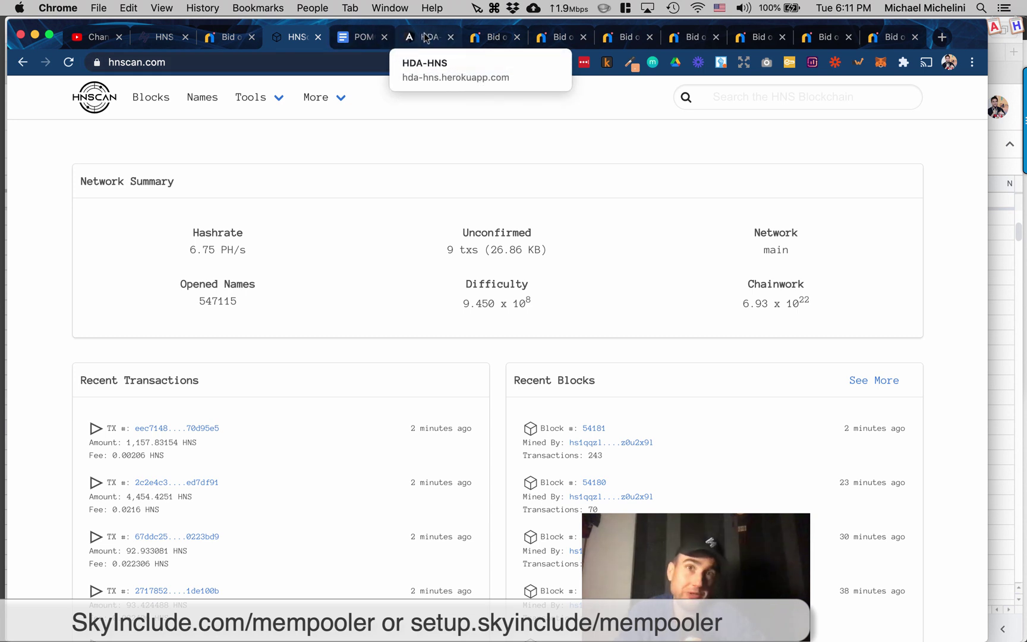
pyautogui.click(209, 43)
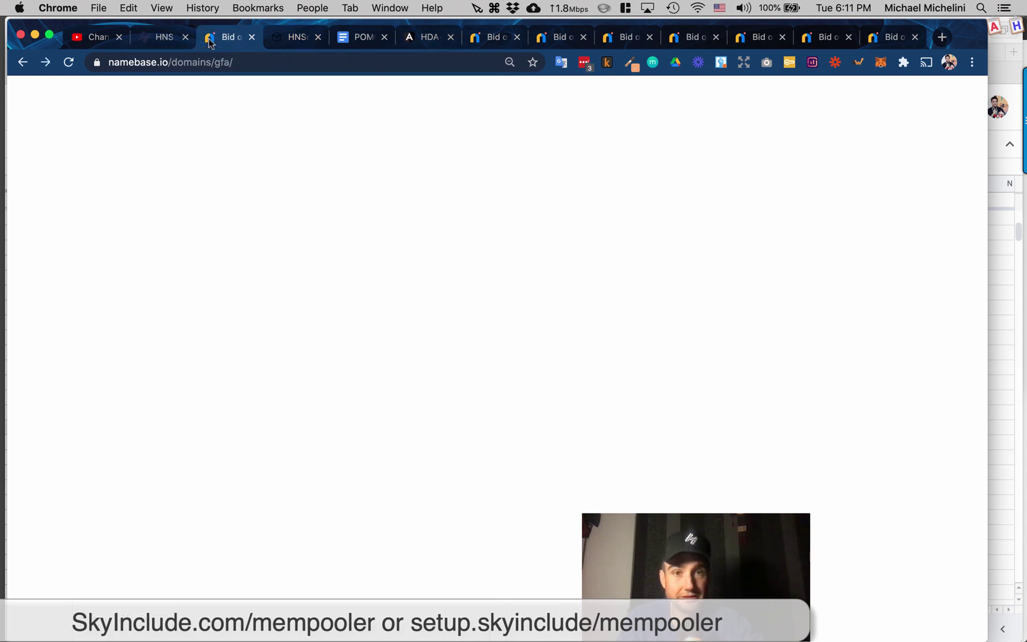
pyautogui.scroll(-5, 318, 370)
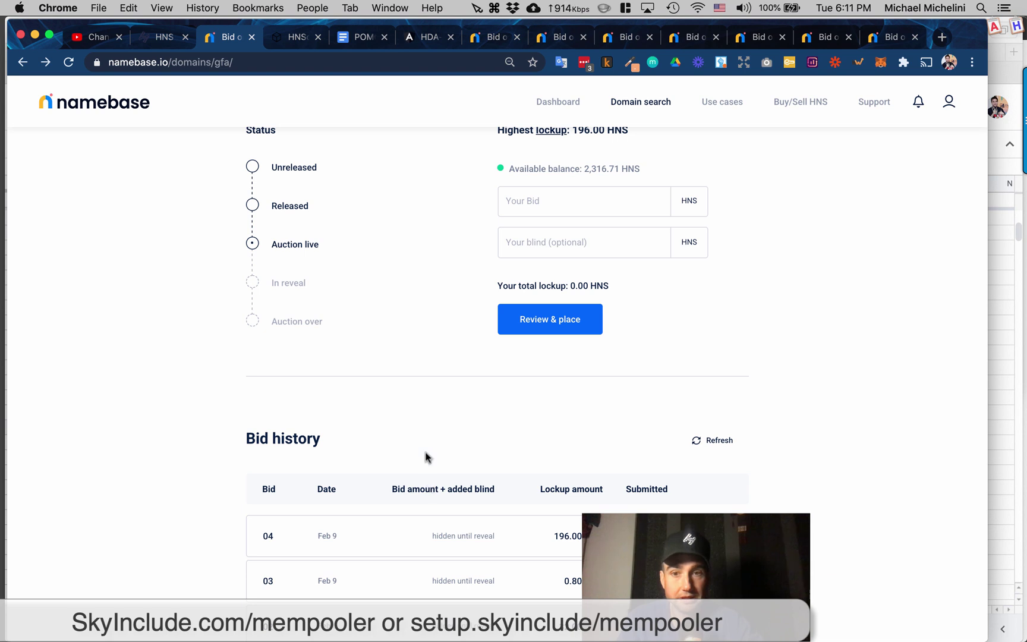
pyautogui.scroll(5, 425, 458)
pyautogui.scroll(1, 425, 458)
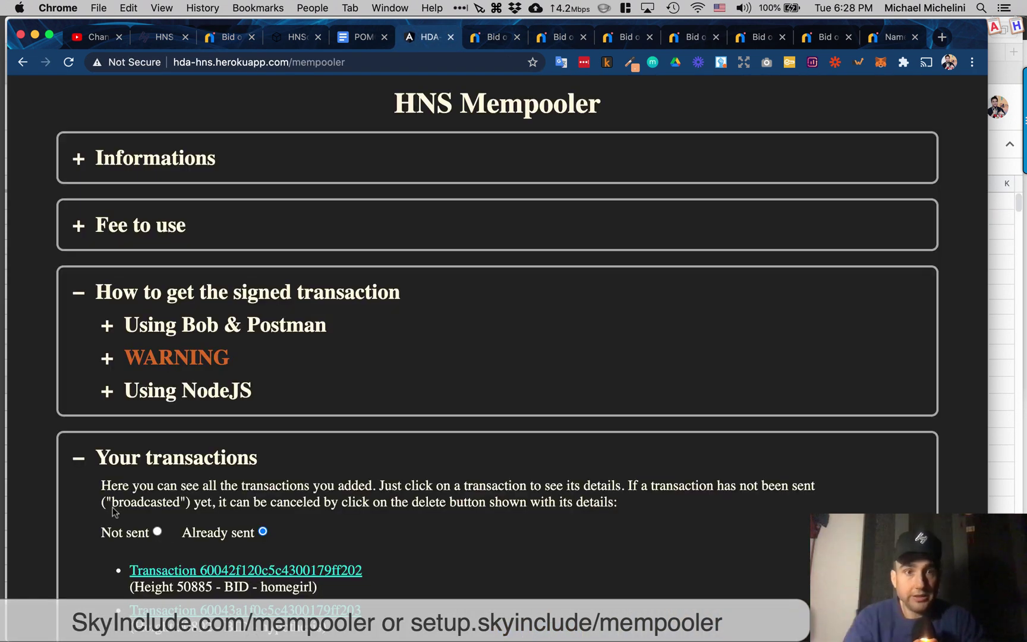
# - Show Not sent transactions, confirm the list is empty, then check Bob Wallet's pending 1500 HNS gfa bid
pyautogui.click(157, 531)
pyautogui.scroll(-5, 92, 516)
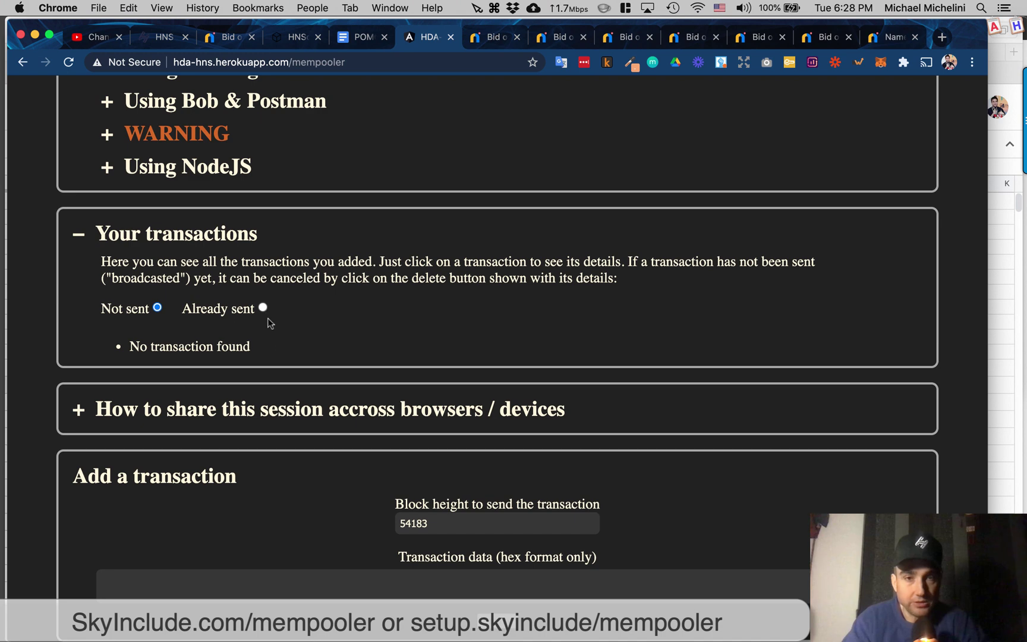
pyautogui.scroll(-1, 282, 422)
pyautogui.scroll(1, 281, 424)
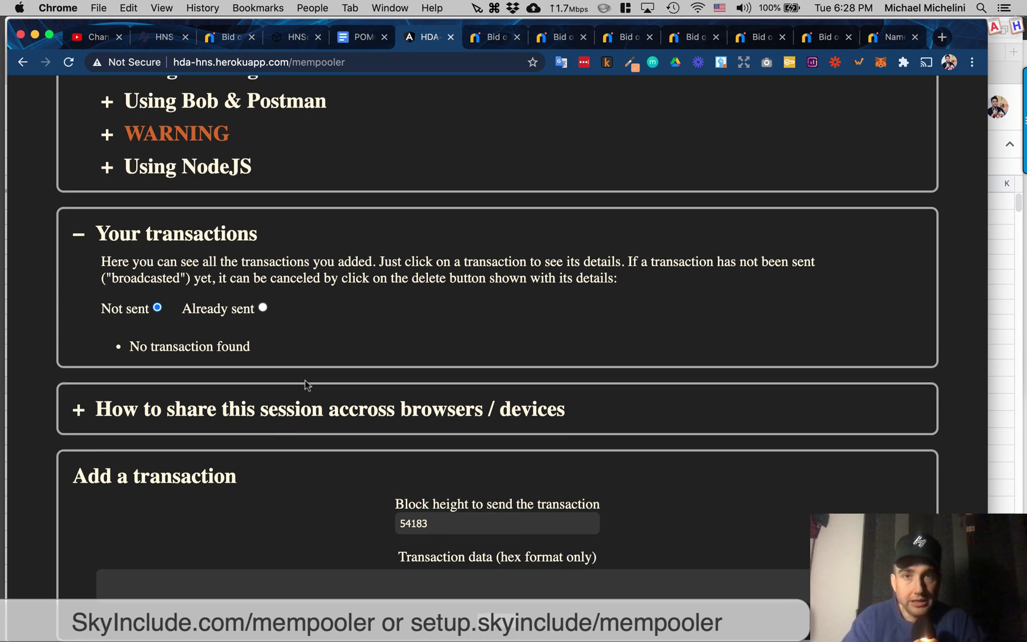
pyautogui.press('super+Tab')
pyautogui.press('super+Tab')
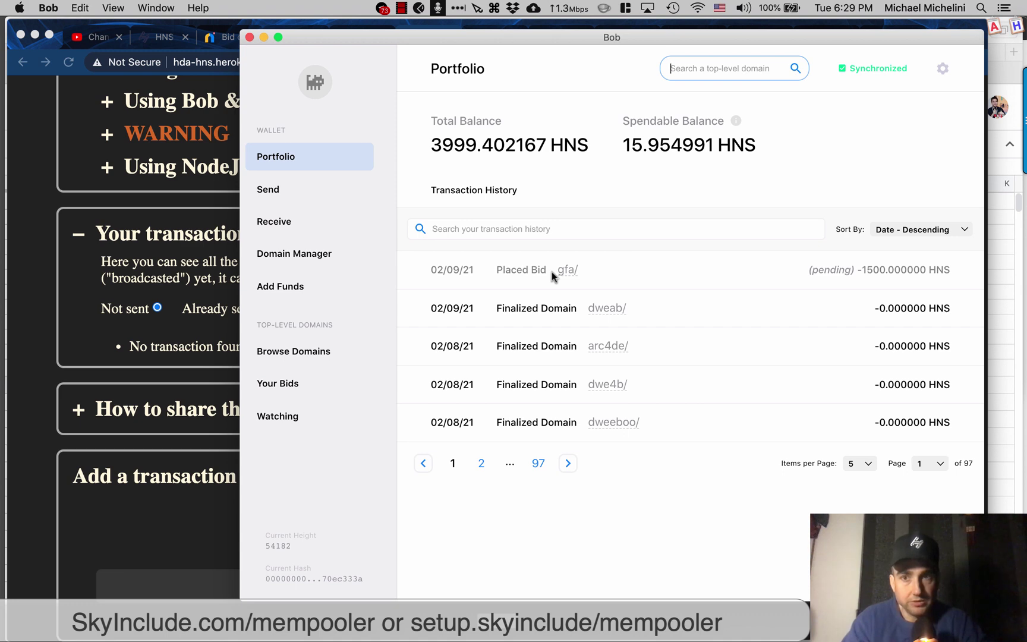
pyautogui.click(53, 306)
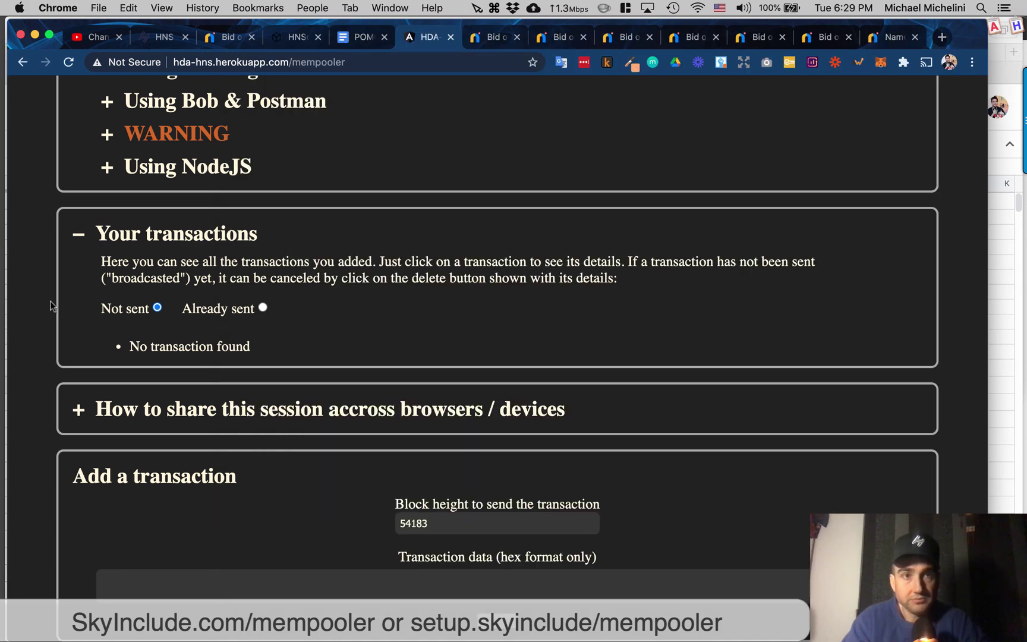
# - Check gfa on Namebase, then reload its HNSfans record: still bidding, reveal 4 blocks away
pyautogui.click(206, 38)
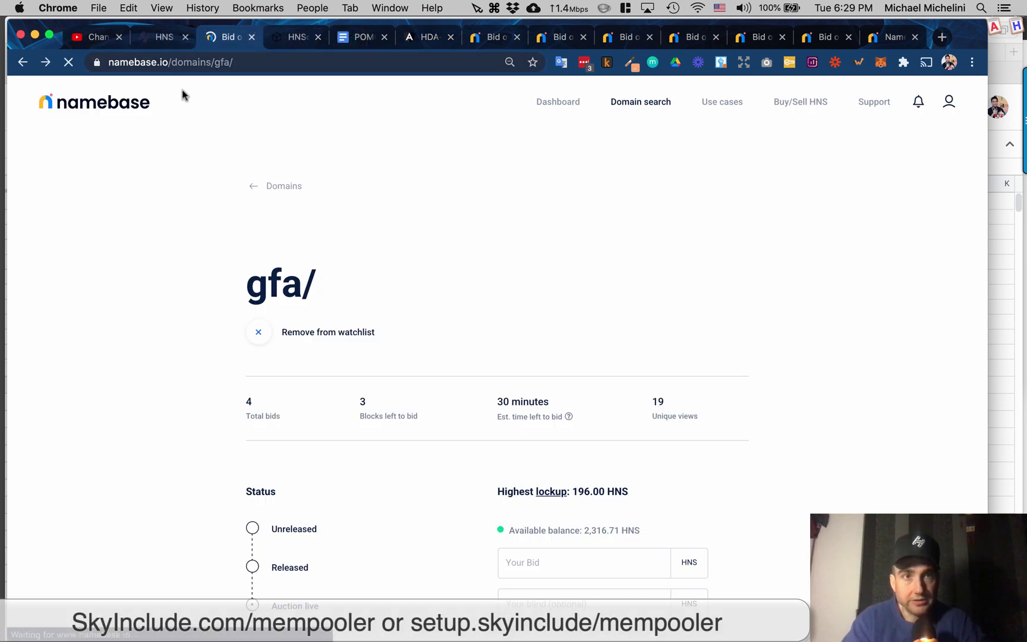
pyautogui.click(188, 41)
pyautogui.click(192, 62)
pyautogui.press('Return')
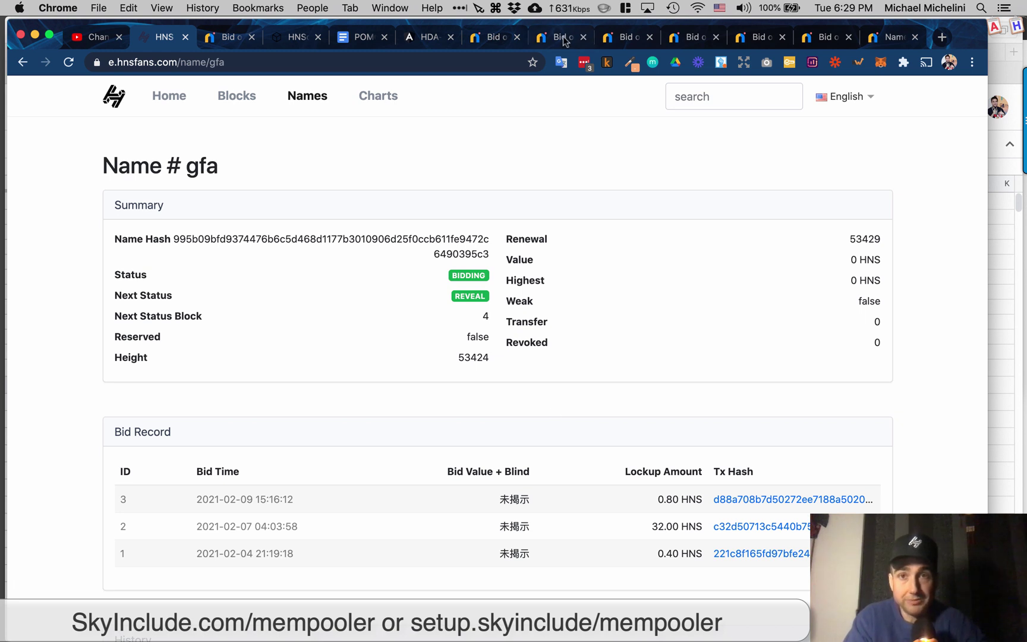
# - Check the qta, qqz and qny auctions, then view gfa in reveal with 6 total bids
pyautogui.click(624, 43)
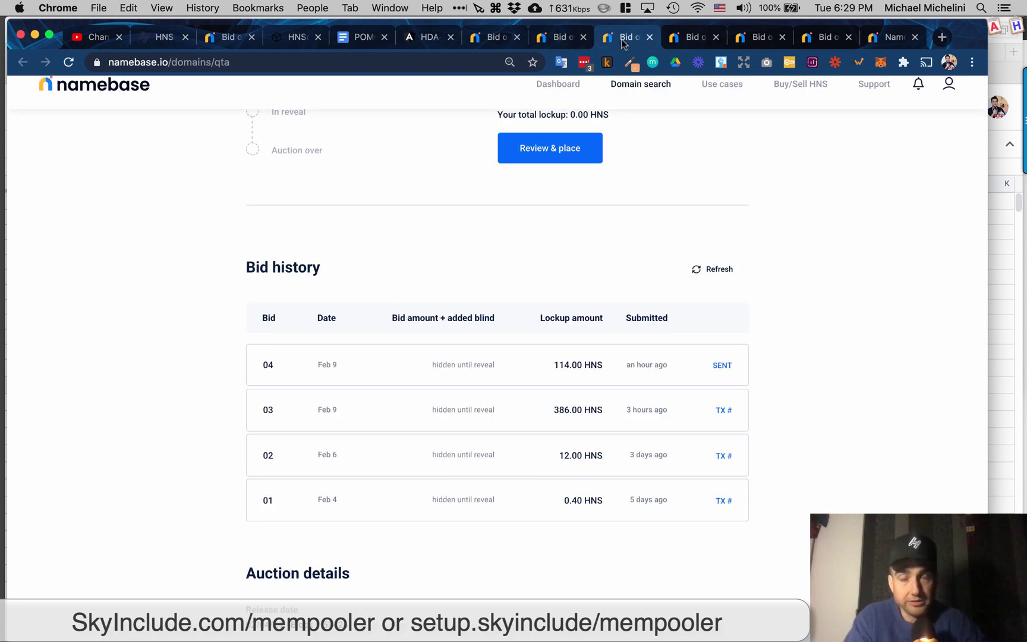
pyautogui.click(684, 38)
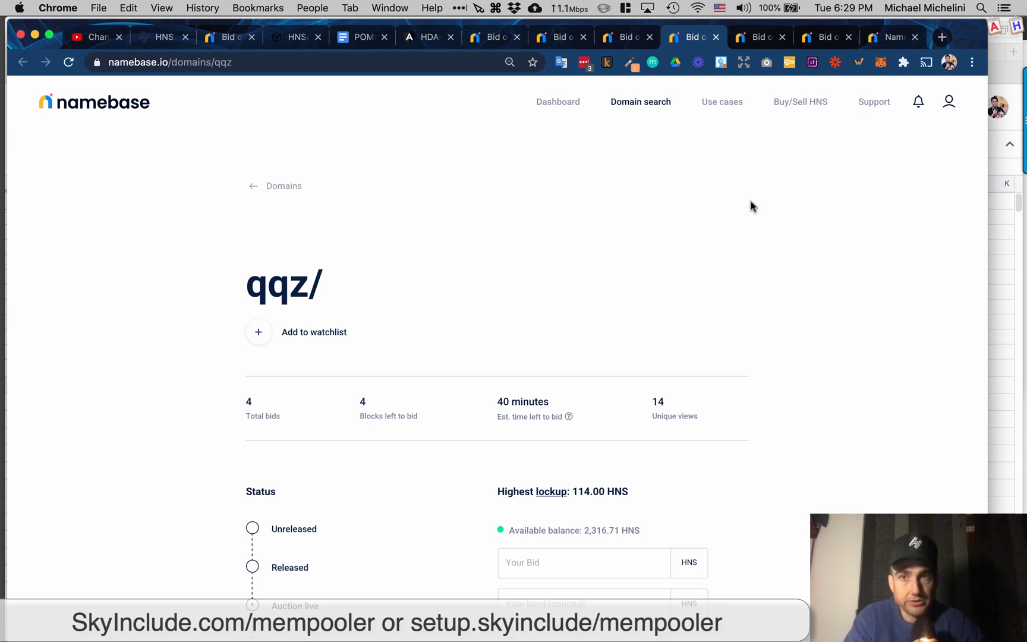
pyautogui.click(754, 35)
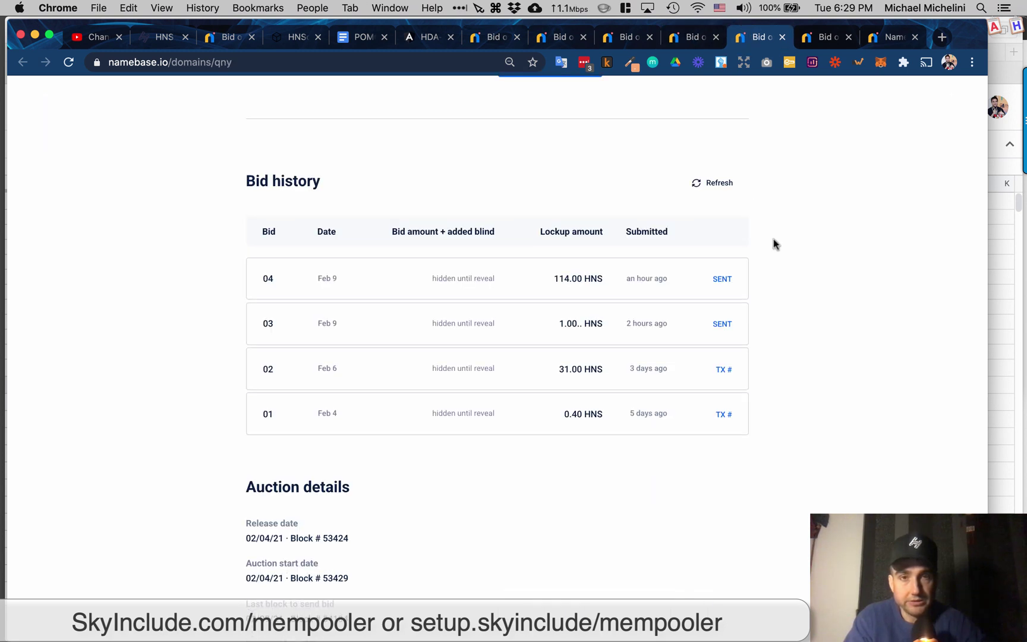
pyautogui.click(813, 38)
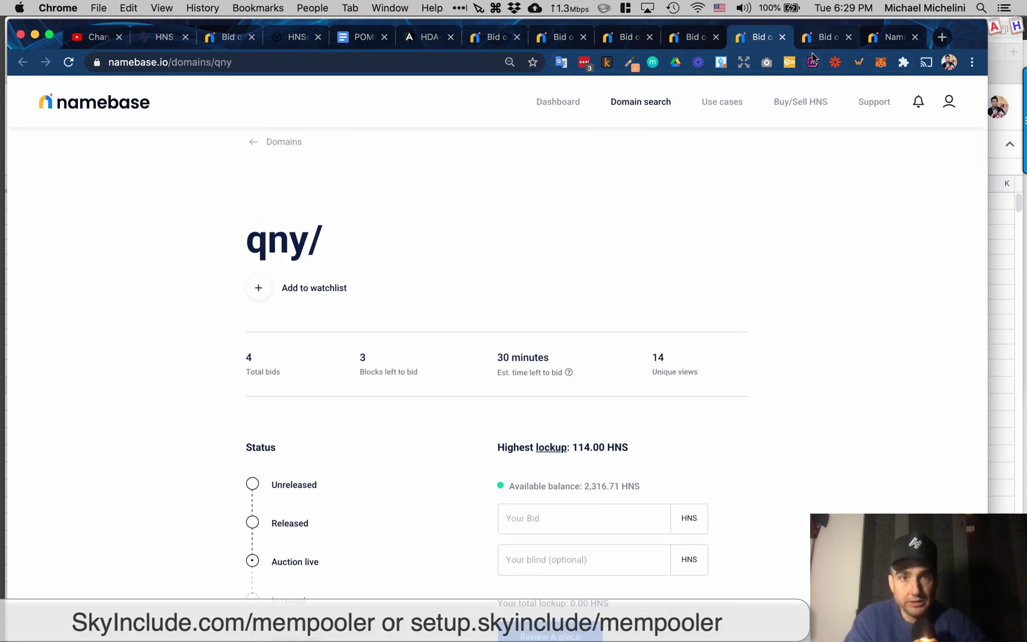
pyautogui.scroll(-7, 746, 294)
pyautogui.scroll(-1, 745, 295)
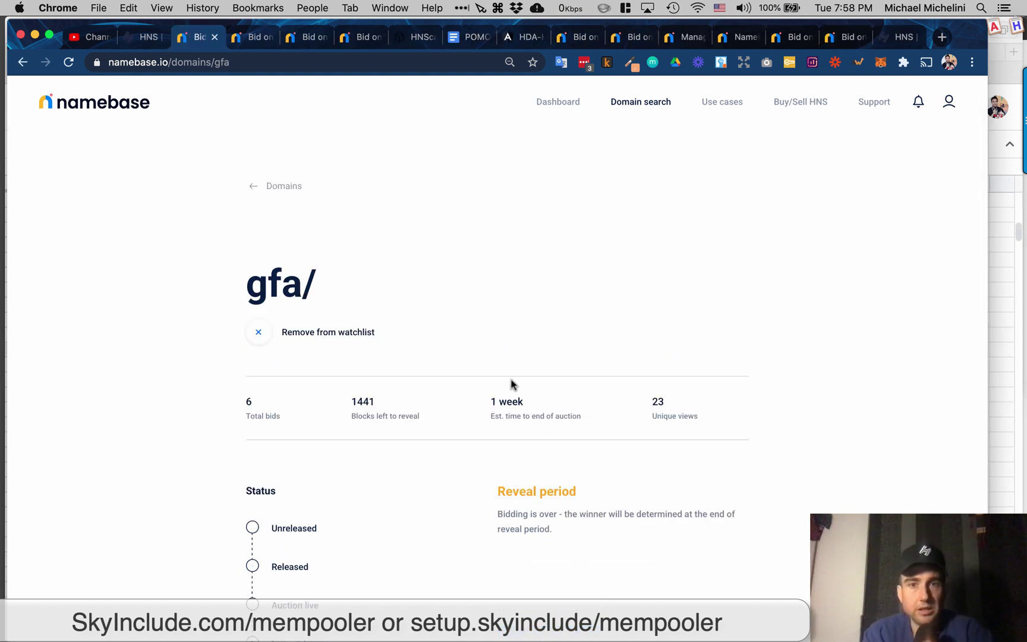
# - Scroll gfa's Namebase page down to the Bid history listing the 1,500 HNS bid
pyautogui.scroll(-5, 473, 484)
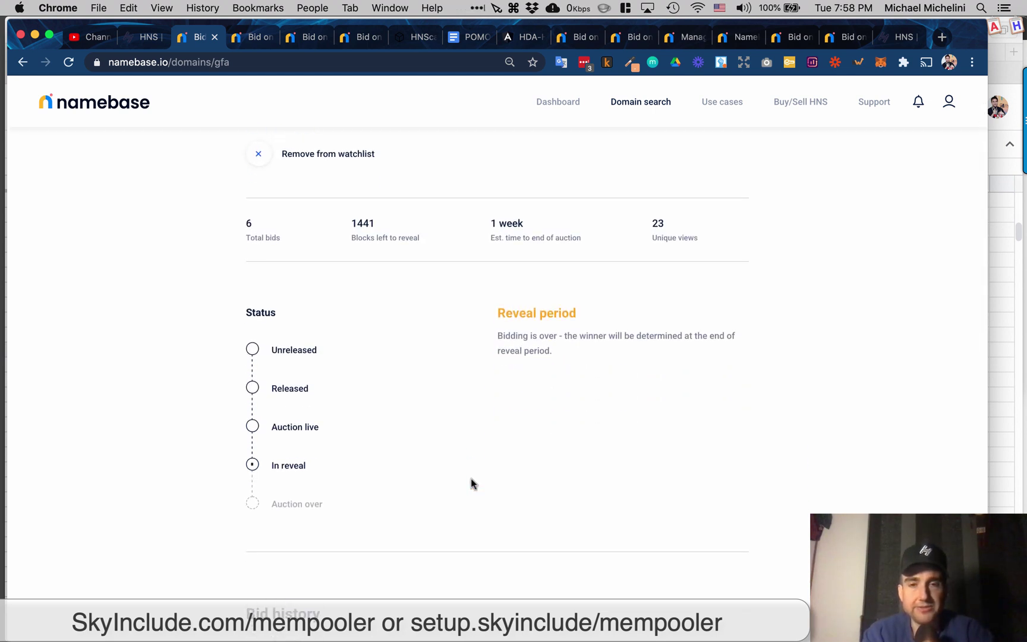
pyautogui.scroll(-3, 472, 484)
pyautogui.scroll(-2, 470, 482)
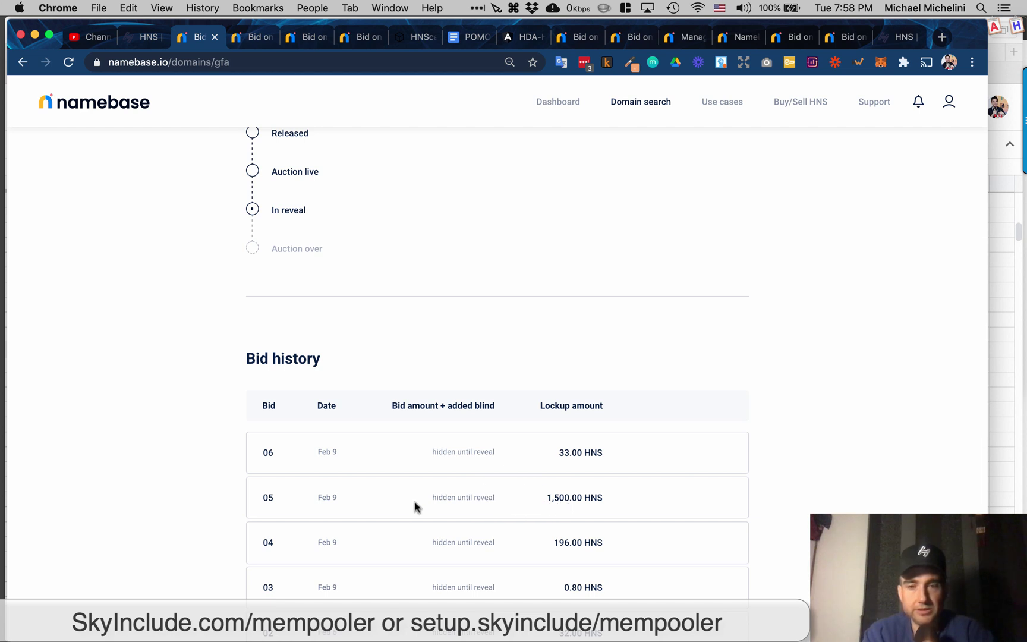
pyautogui.scroll(-1, 415, 506)
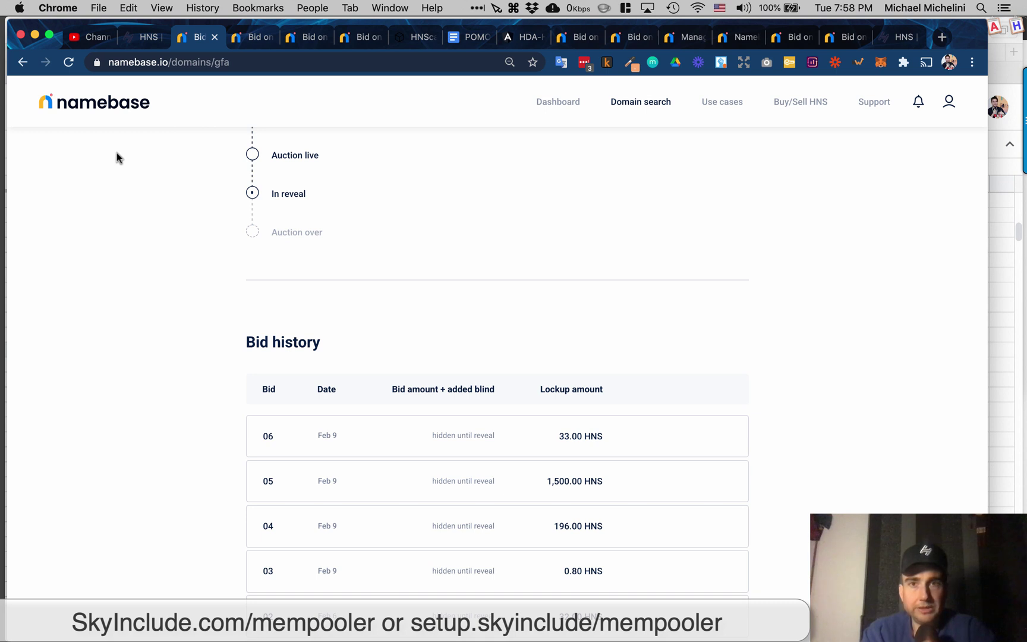
# - Check Mempooler for unsent transactions, then reload gfa's HNSfans record: REVEAL, 1440 blocks, five bids
pyautogui.click(518, 36)
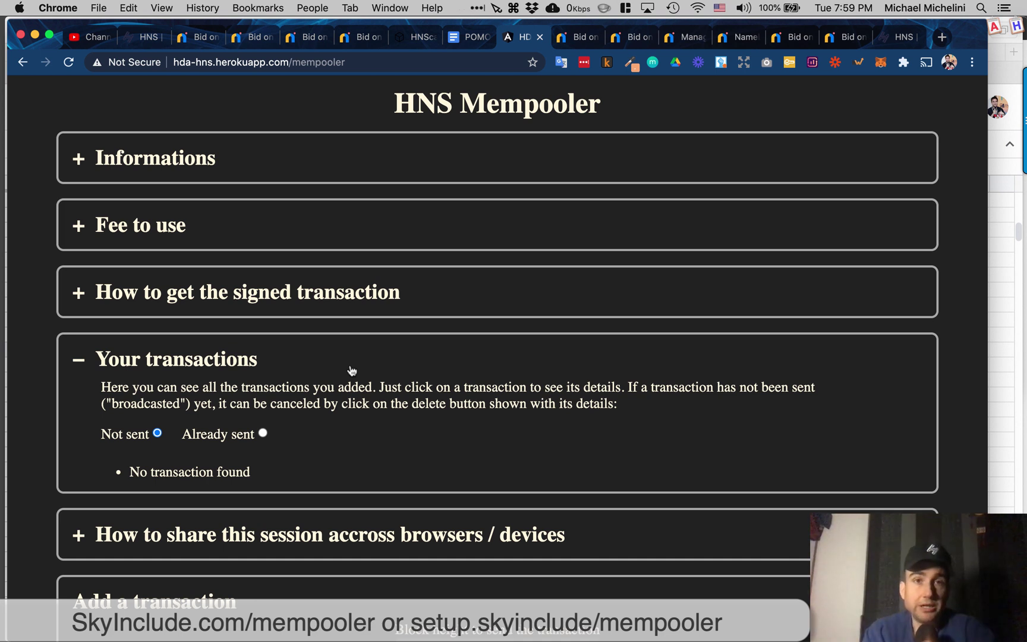
pyautogui.click(191, 38)
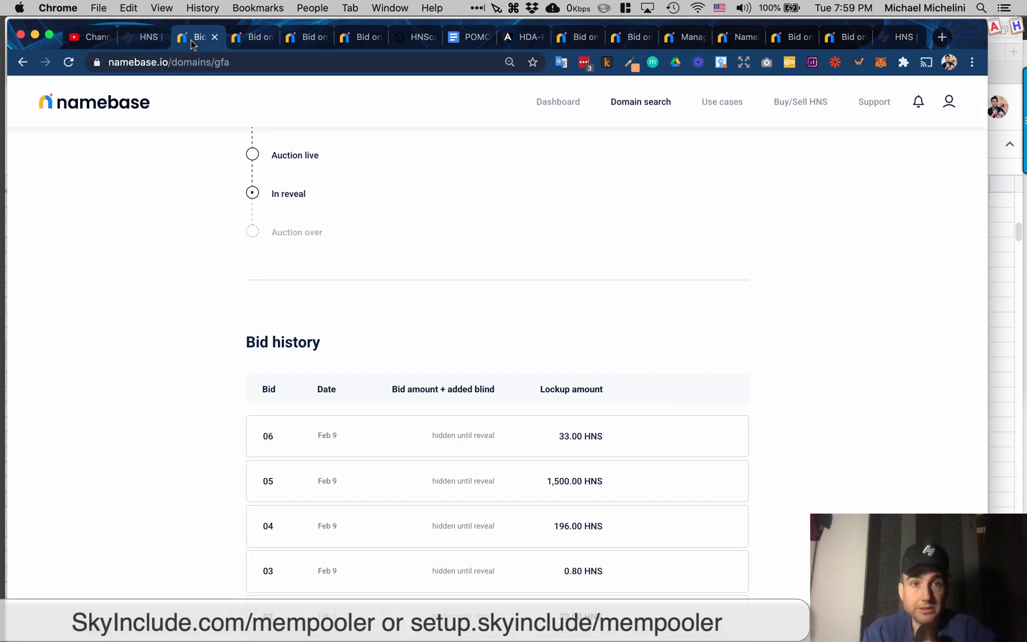
pyautogui.scroll(8, 187, 309)
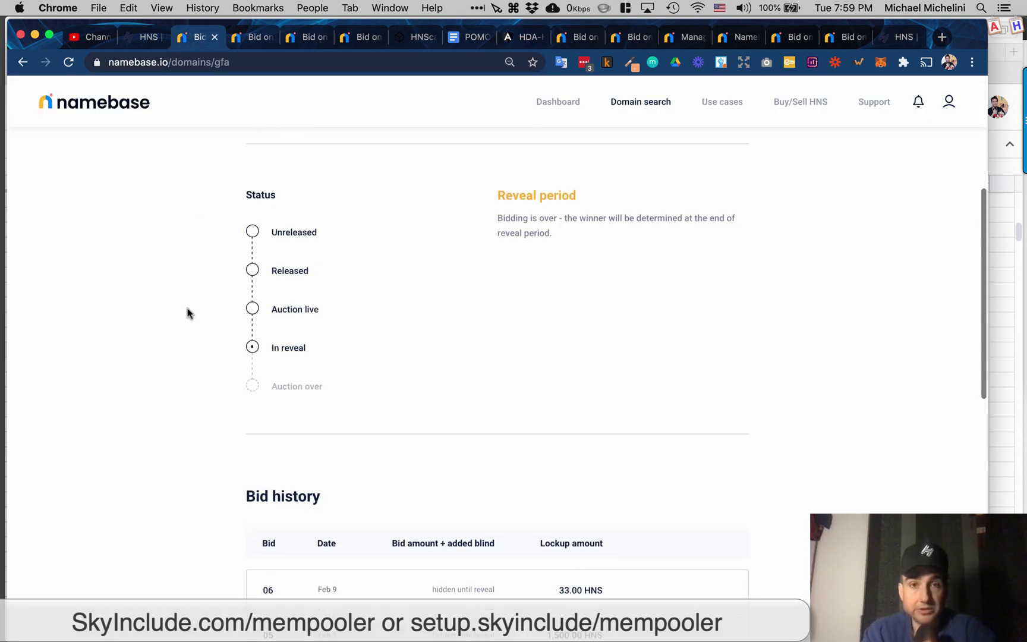
pyautogui.click(140, 36)
pyautogui.click(159, 62)
pyautogui.press('Return')
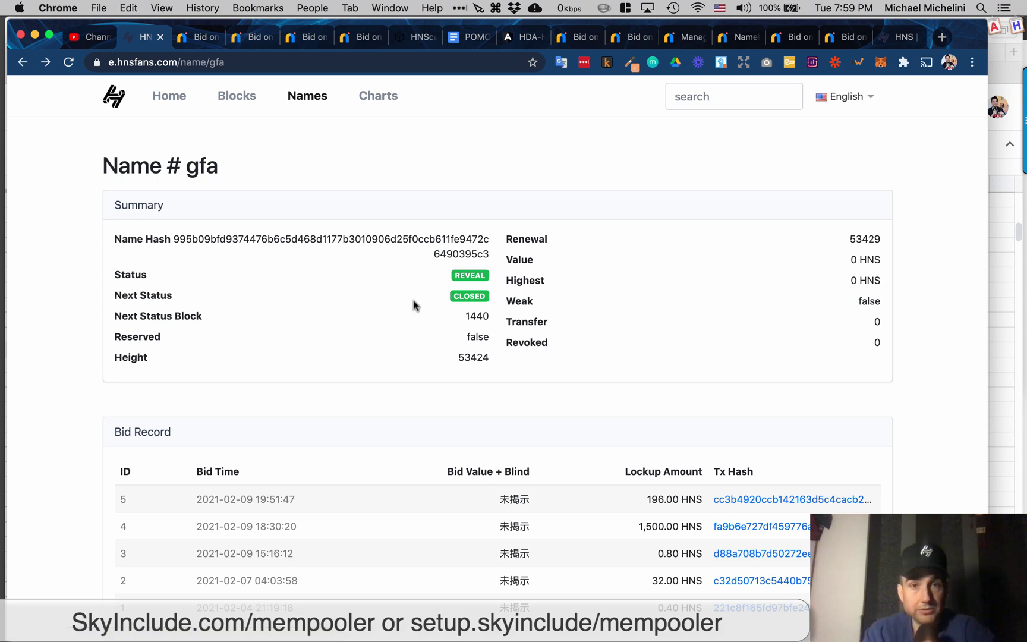
# - Check the 1,500 HNS lockup in gfa's Bid Record, then return to Mempooler showing no unsent transactions
pyautogui.scroll(-3, 438, 380)
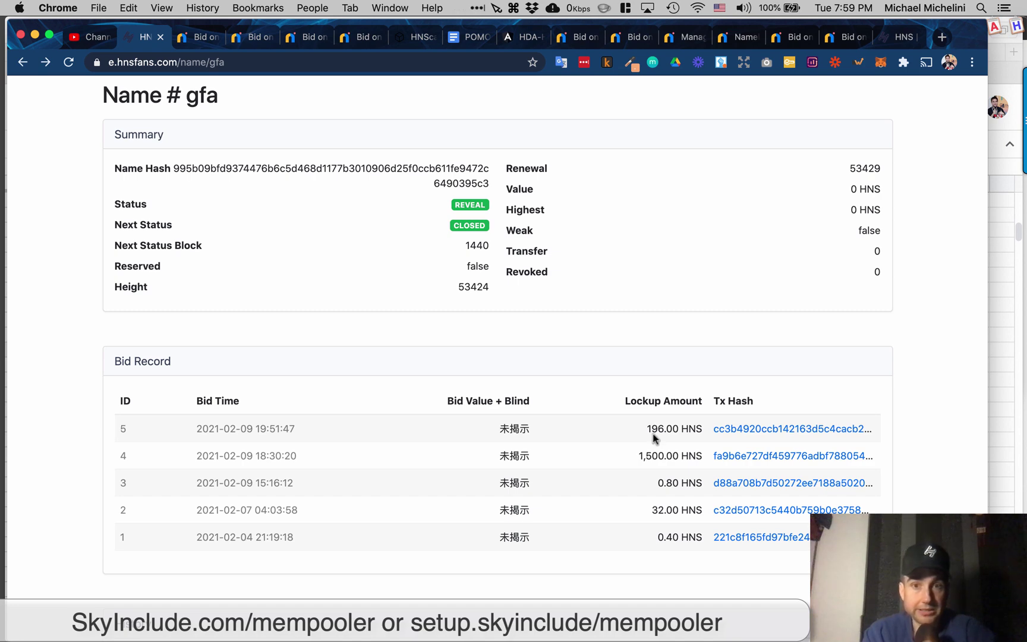
pyautogui.scroll(2, 609, 290)
pyautogui.scroll(1, 609, 290)
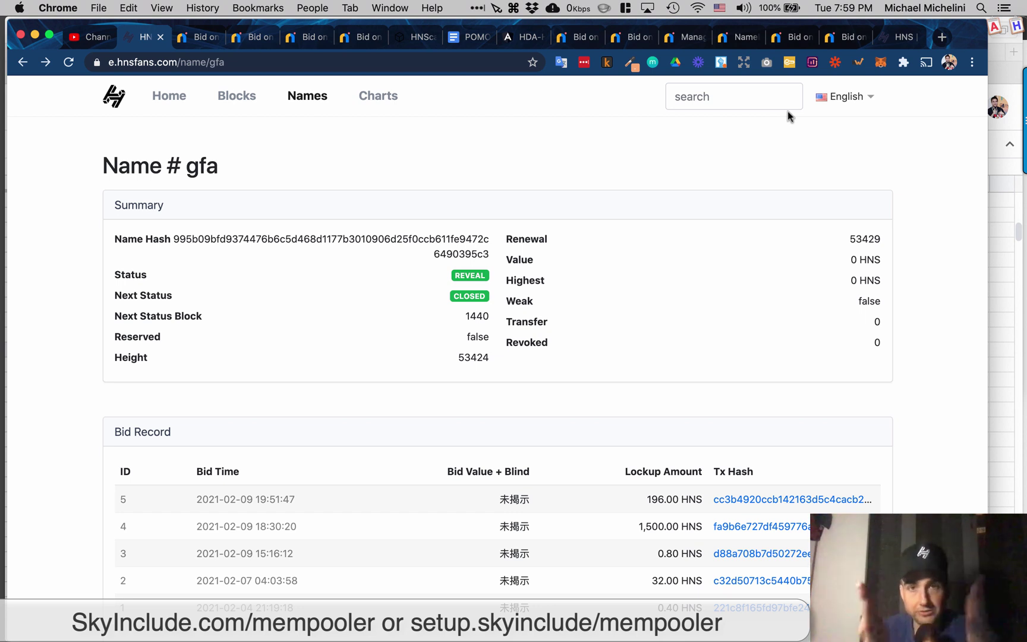
pyautogui.click(512, 37)
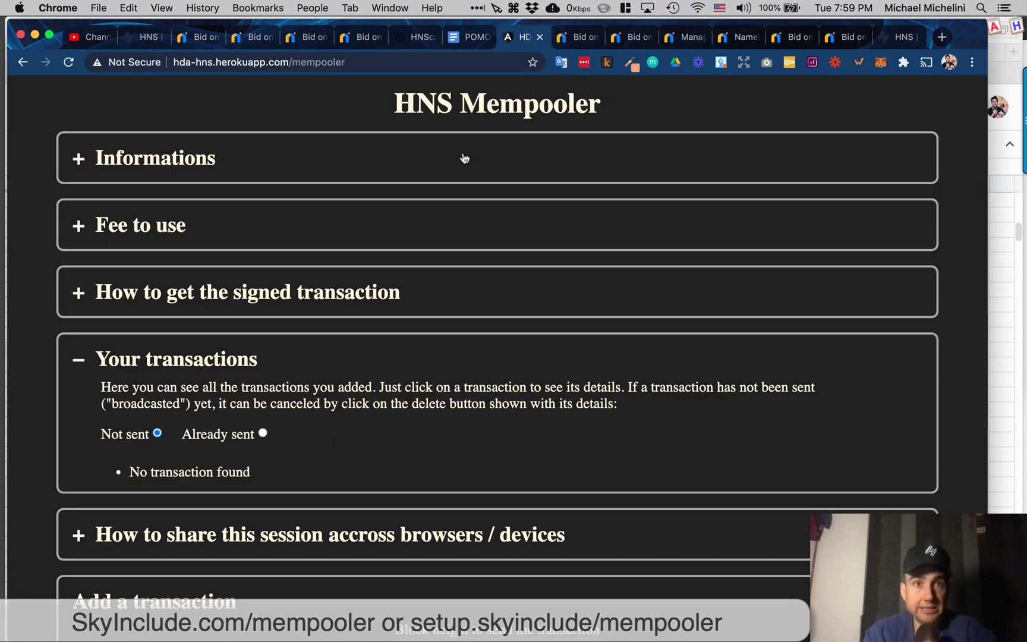